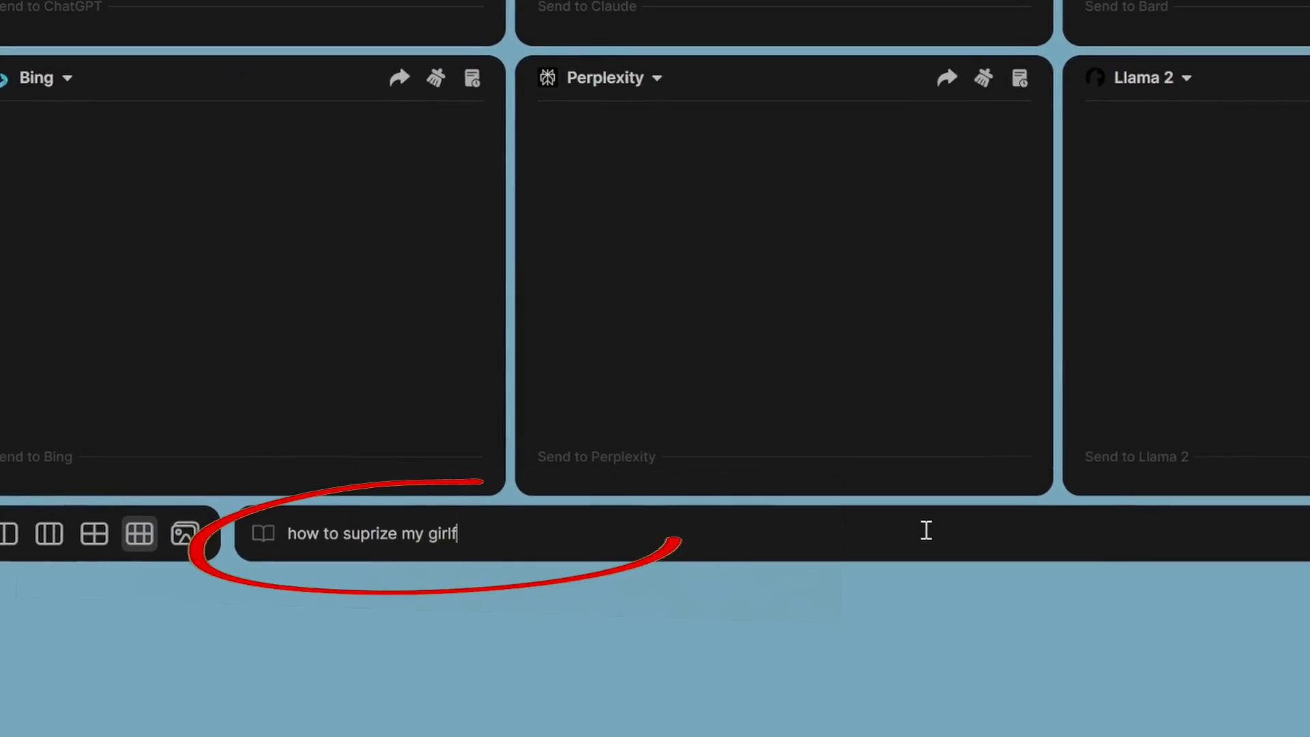
Type the question about how to 'suprize my girlfriend' into the shared prompt for six chatbots.
text(riend)
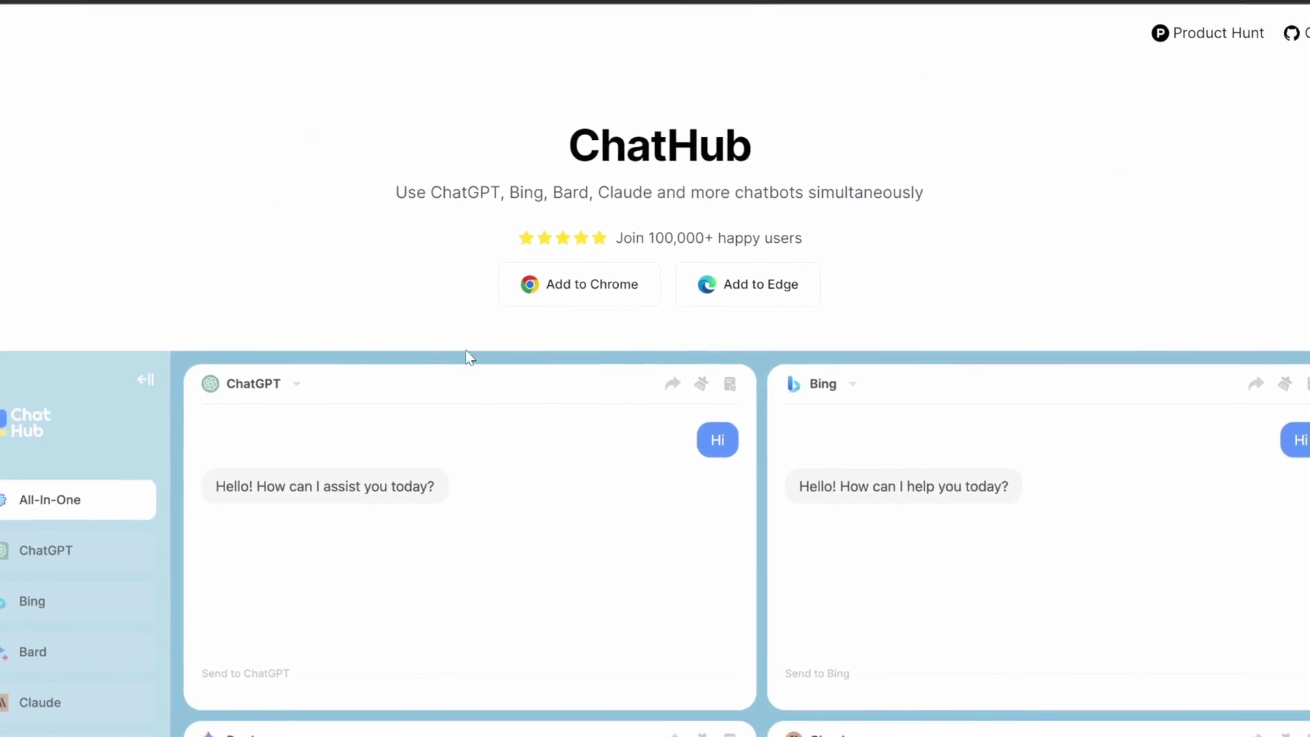
Scroll through the ChatHub landing page and open its Chrome Web Store listing.
scroll(426, 499, down, 3)
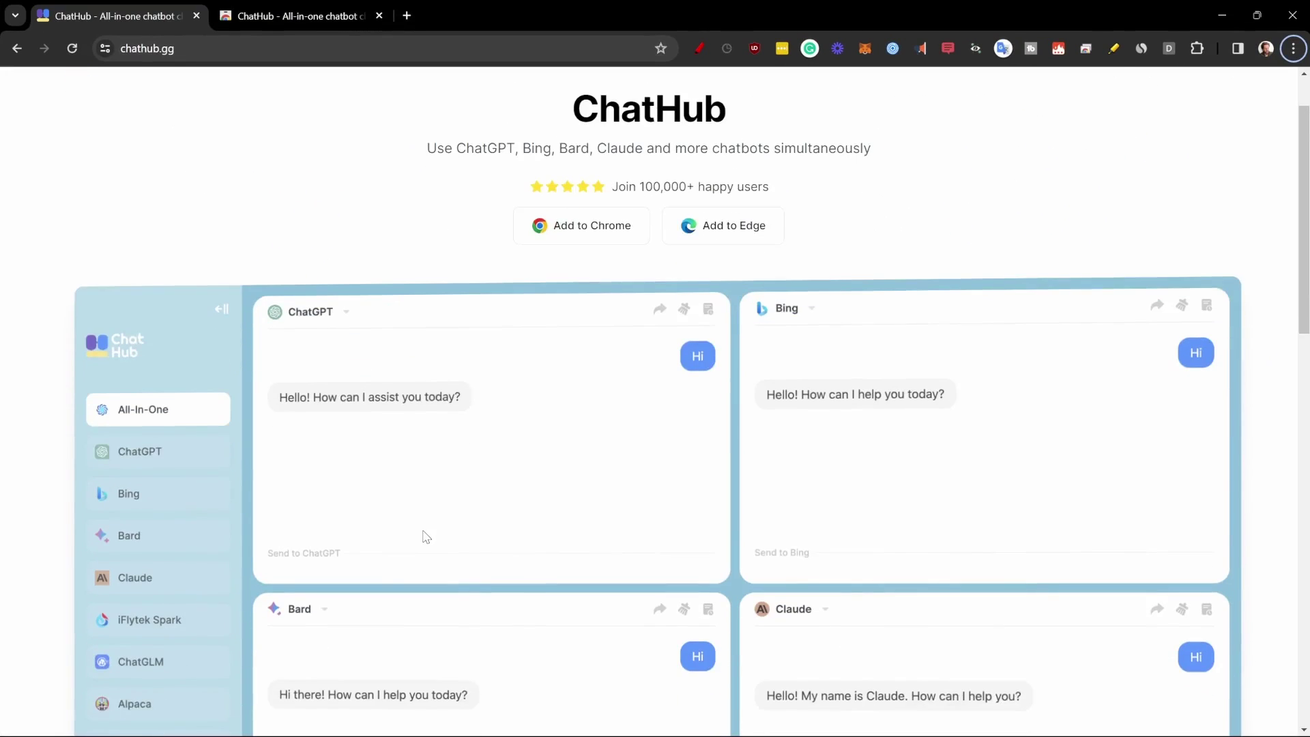
scroll(424, 533, down, 5)
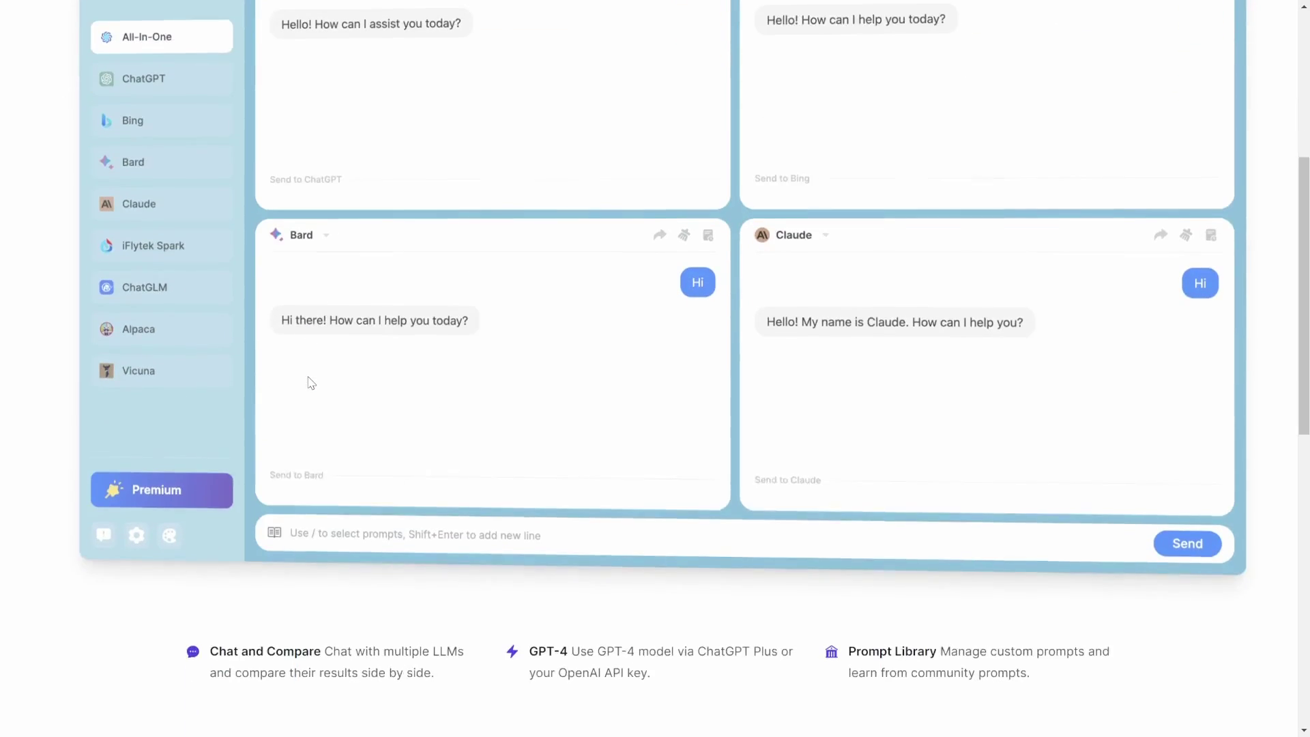
scroll(311, 383, down, 7)
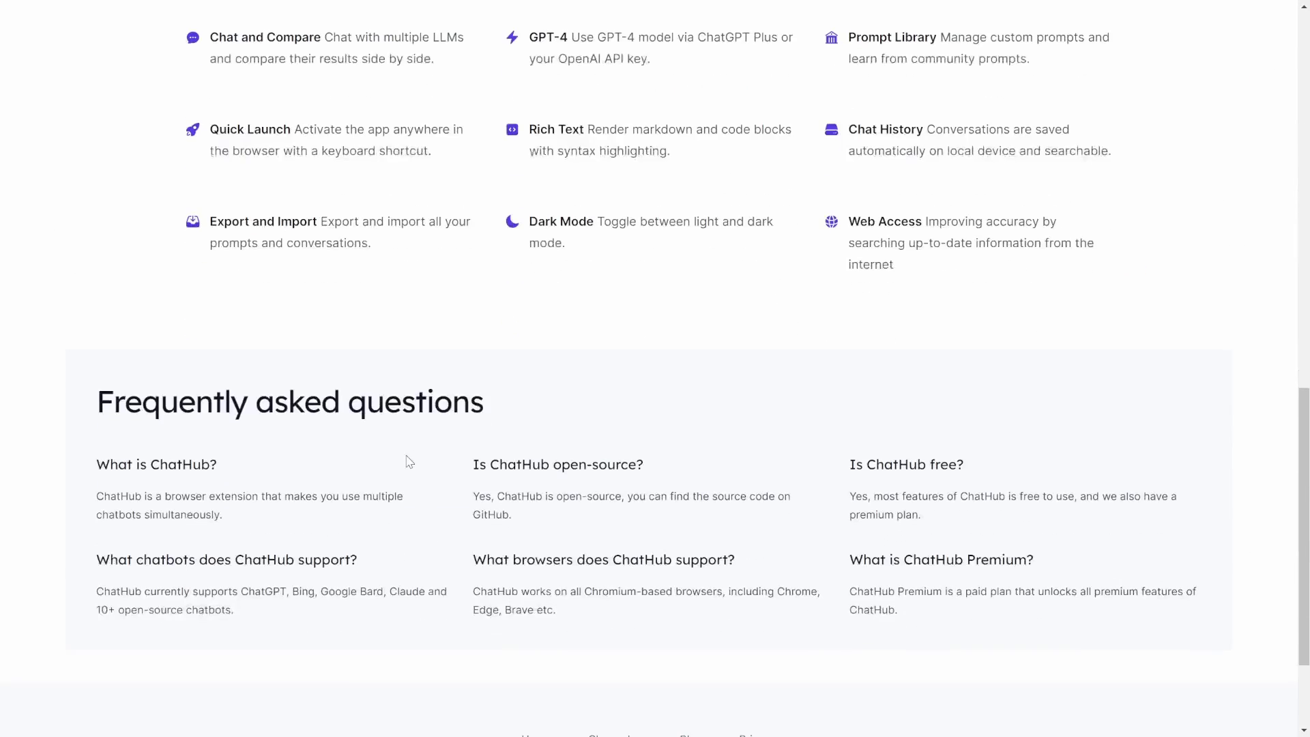
scroll(409, 462, down, 2)
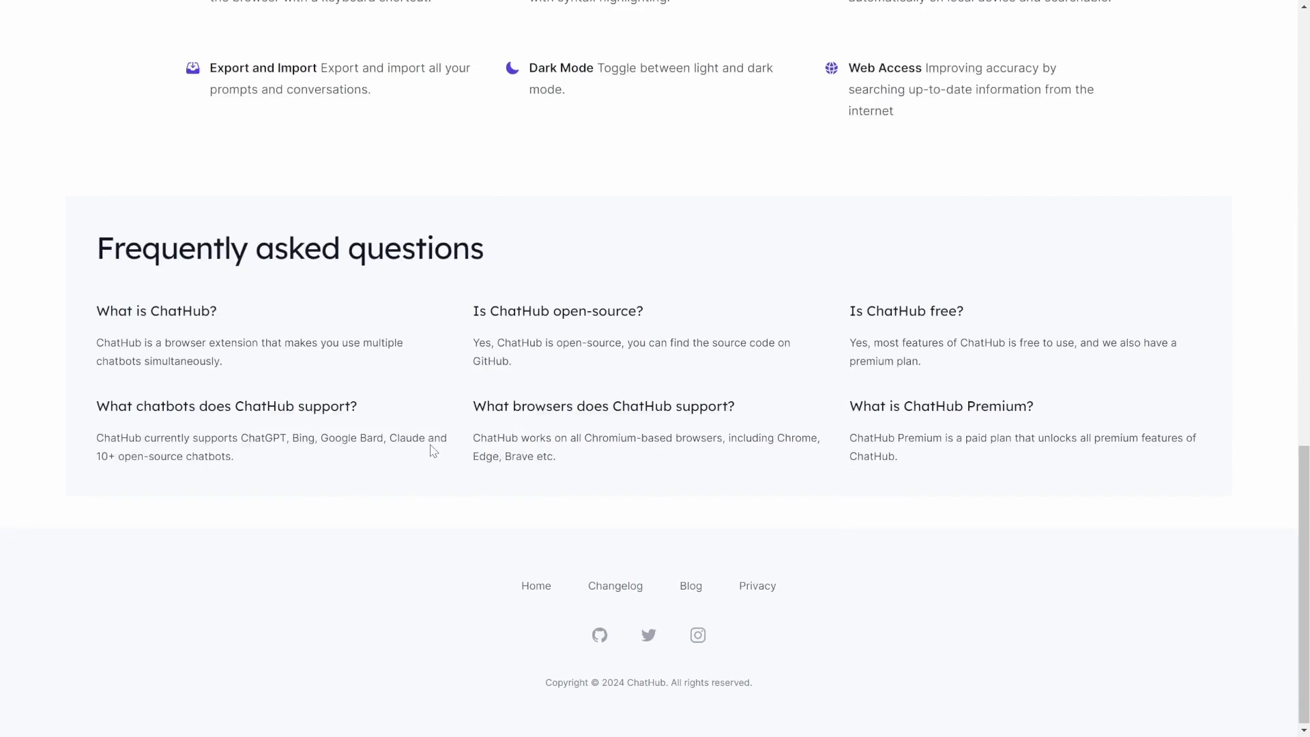
scroll(431, 451, up, 15)
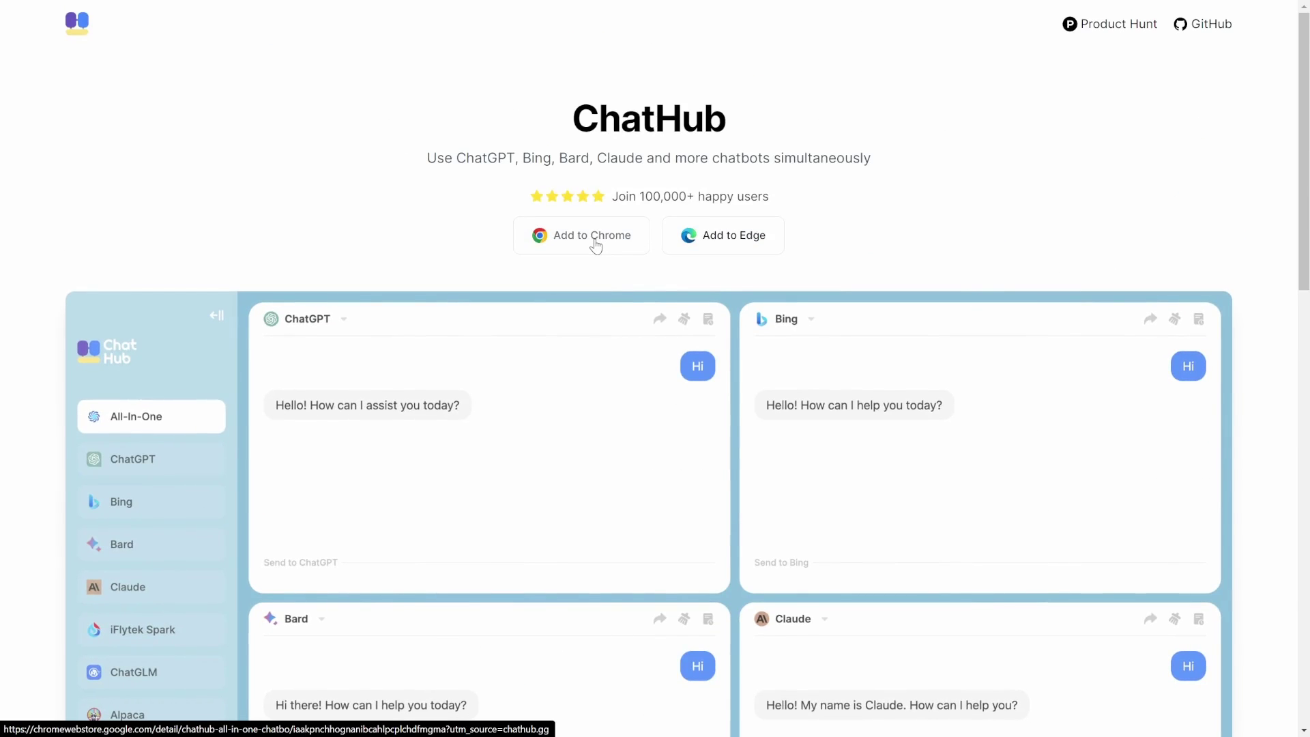
click(593, 235)
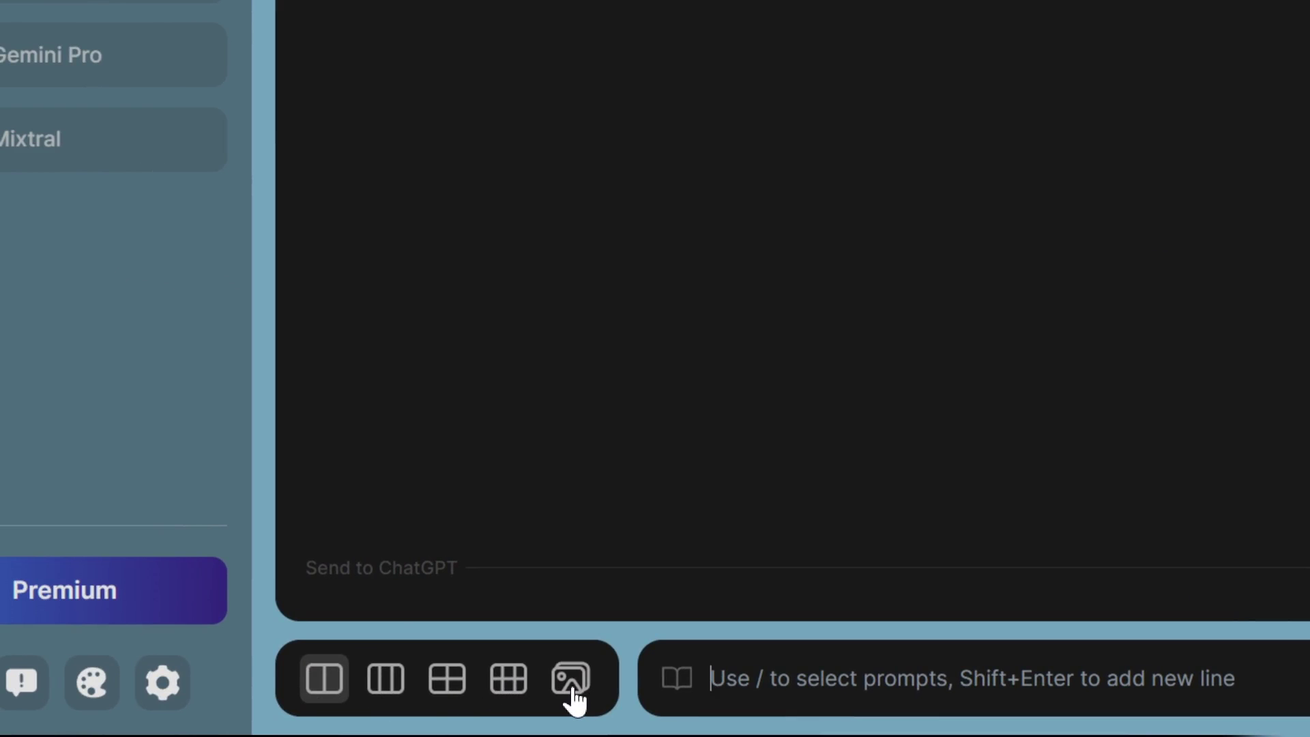
Switch to the six-panel grid layout and dismiss the Premium upgrade offer.
click(513, 689)
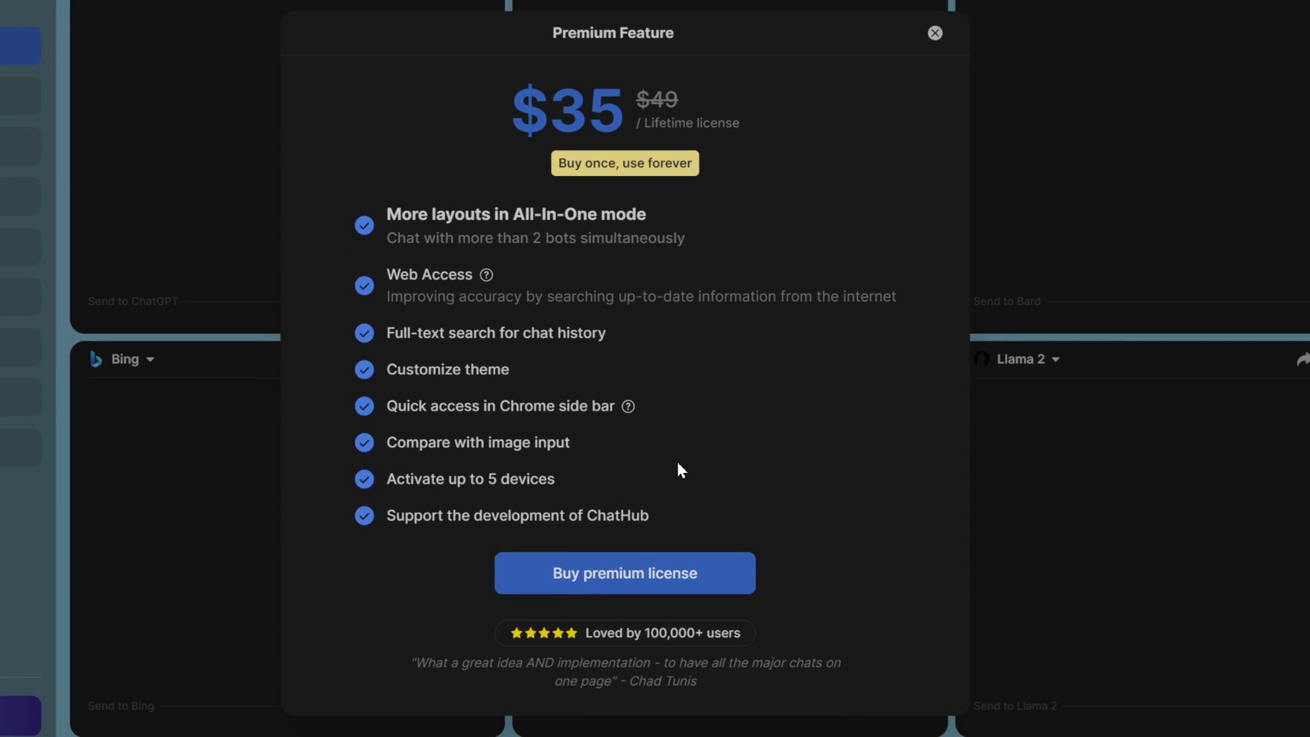
key(Escape)
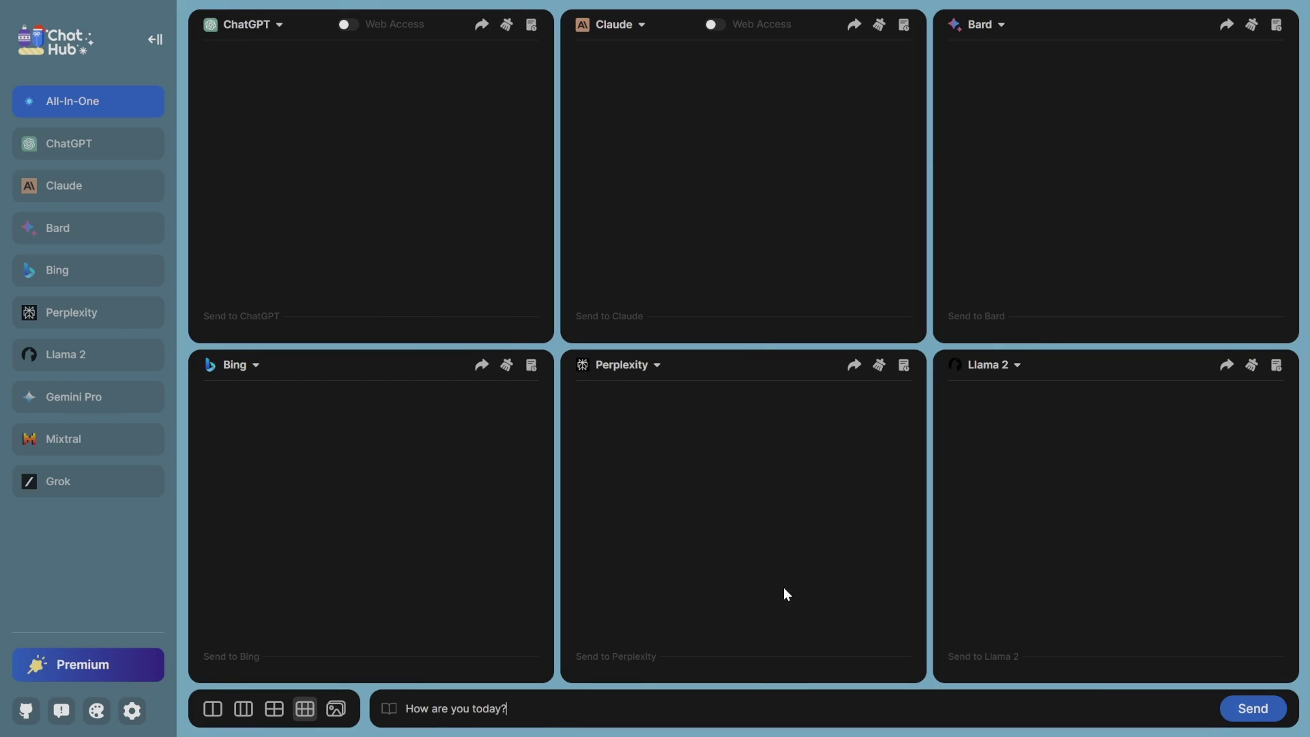
Send 'How are you today?' to all six chatbots, allow Perplexity's permission, and change Bing to Grok.
click(1265, 715)
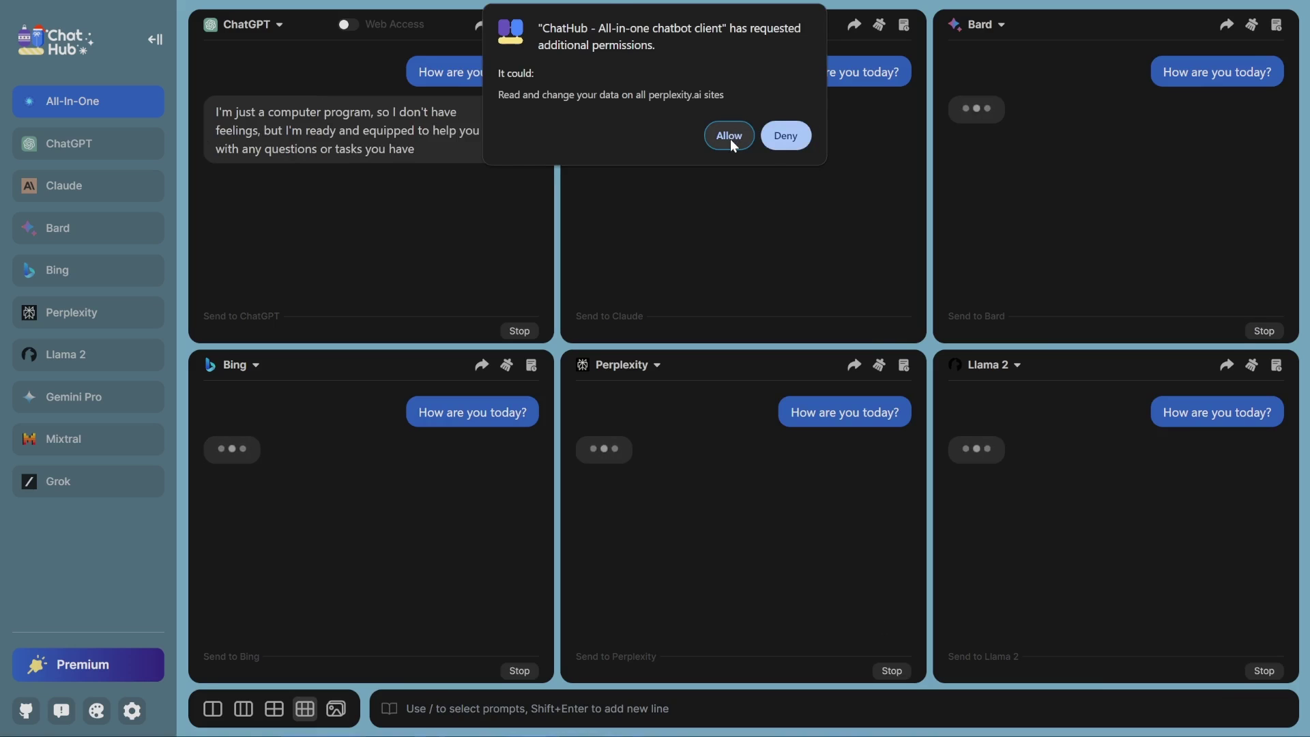
click(730, 138)
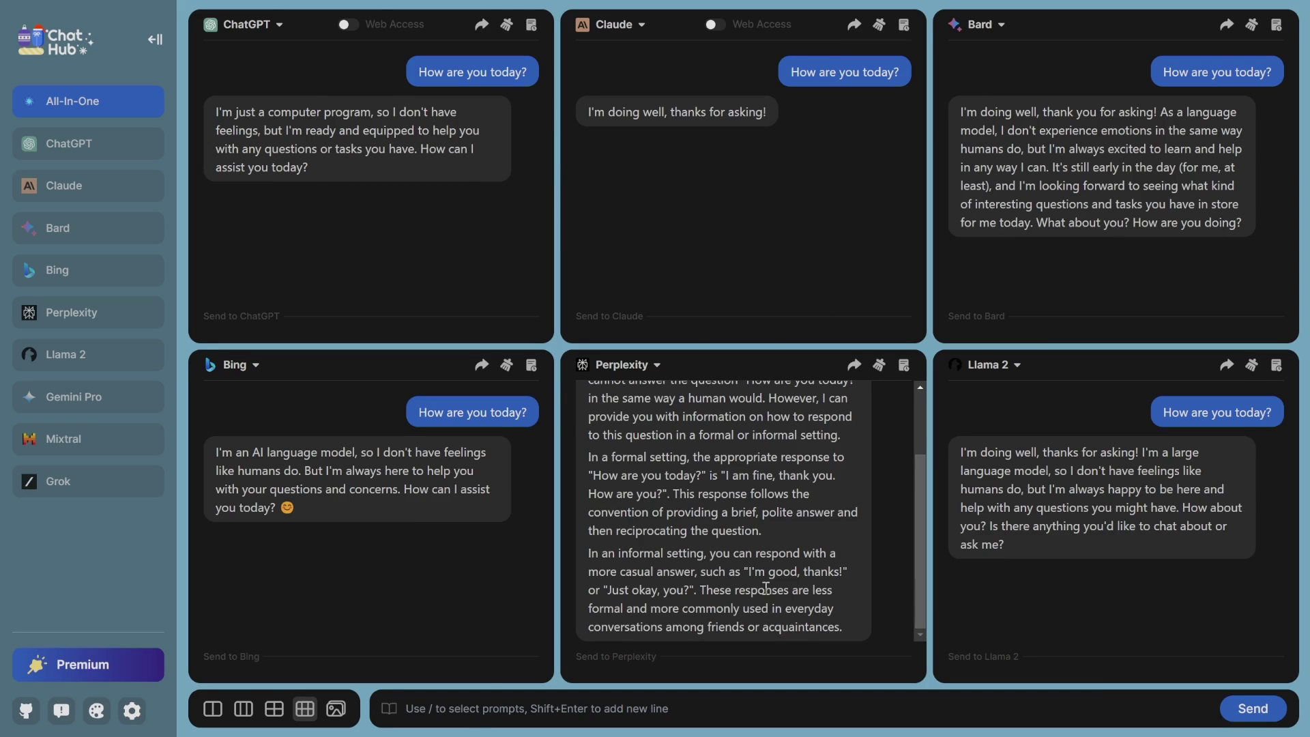
scroll(817, 518, up, 2)
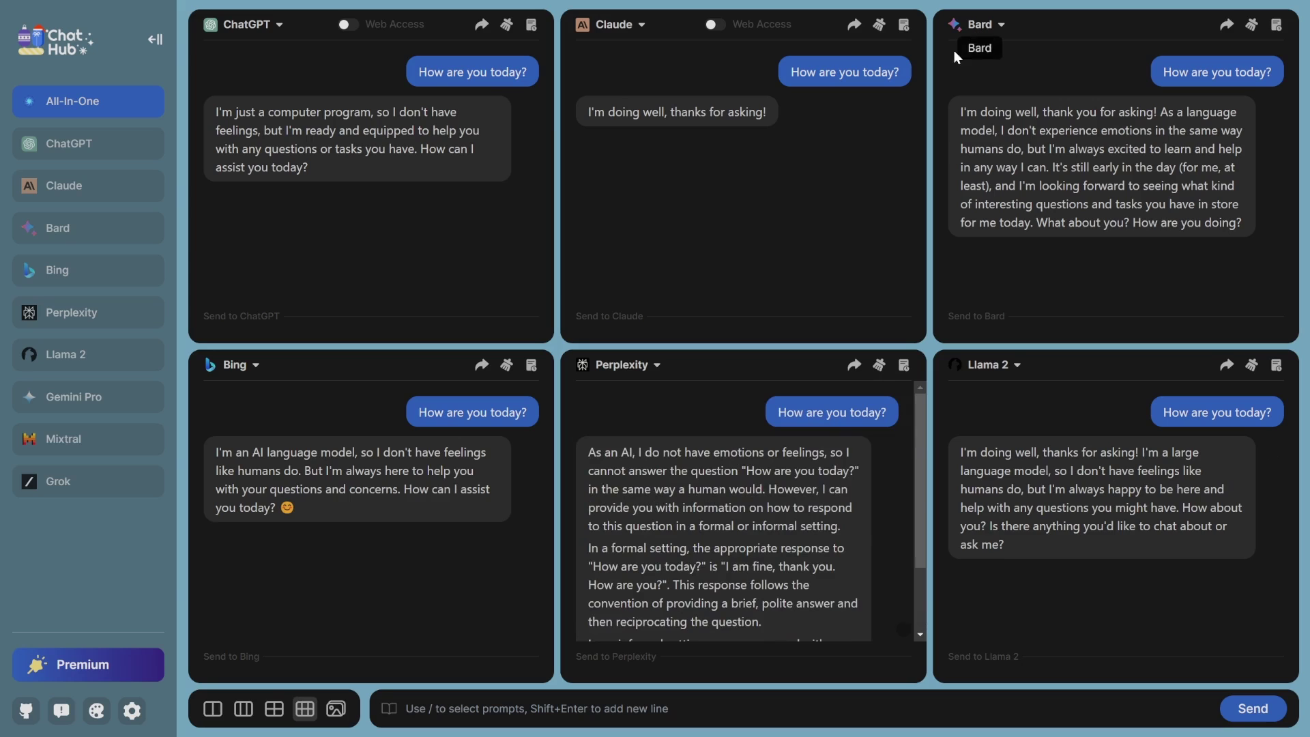
click(256, 366)
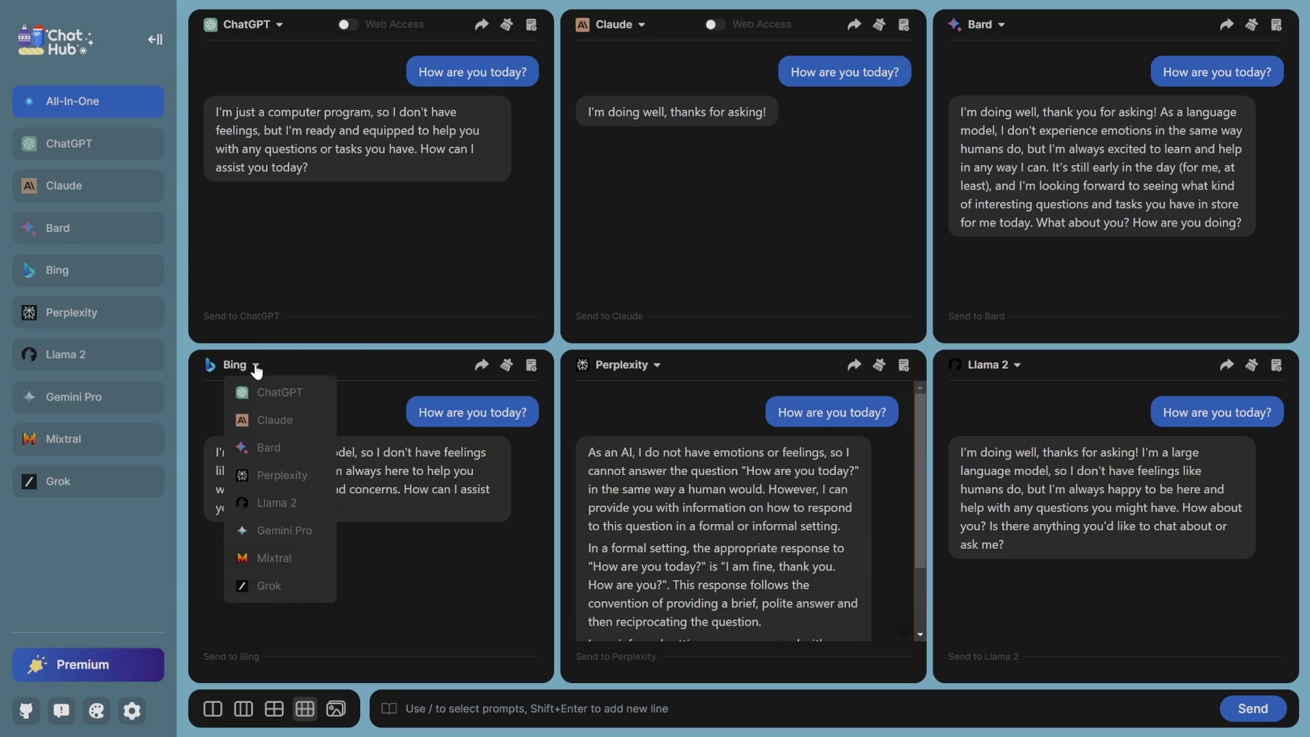
click(272, 586)
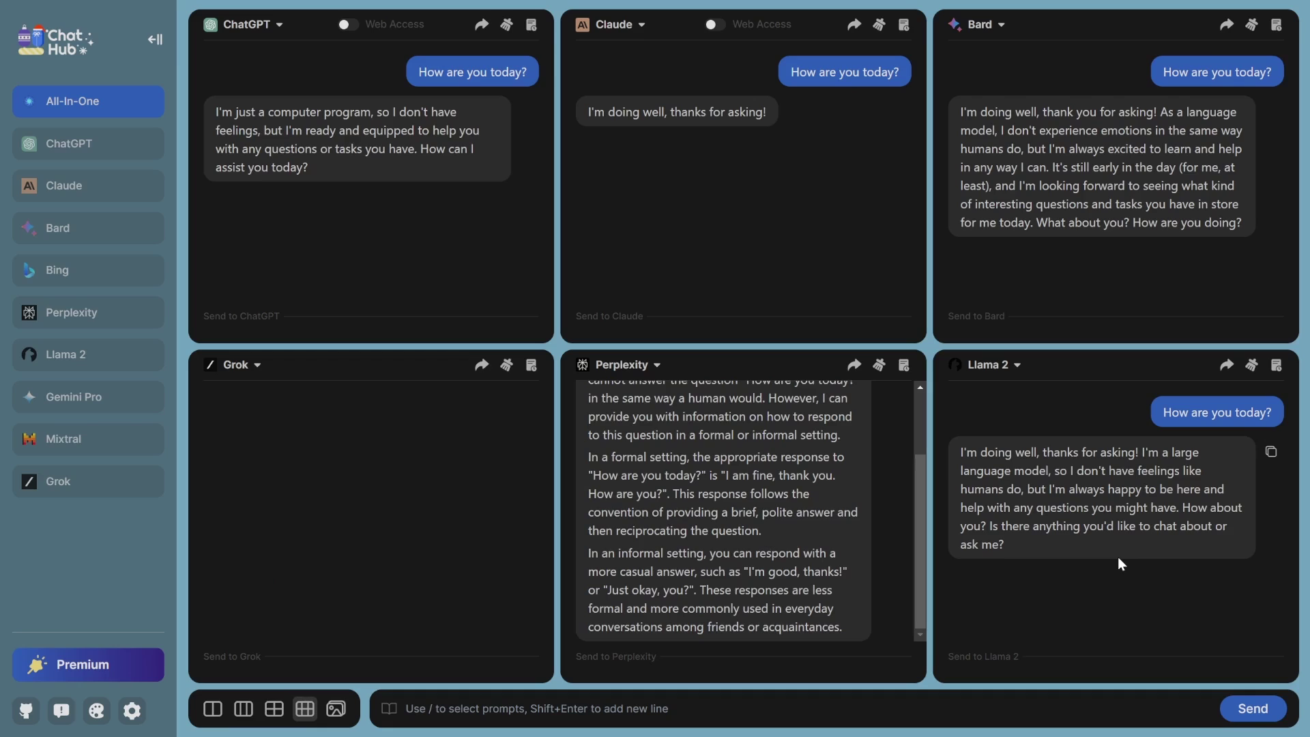
Paste and send the question about 5 challenges for comparing 6 AI chatbots, dismissing the permission prompt.
click(666, 710)
key(ctrl+v)
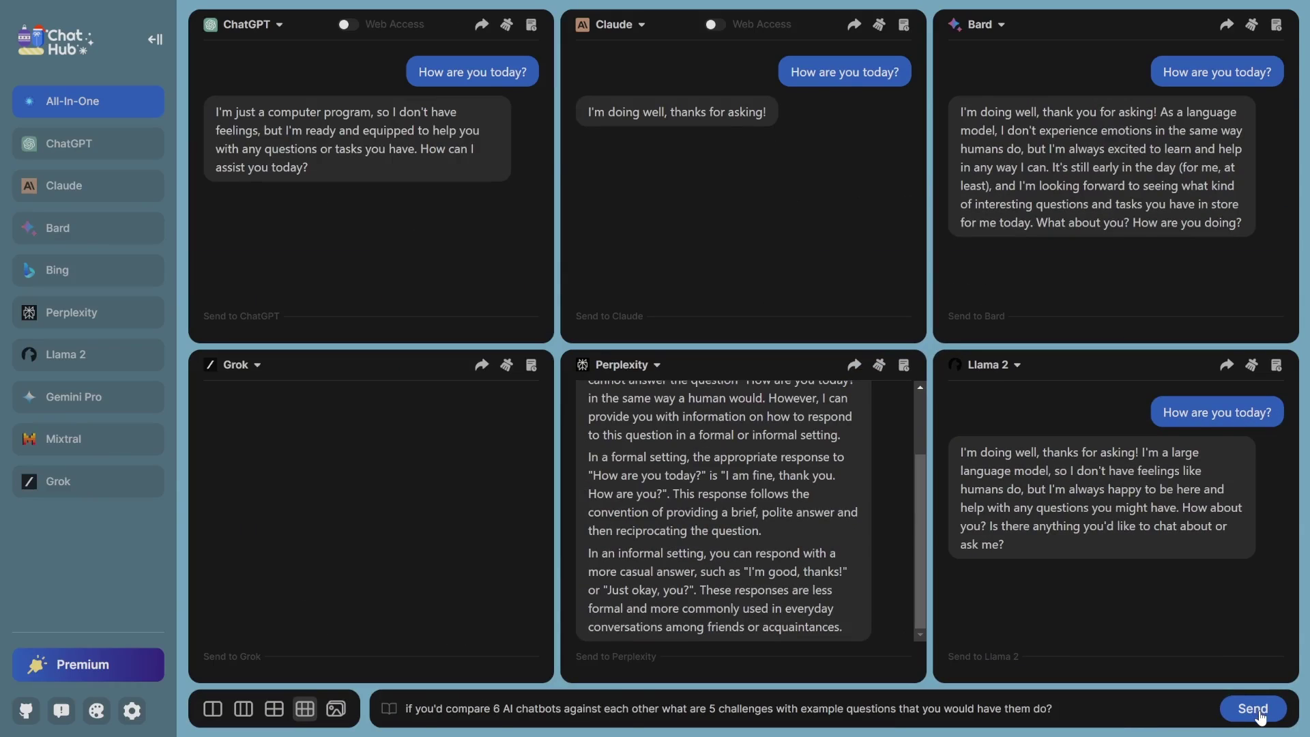
click(1261, 716)
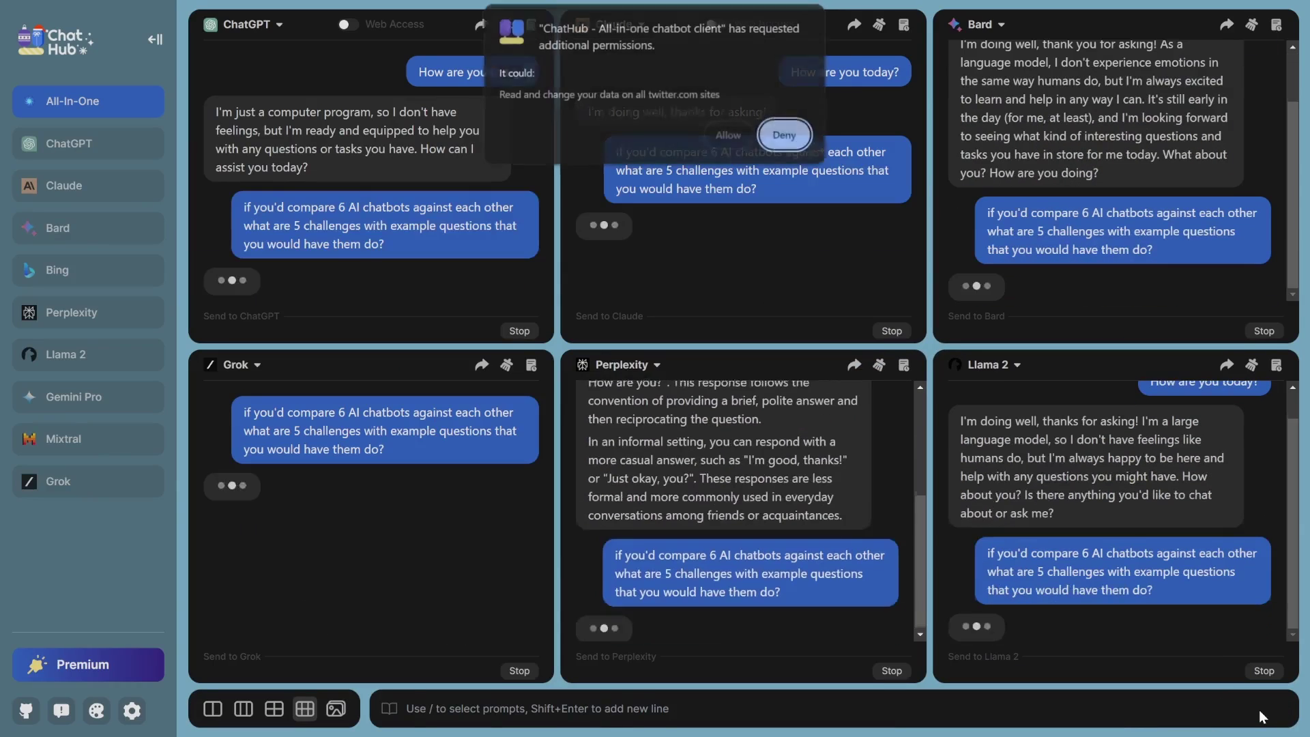
click(735, 138)
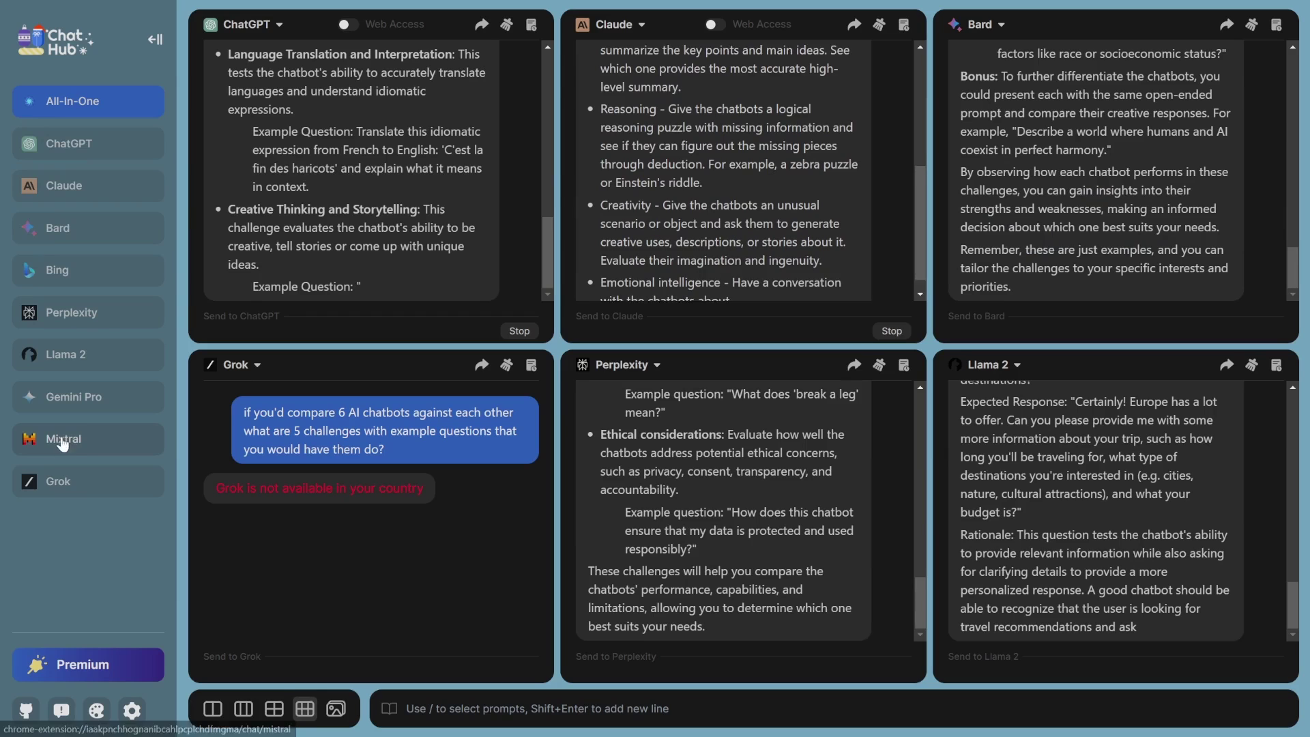
Replace the unavailable Grok panel with Mixtral.
click(251, 367)
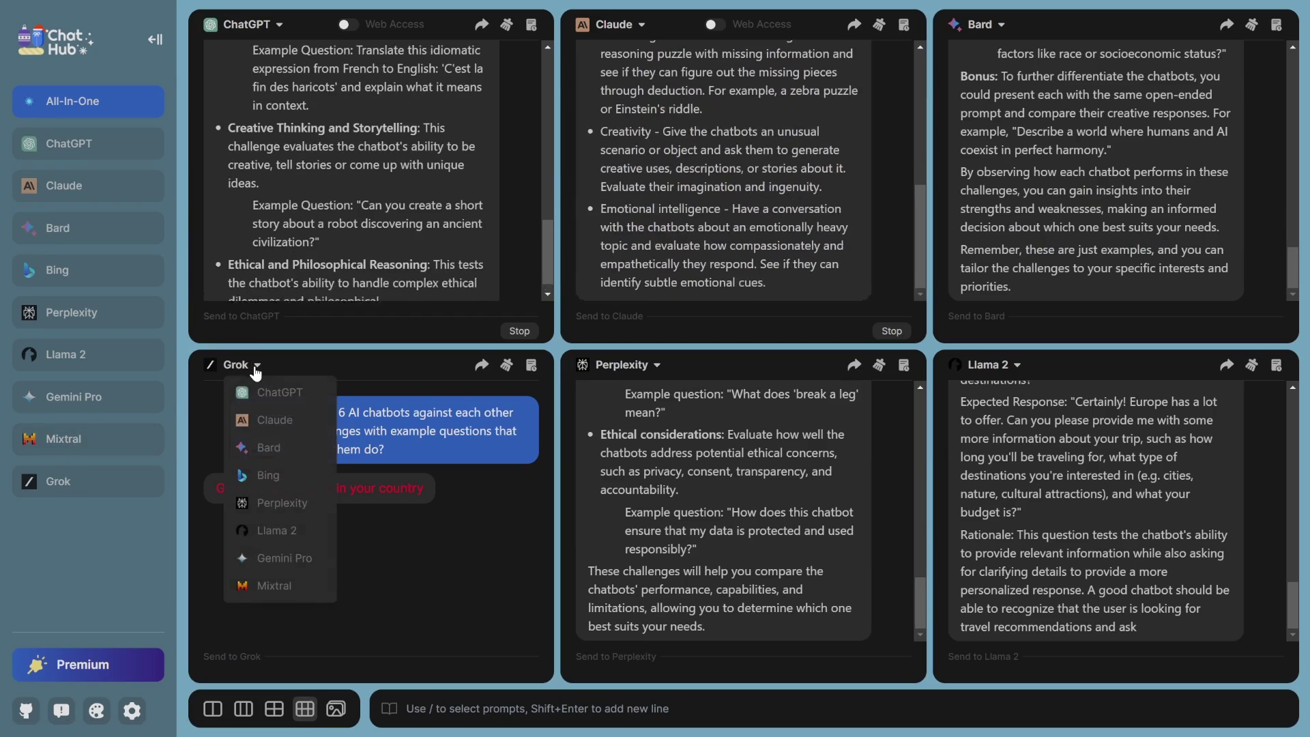
click(288, 588)
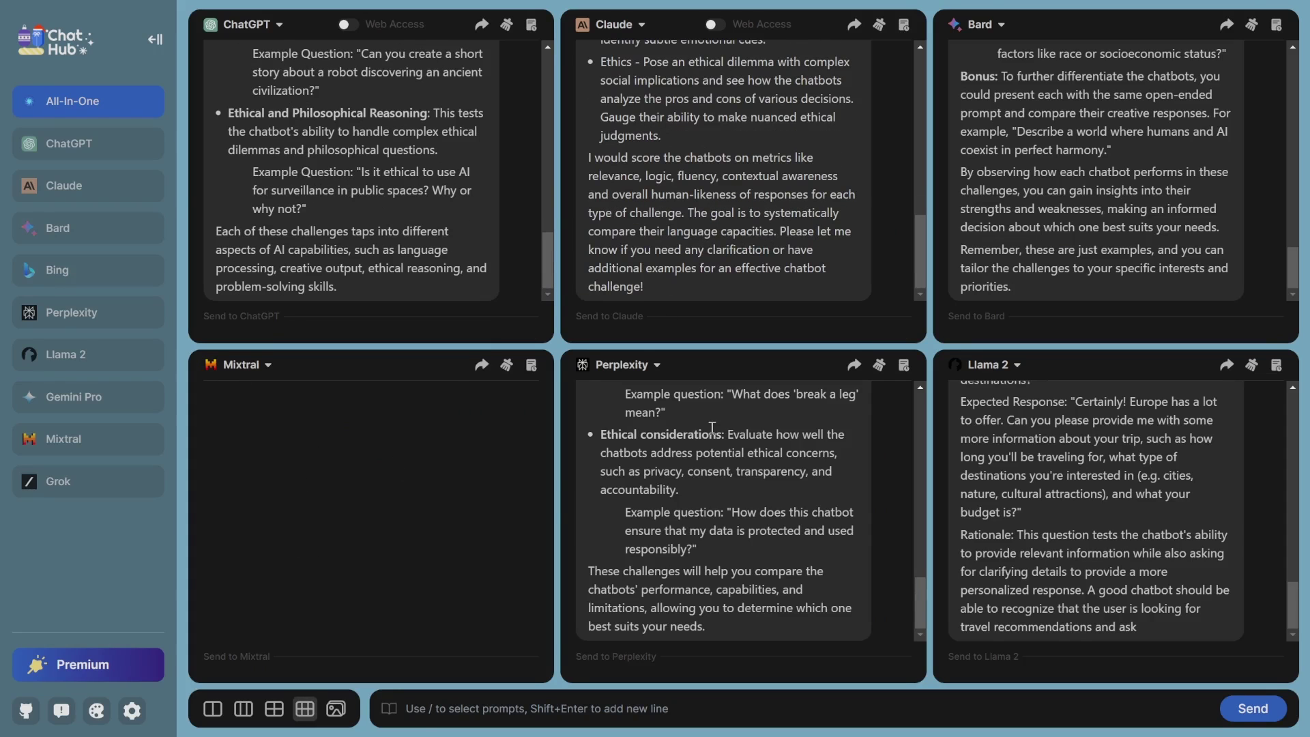
scroll(456, 236, up, 10)
scroll(688, 163, up, 10)
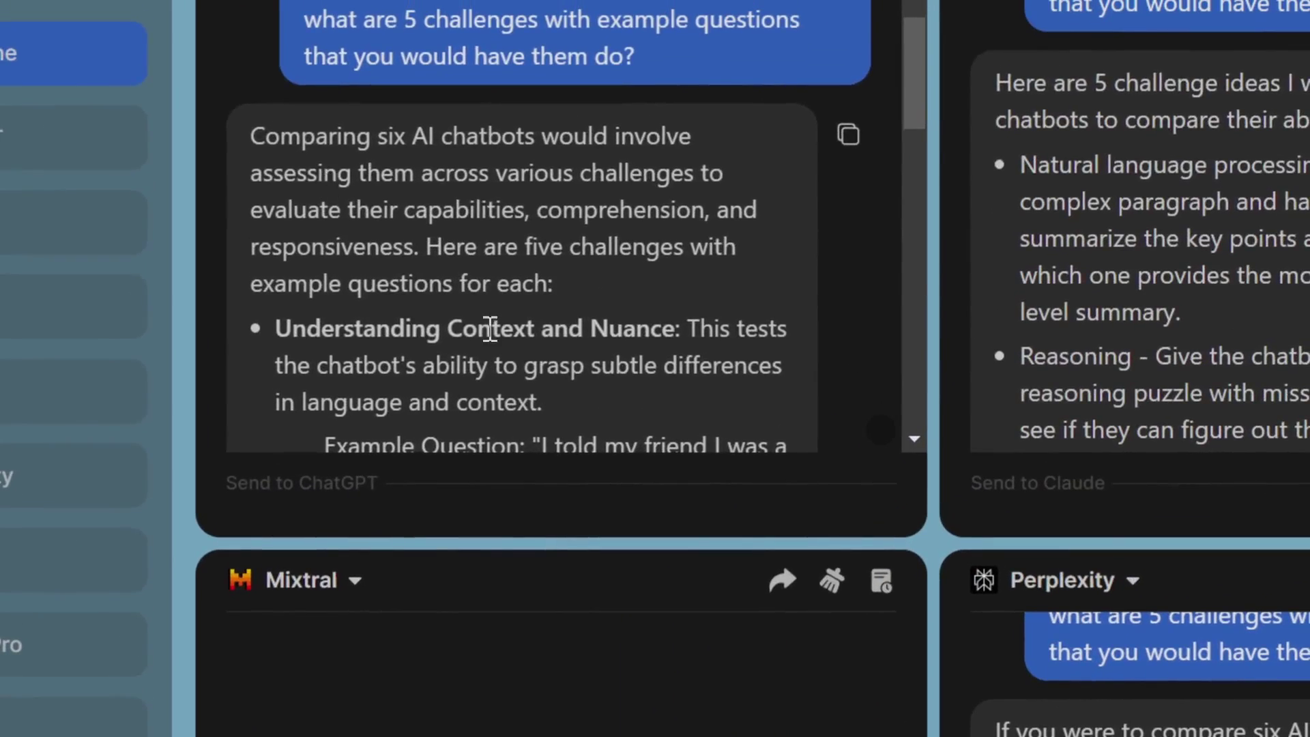
scroll(662, 401, down, 2)
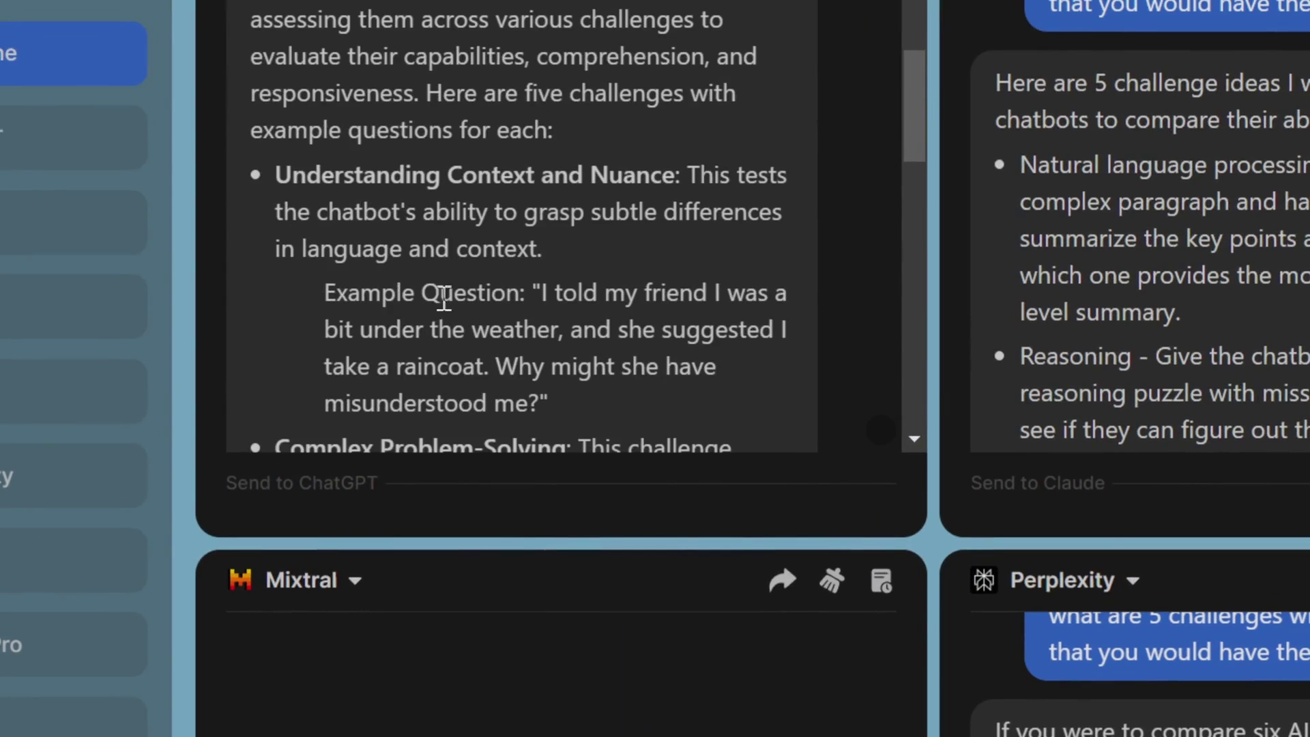
drag(327, 295, 511, 303)
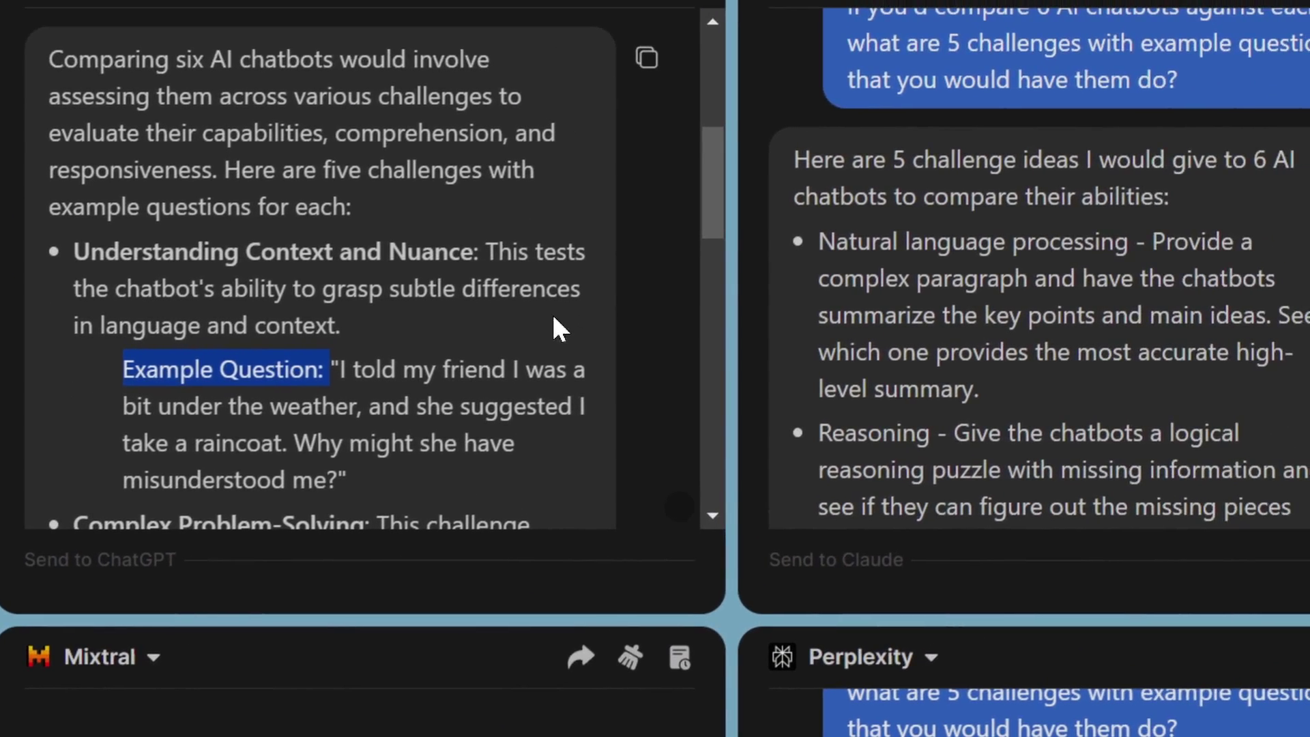
click(751, 170)
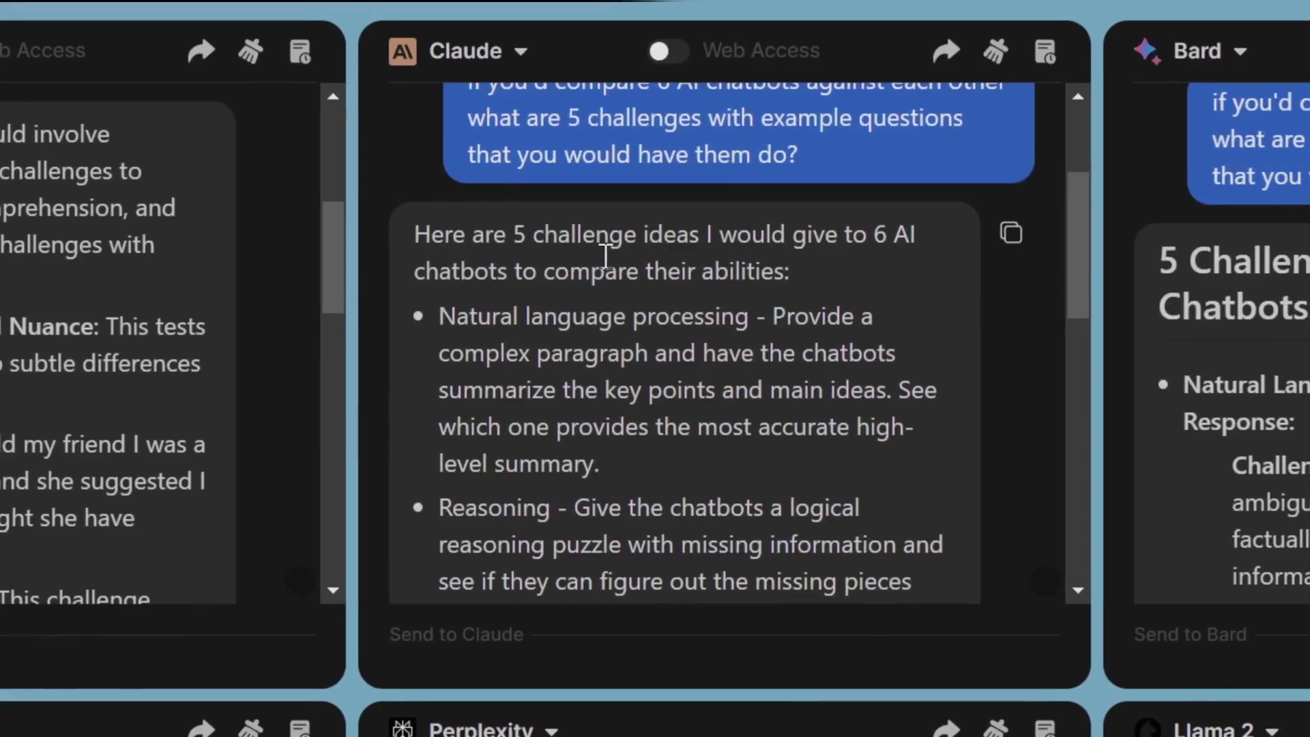
drag(438, 326, 743, 319)
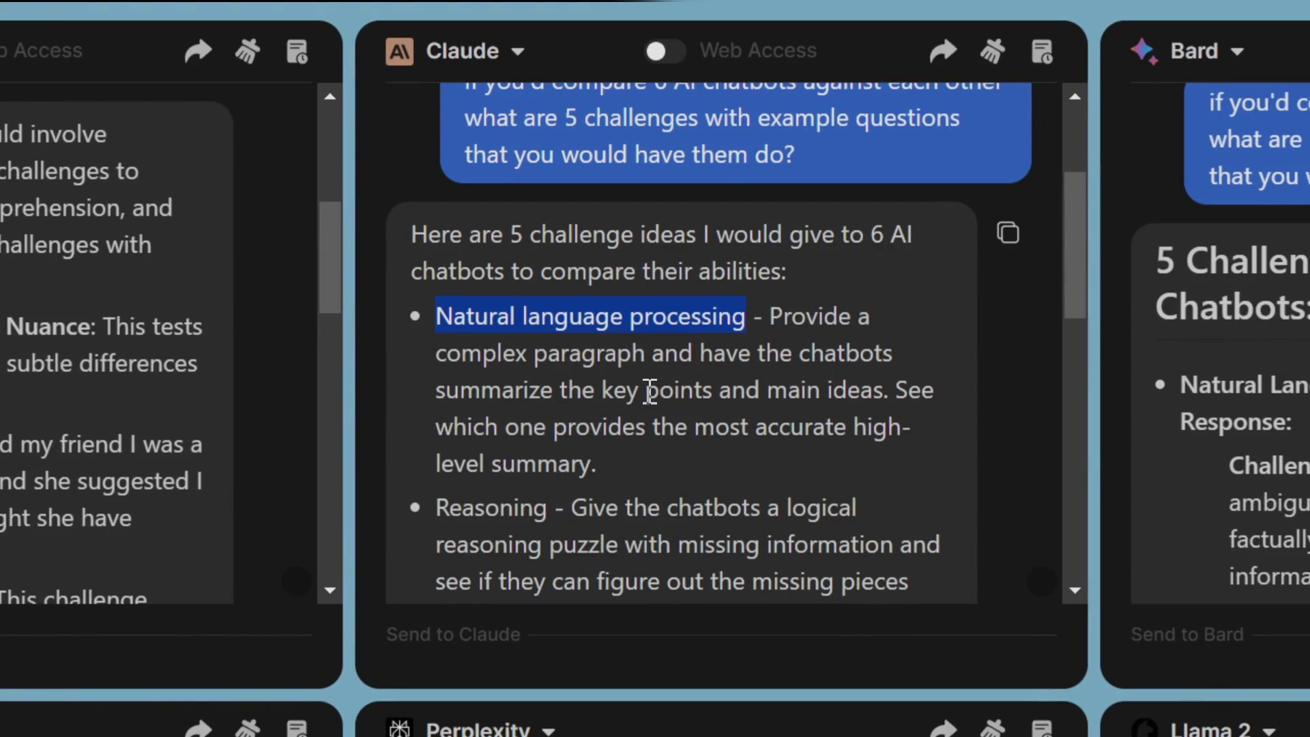
drag(887, 393, 919, 462)
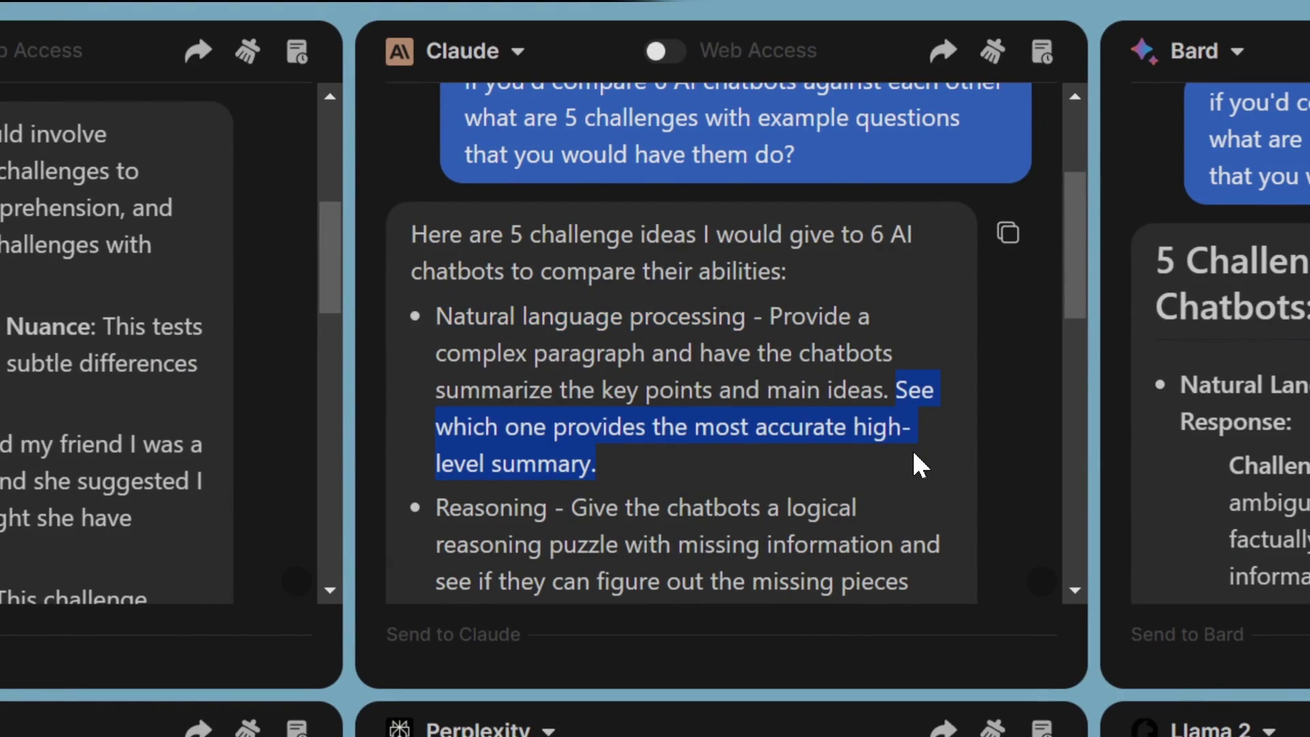
scroll(812, 454, down, 5)
scroll(812, 454, up, 6)
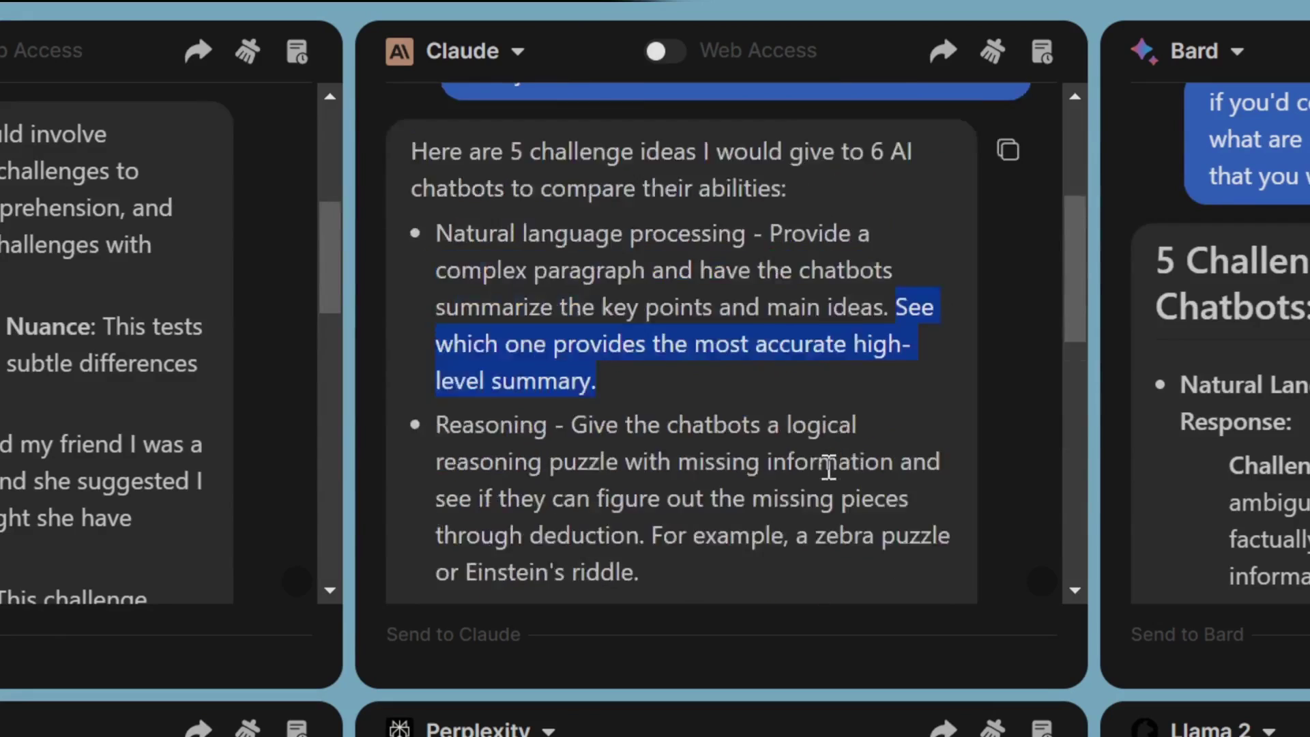
click(838, 482)
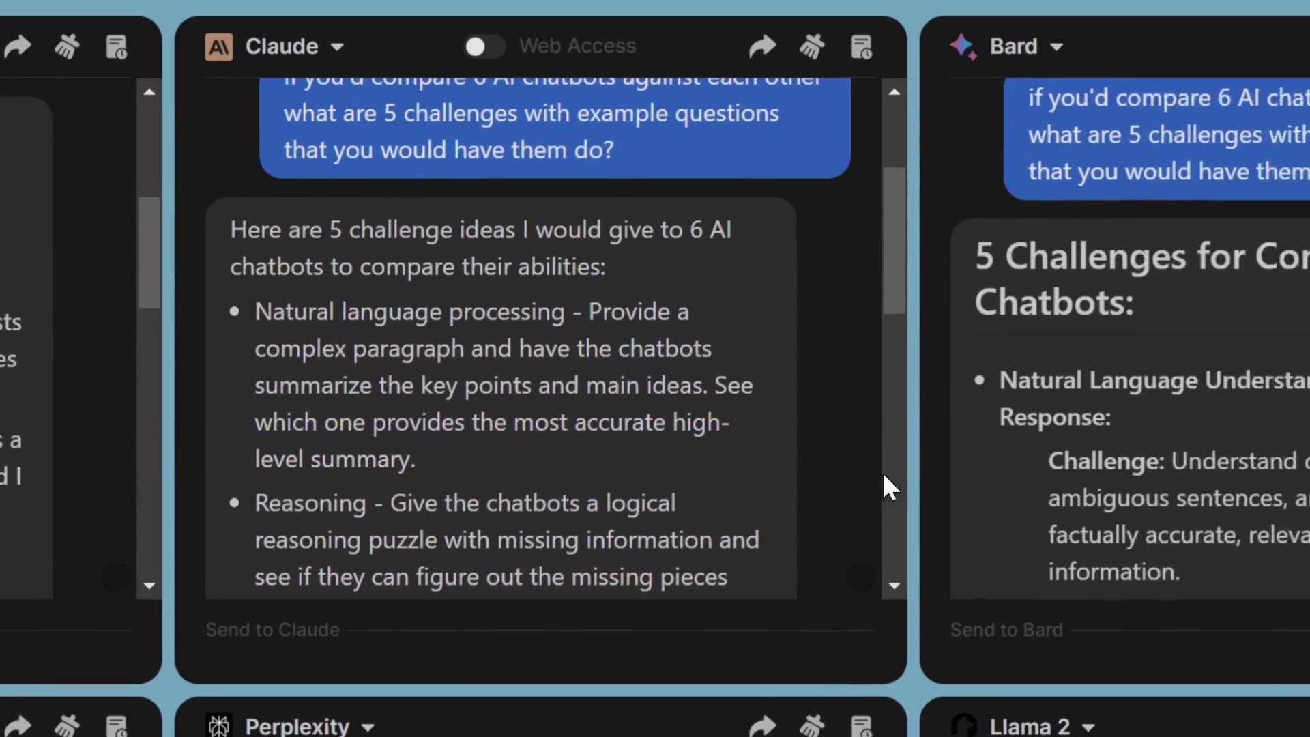
scroll(942, 445, down, 2)
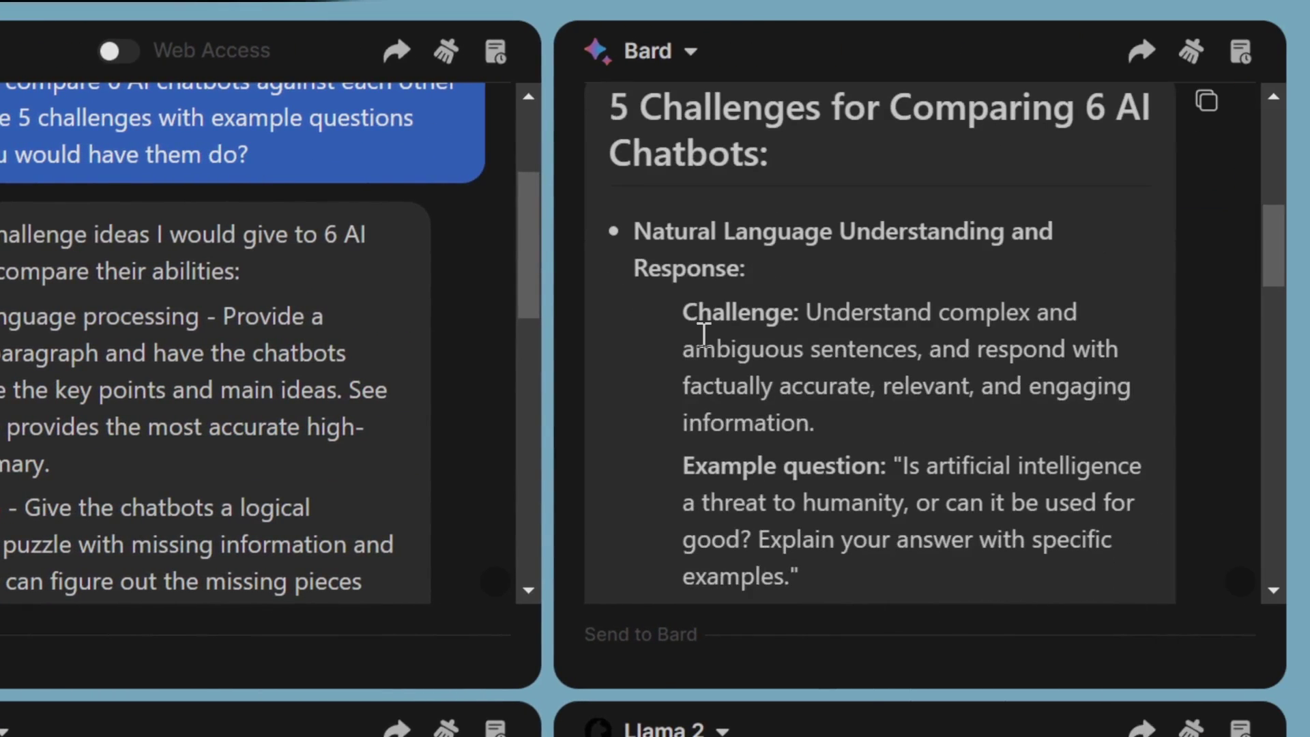
drag(675, 326, 870, 320)
scroll(792, 342, down, 2)
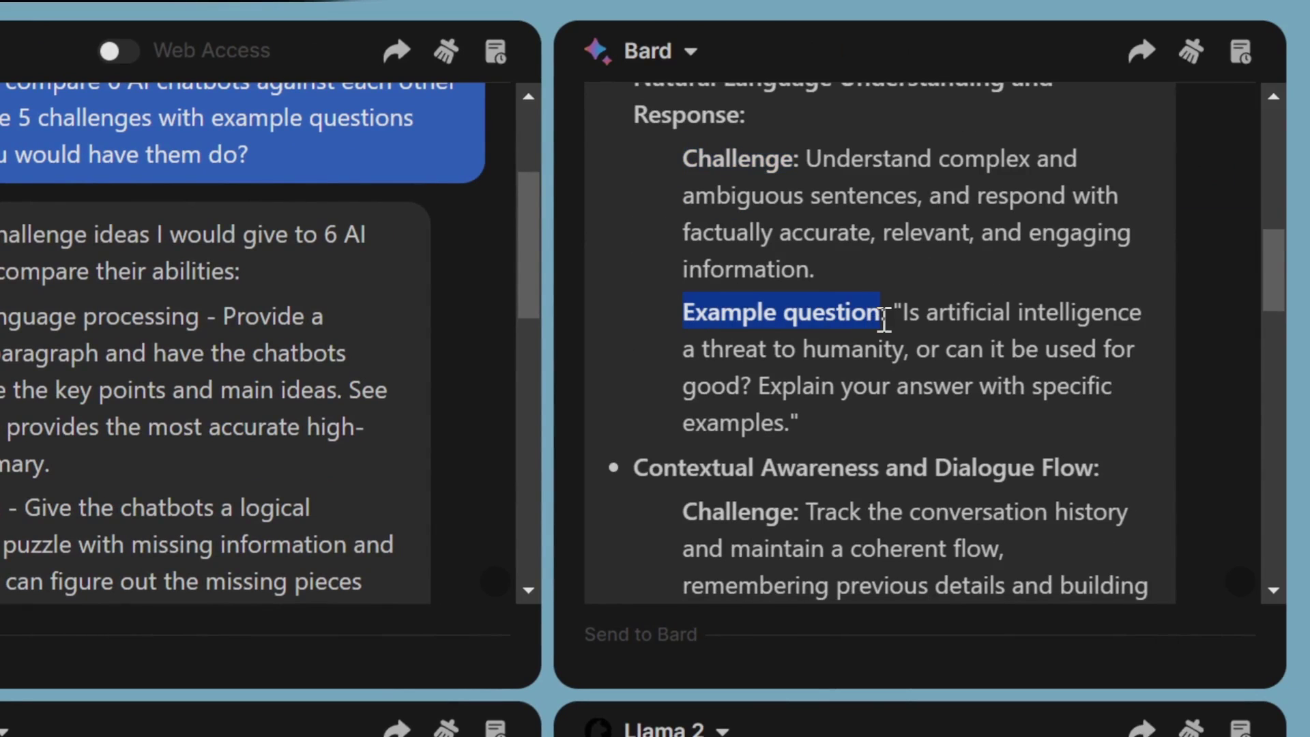
scroll(883, 318, up, 2)
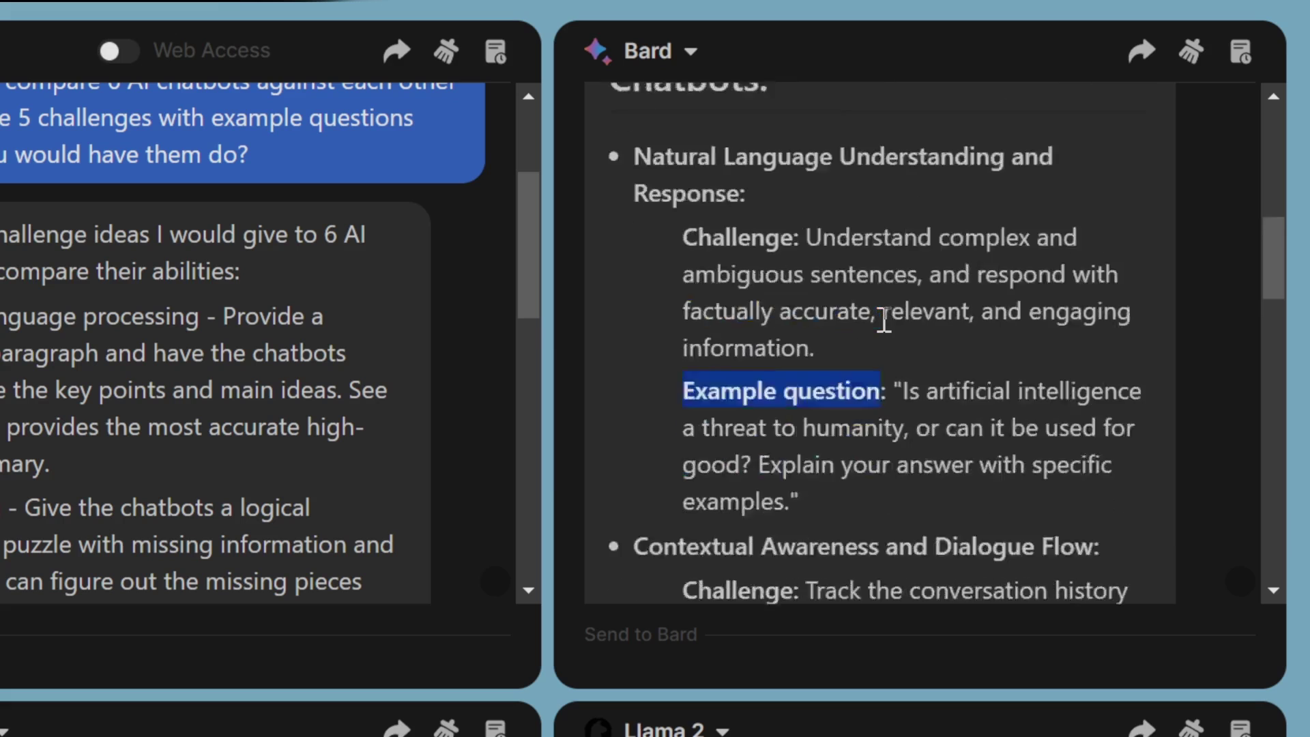
click(831, 400)
drag(620, 231, 730, 266)
drag(683, 321, 860, 384)
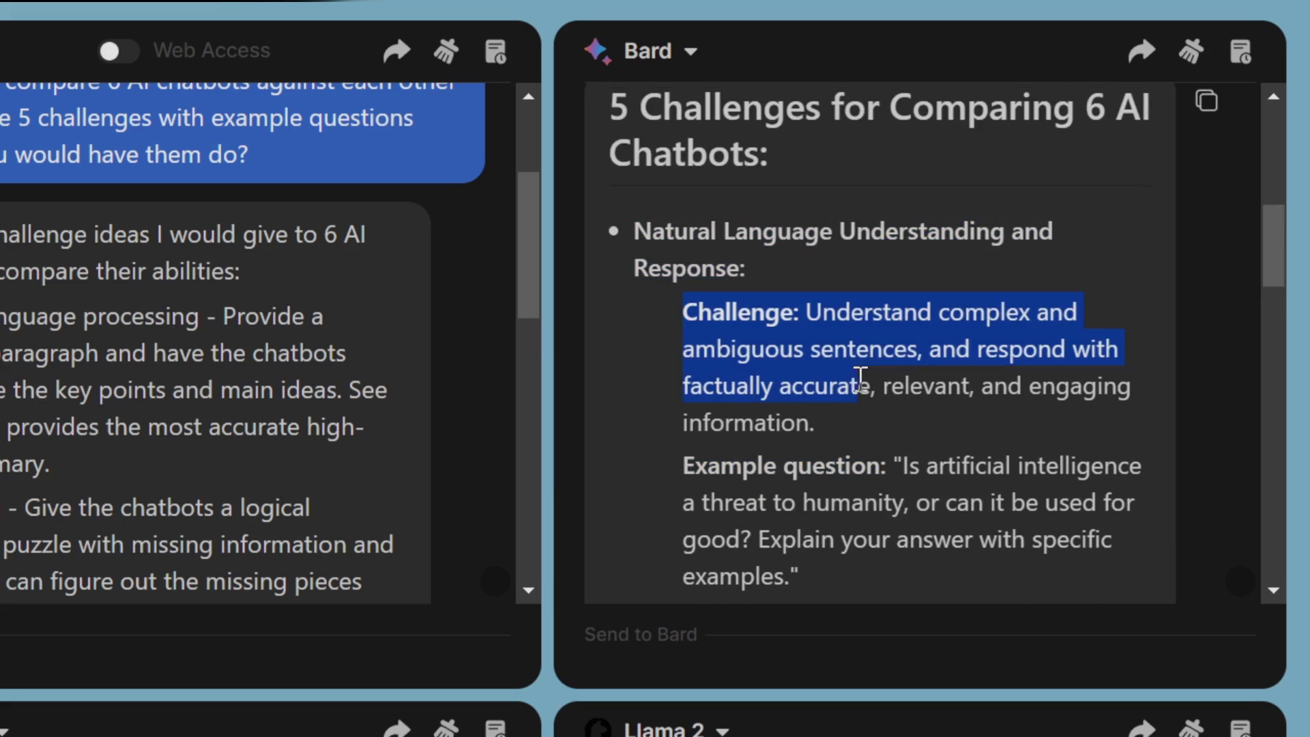
scroll(857, 423, down, 2)
scroll(832, 339, down, 10)
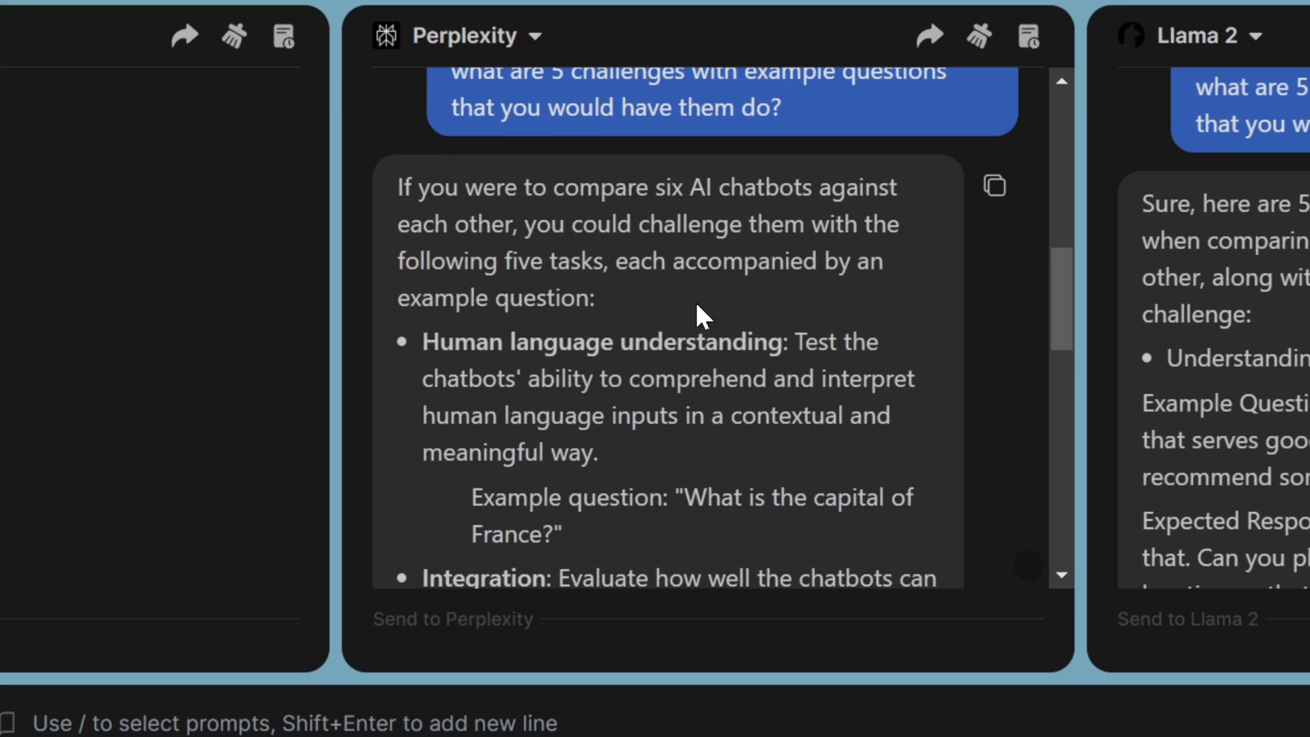
drag(424, 339, 659, 463)
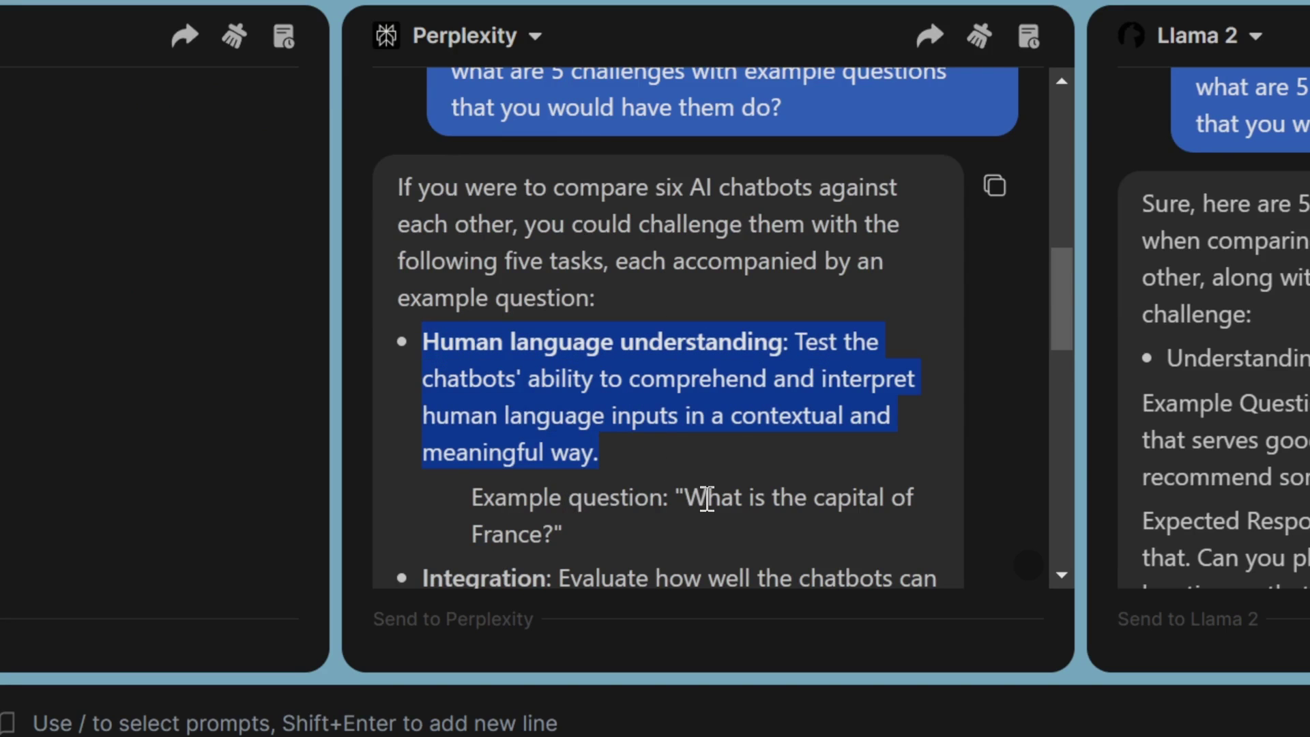
scroll(708, 497, down, 5)
drag(684, 427, 692, 461)
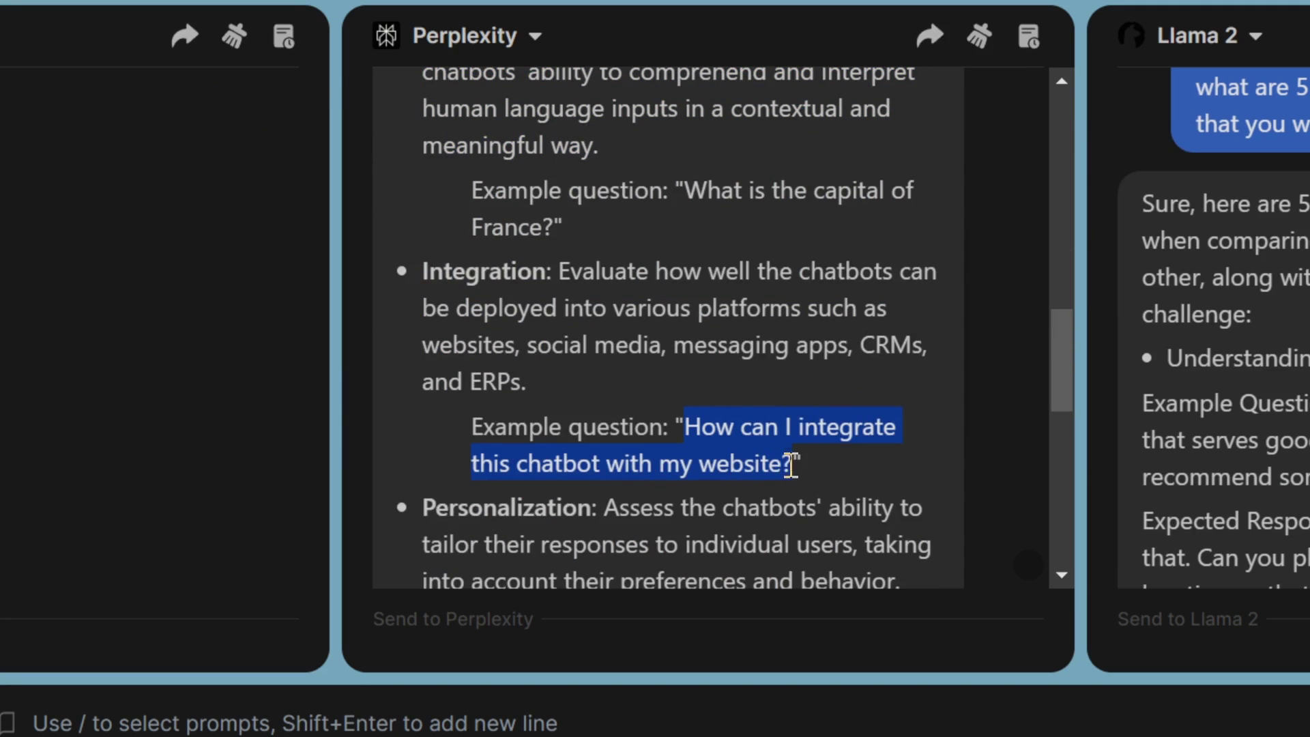
scroll(695, 387, down, 5)
drag(687, 421, 535, 445)
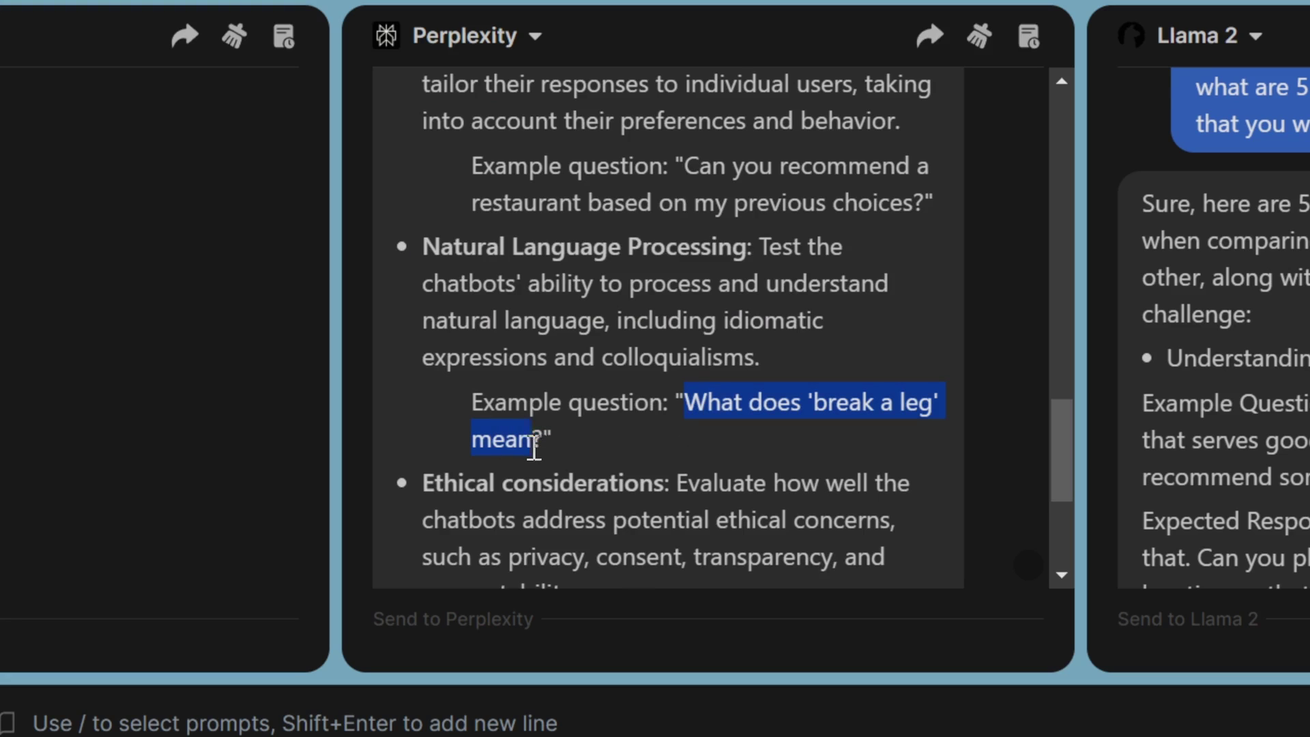
scroll(716, 405, down, 4)
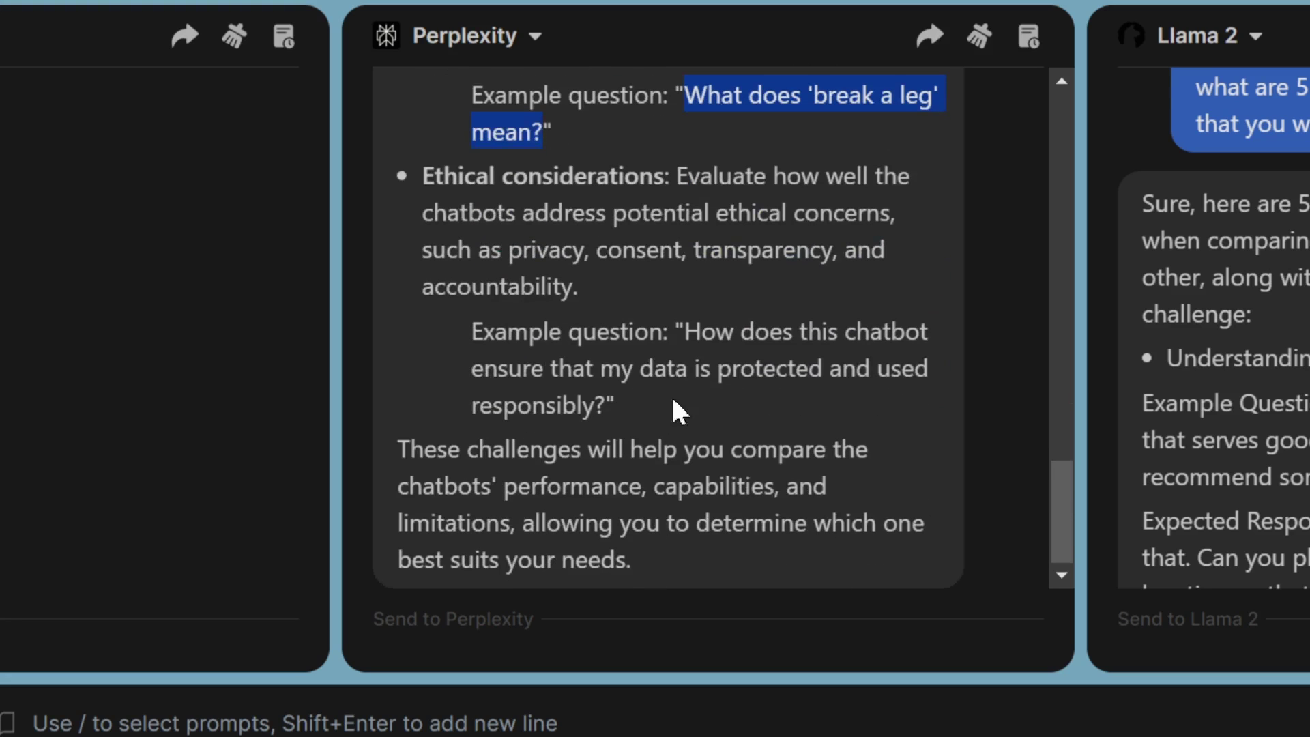
drag(684, 331, 600, 406)
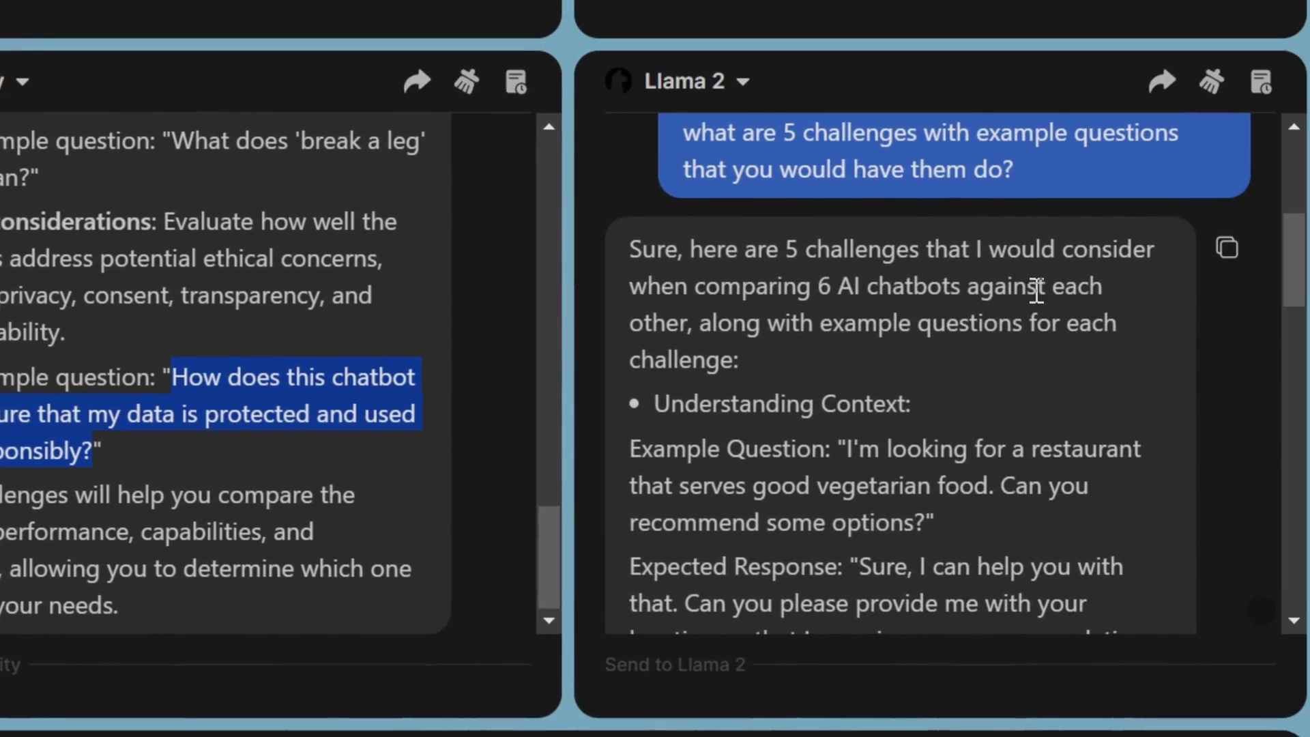
scroll(1309, 358, down, 2)
scroll(1020, 401, up, 2)
drag(632, 419, 935, 412)
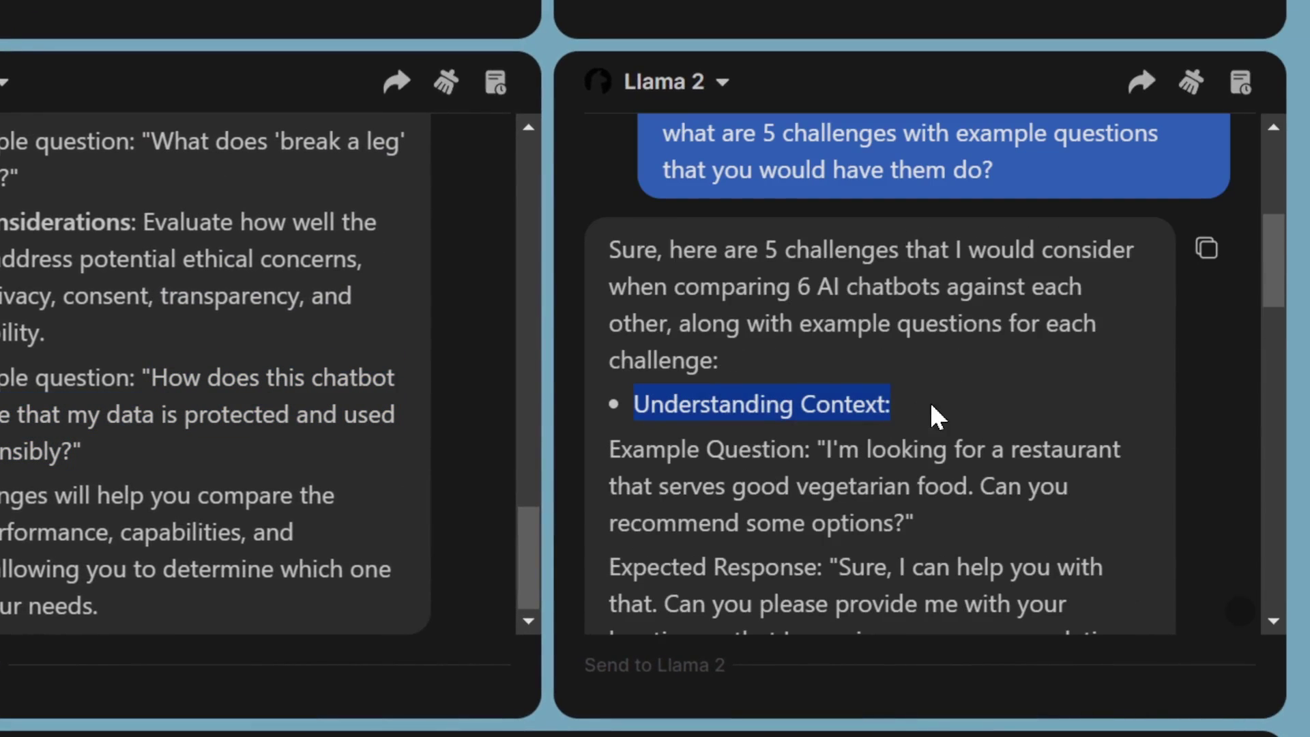
scroll(879, 416, down, 5)
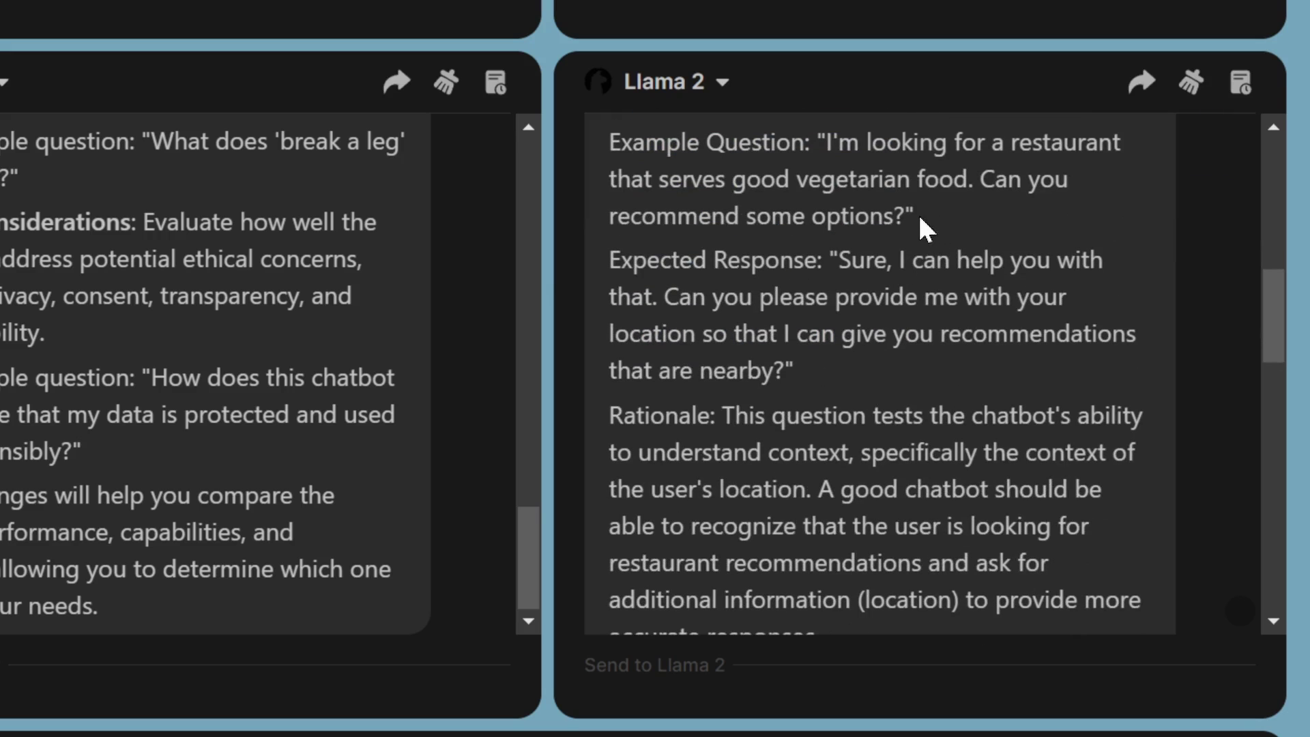
drag(839, 262, 795, 370)
scroll(962, 420, down, 5)
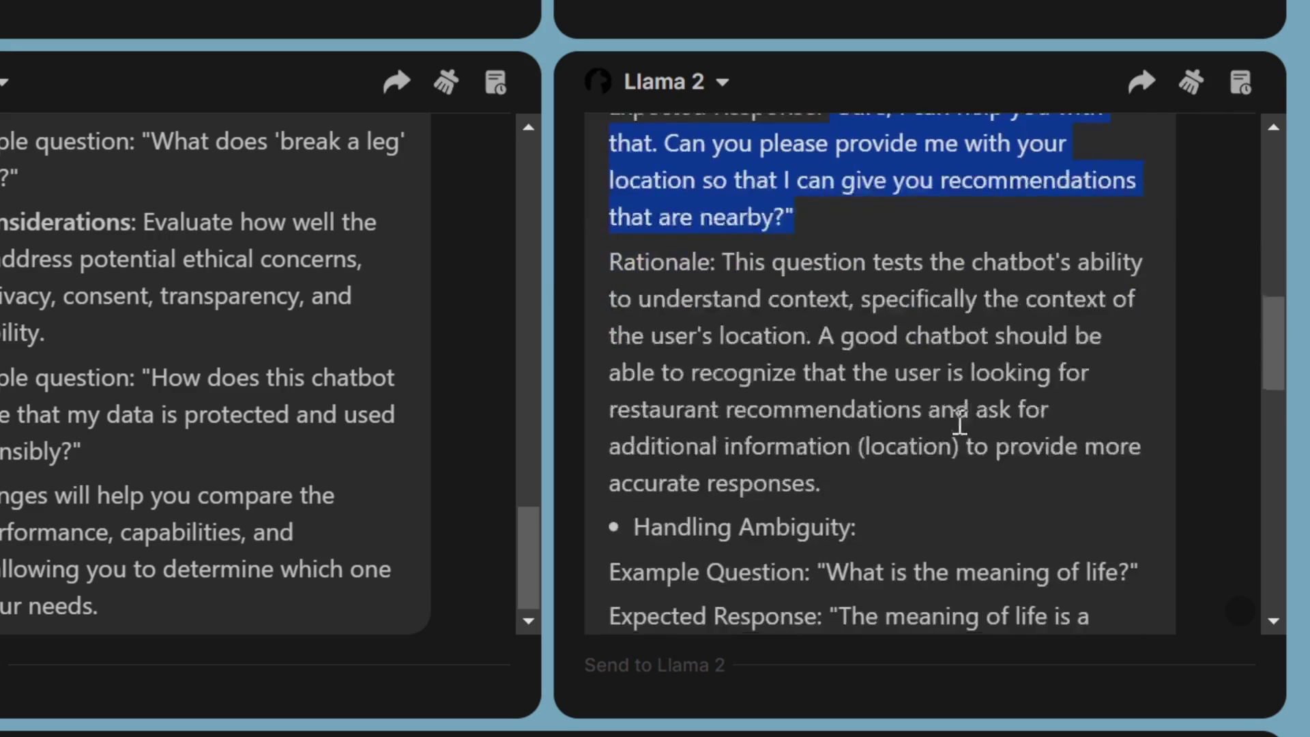
click(649, 380)
triple_click(644, 379)
scroll(951, 389, down, 2)
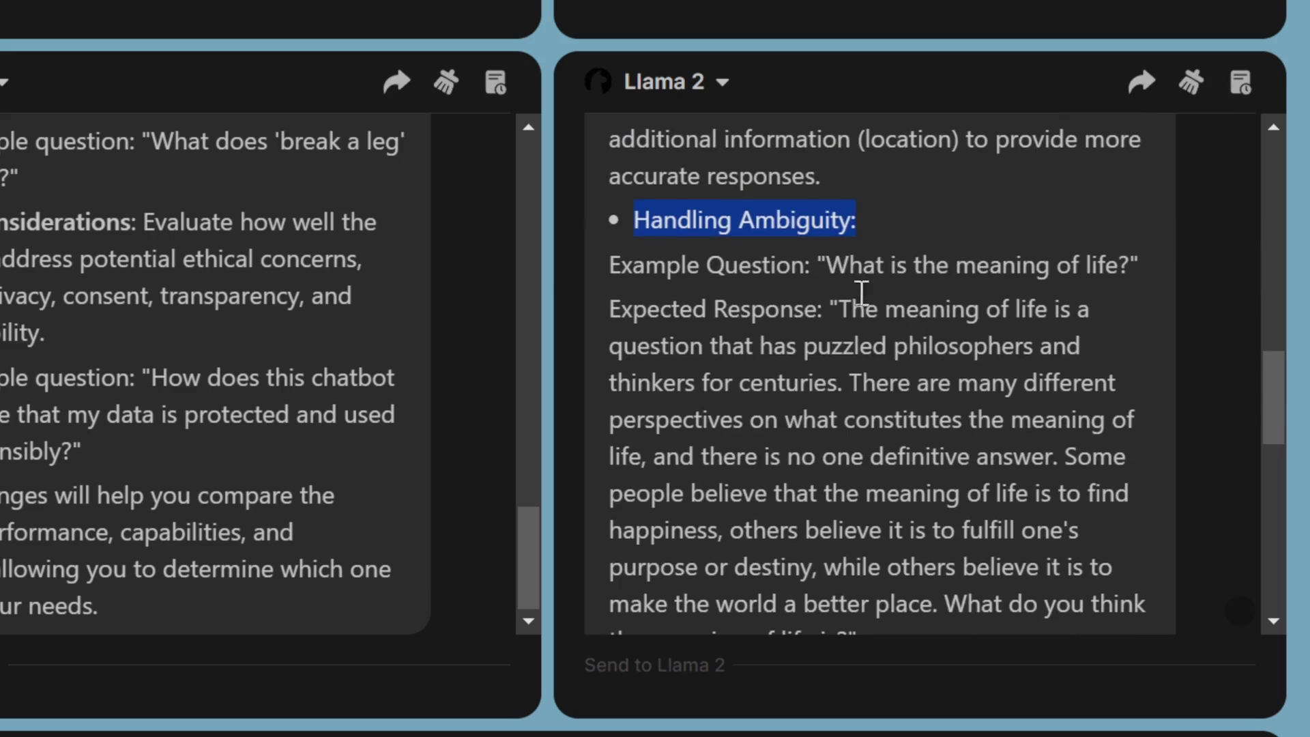
scroll(832, 270, down, 8)
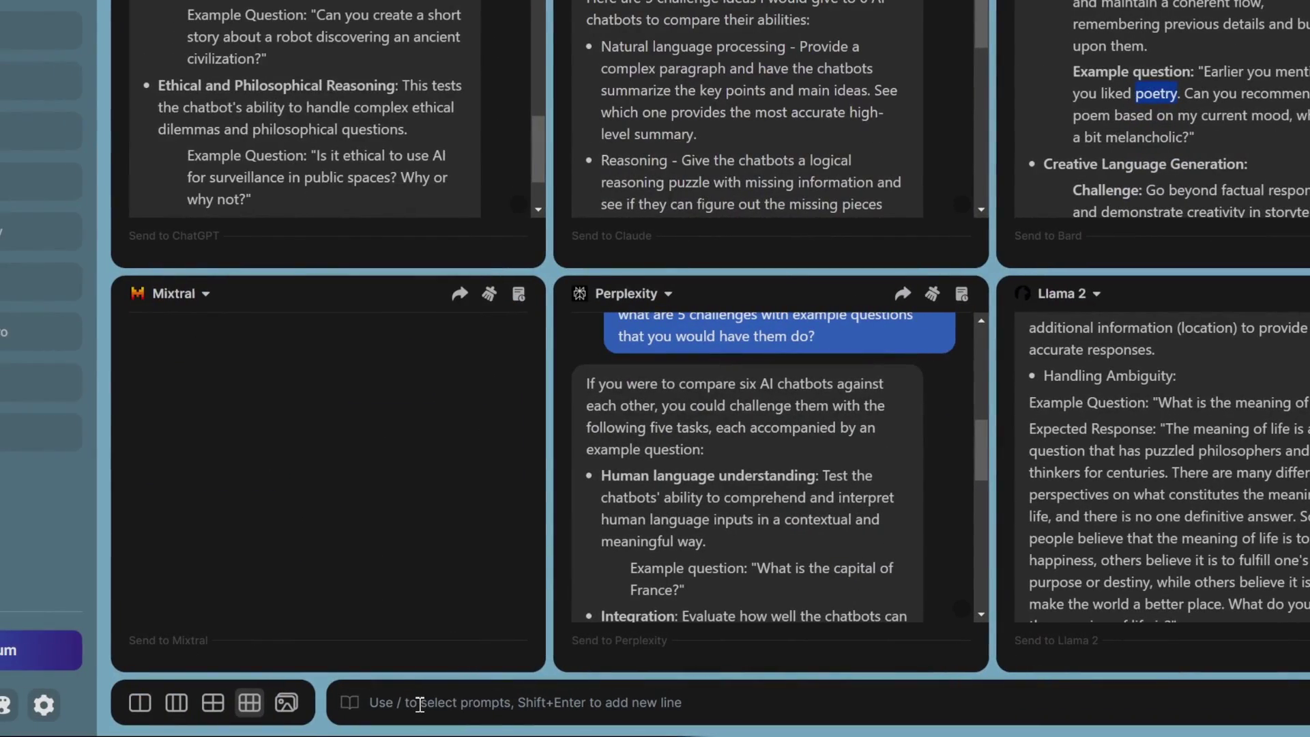
Paste the request for one funny rap bar about using many chatbots and send it to all six.
key(ctrl+v)
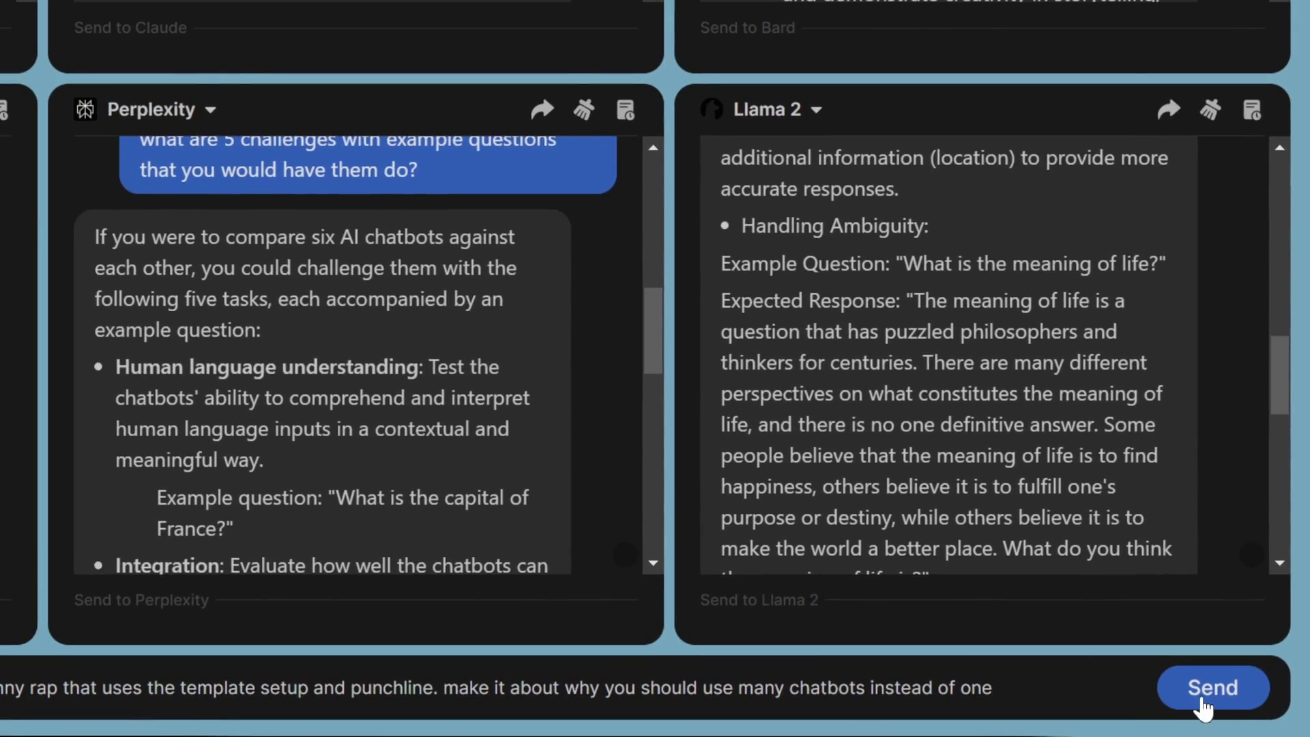
click(1203, 710)
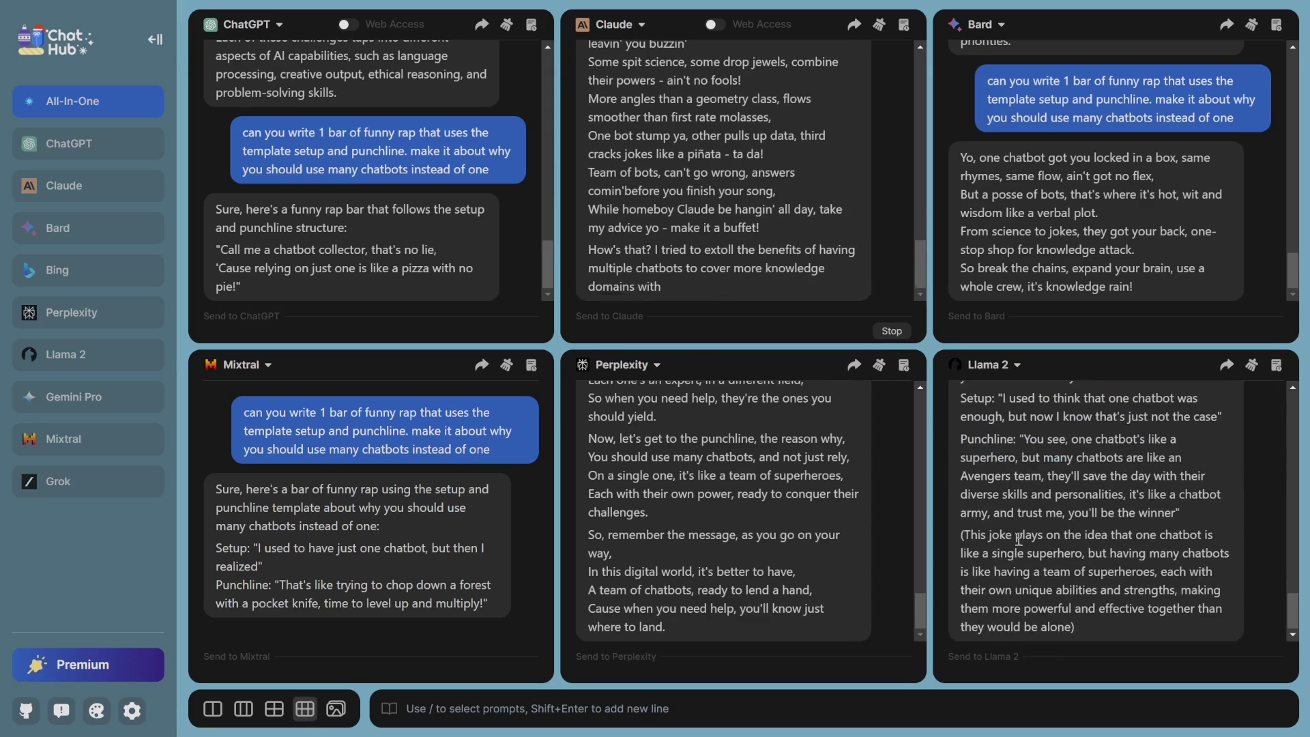
scroll(736, 542, up, 3)
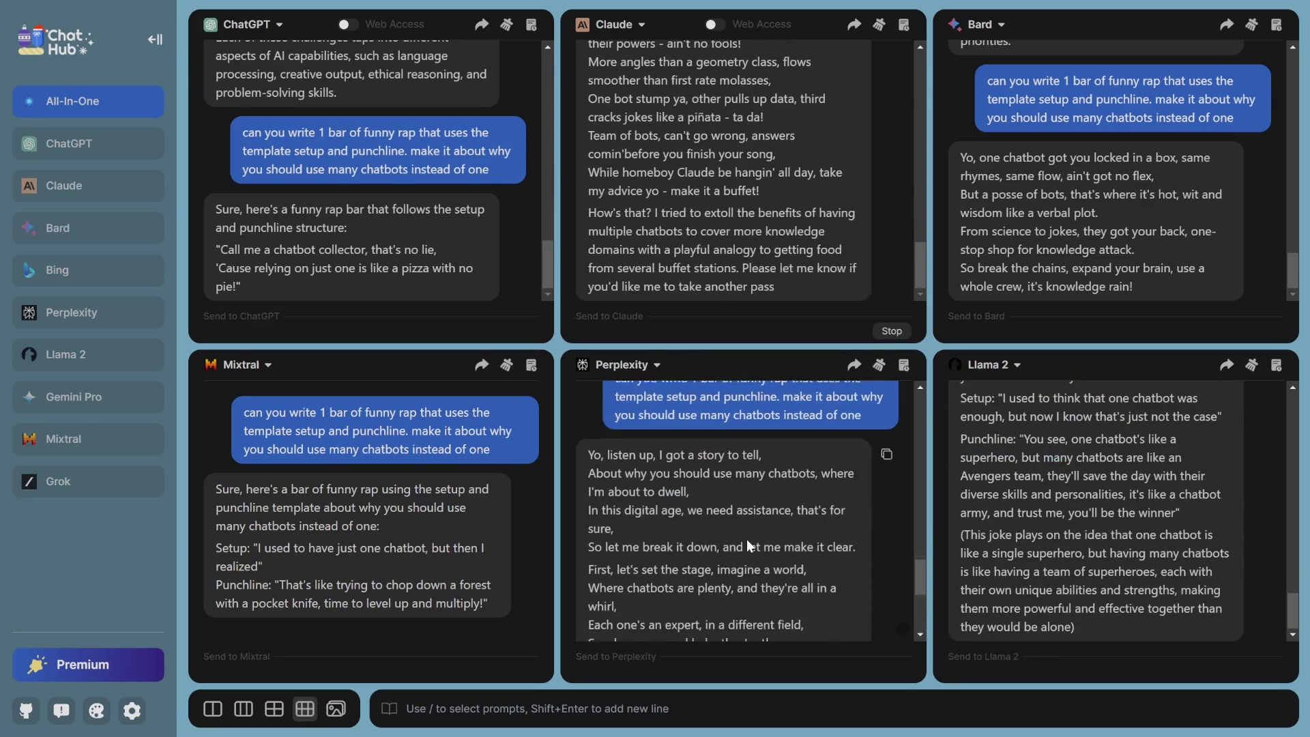
drag(220, 247, 471, 270)
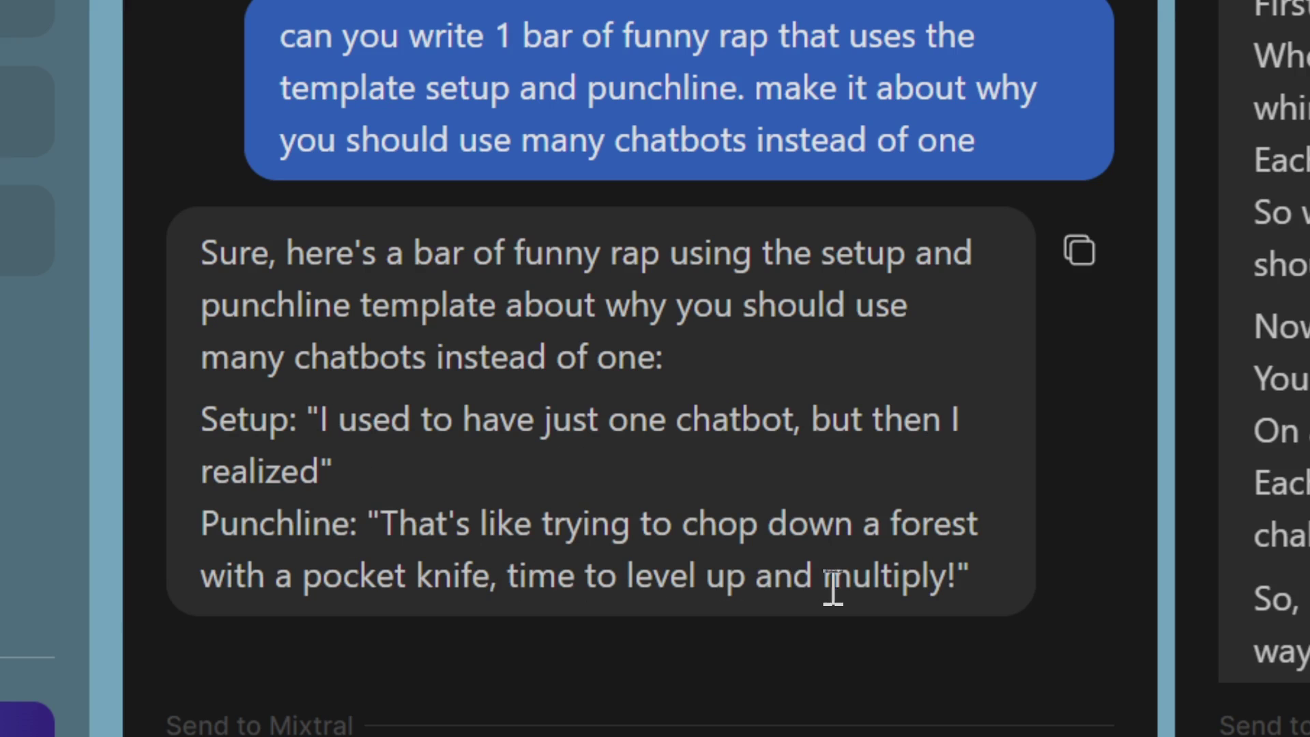
double_click(259, 471)
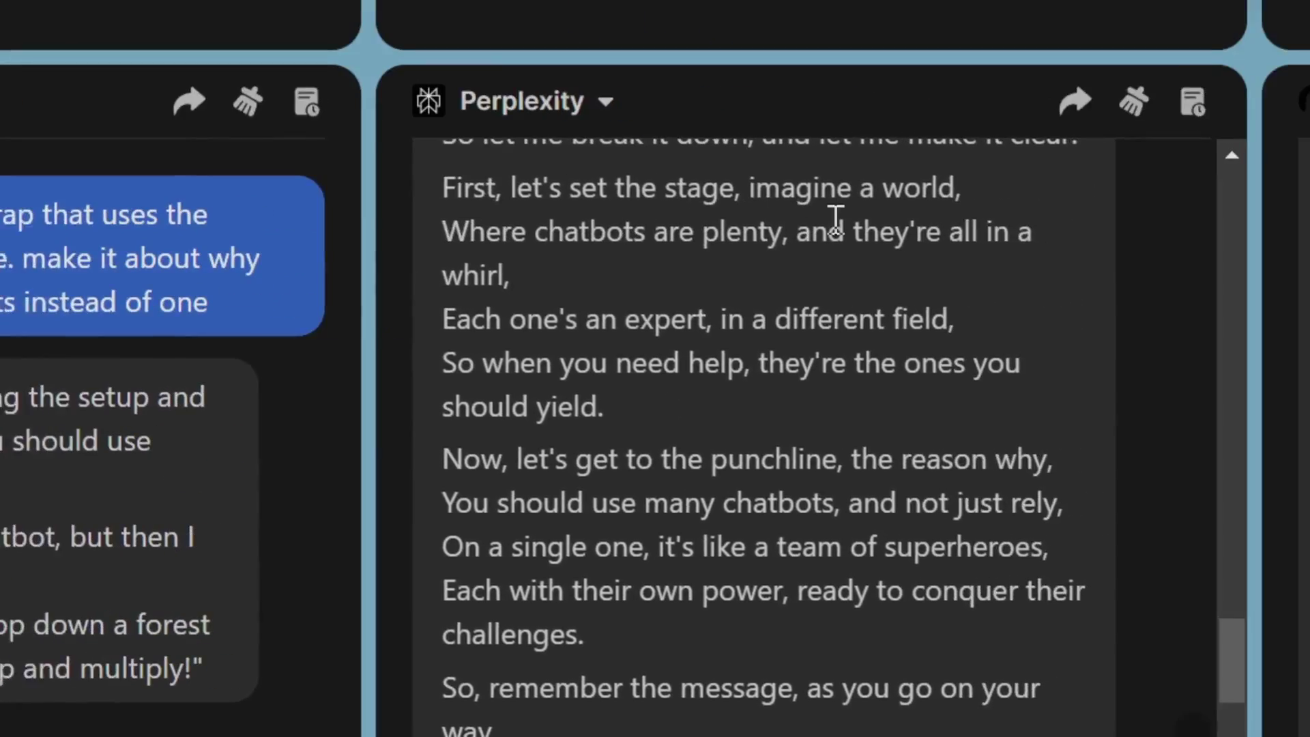
scroll(867, 614, down, 3)
scroll(812, 587, up, 10)
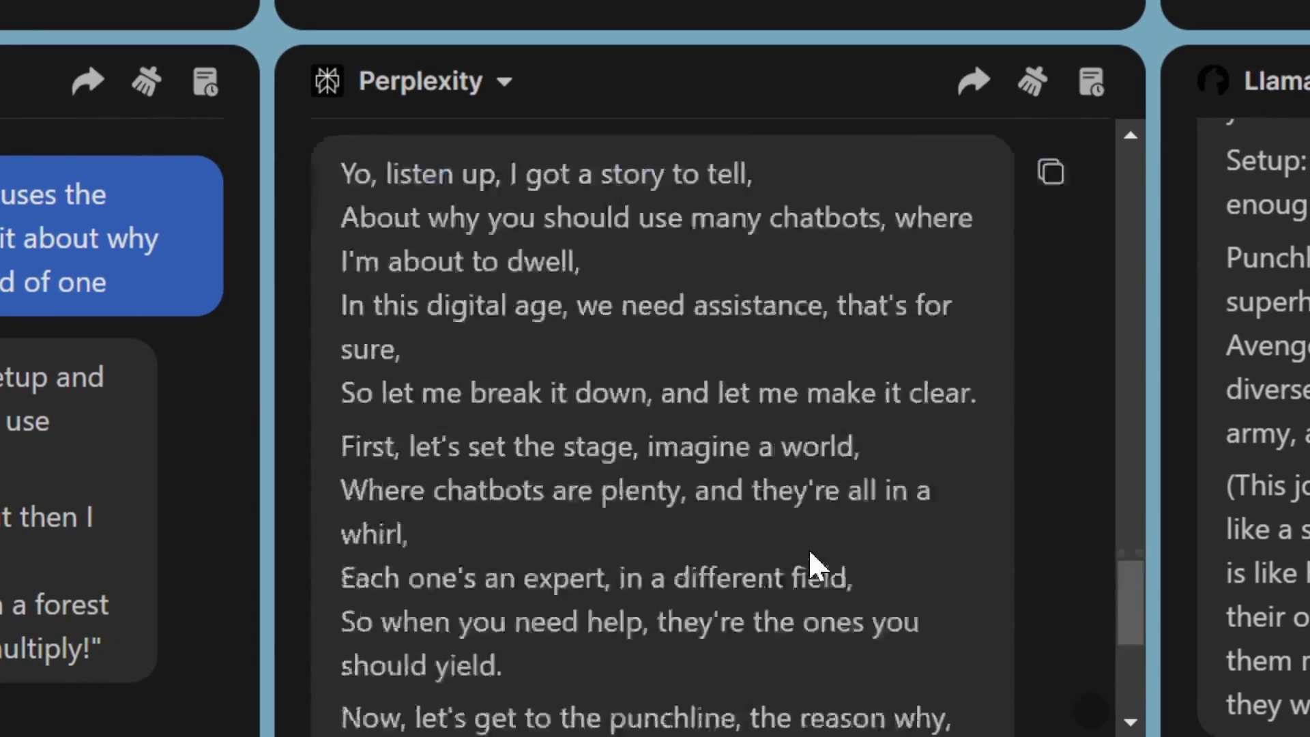
scroll(751, 512, down, 3)
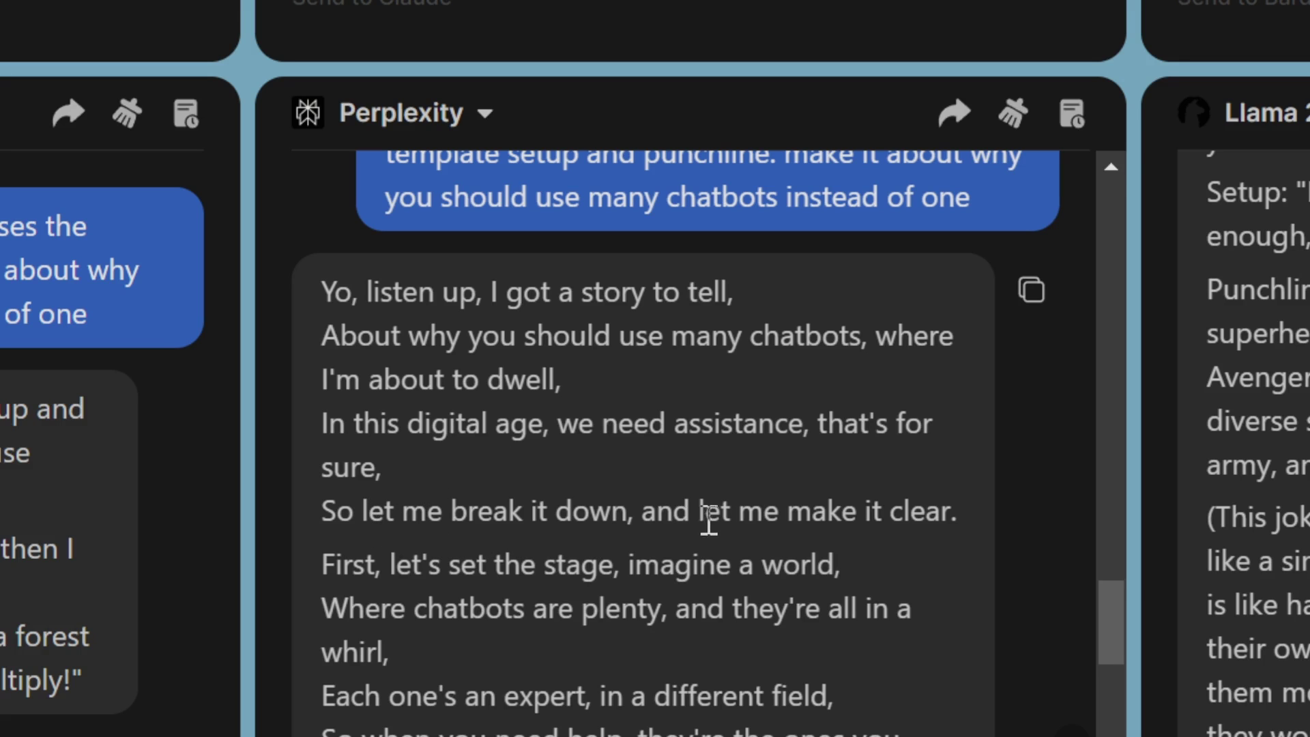
double_click(938, 522)
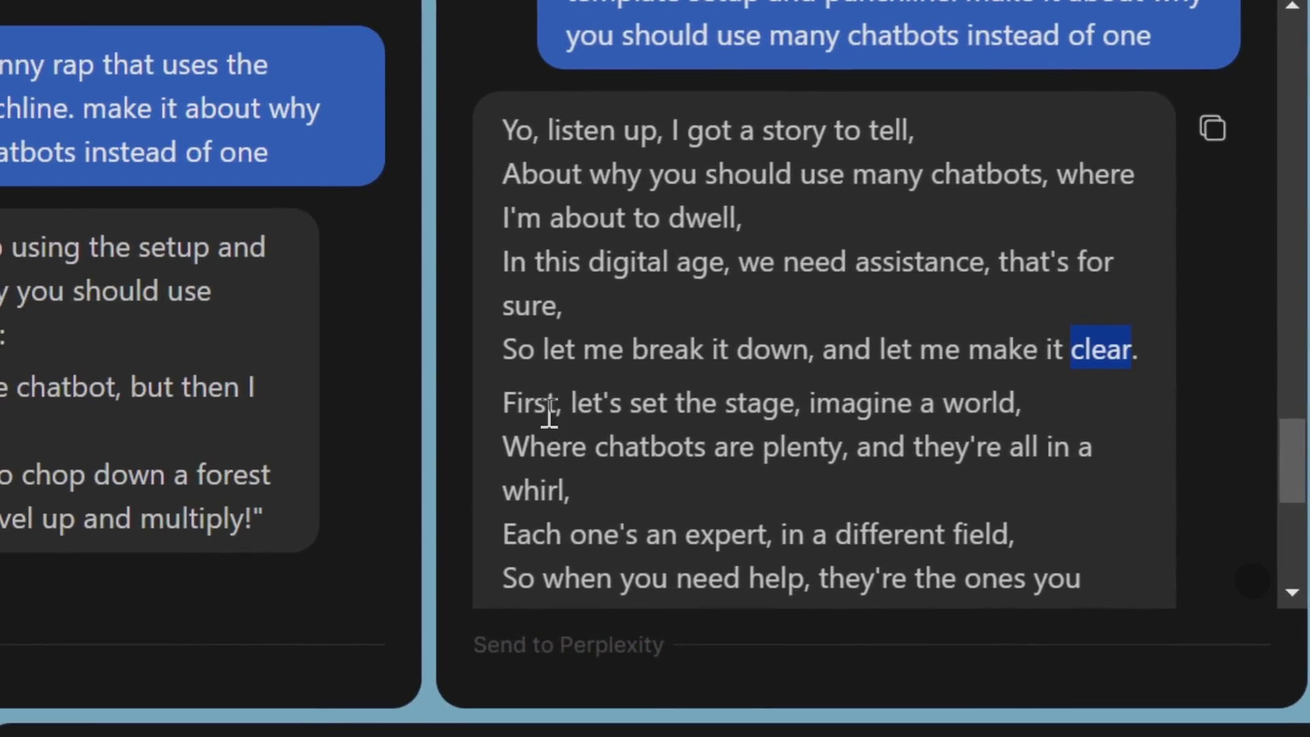
click(412, 565)
drag(593, 403, 814, 402)
scroll(898, 401, down, 3)
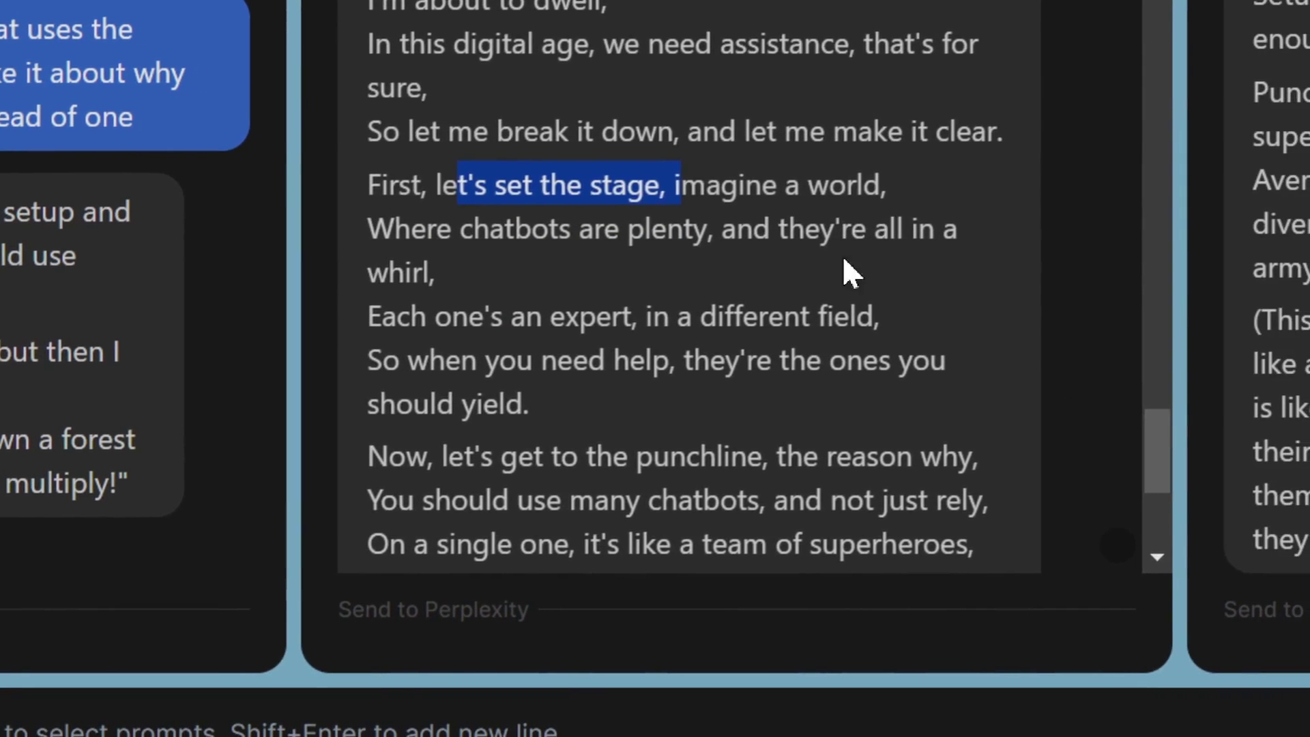
scroll(845, 260, down, 5)
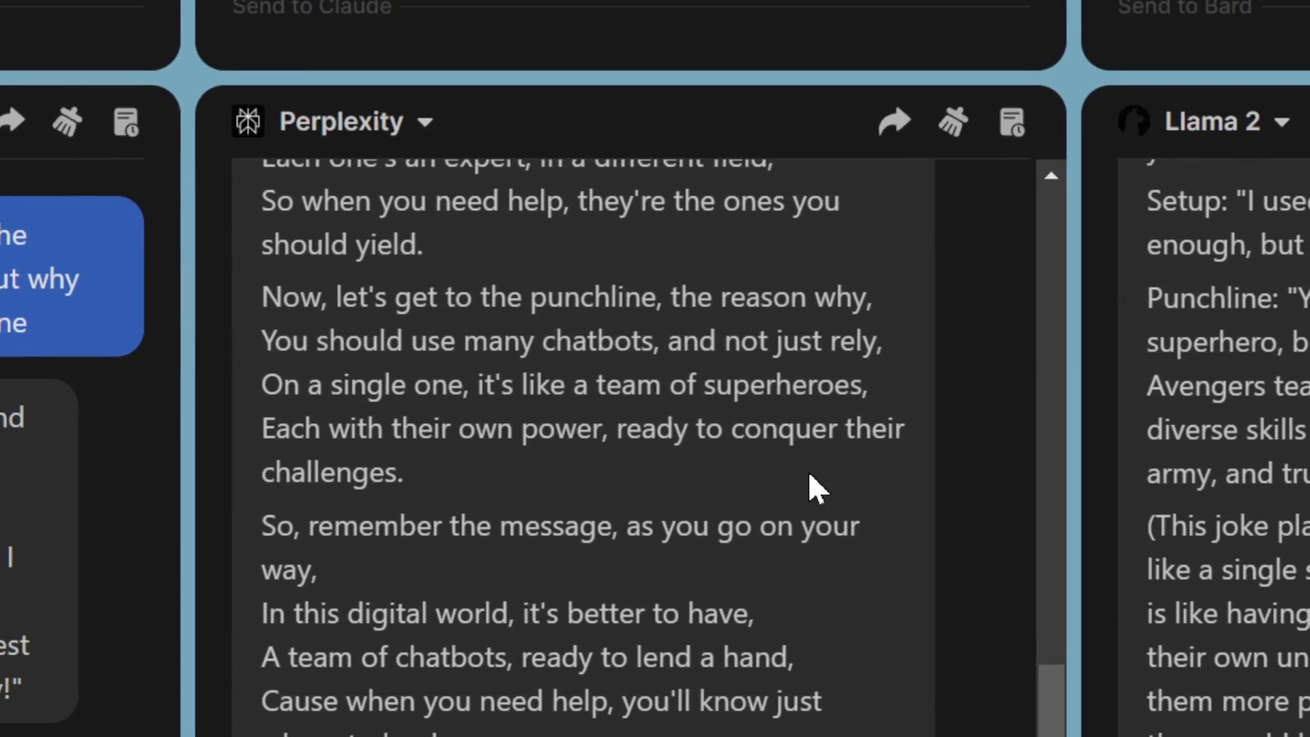
scroll(887, 341, up, 1)
scroll(805, 461, up, 8)
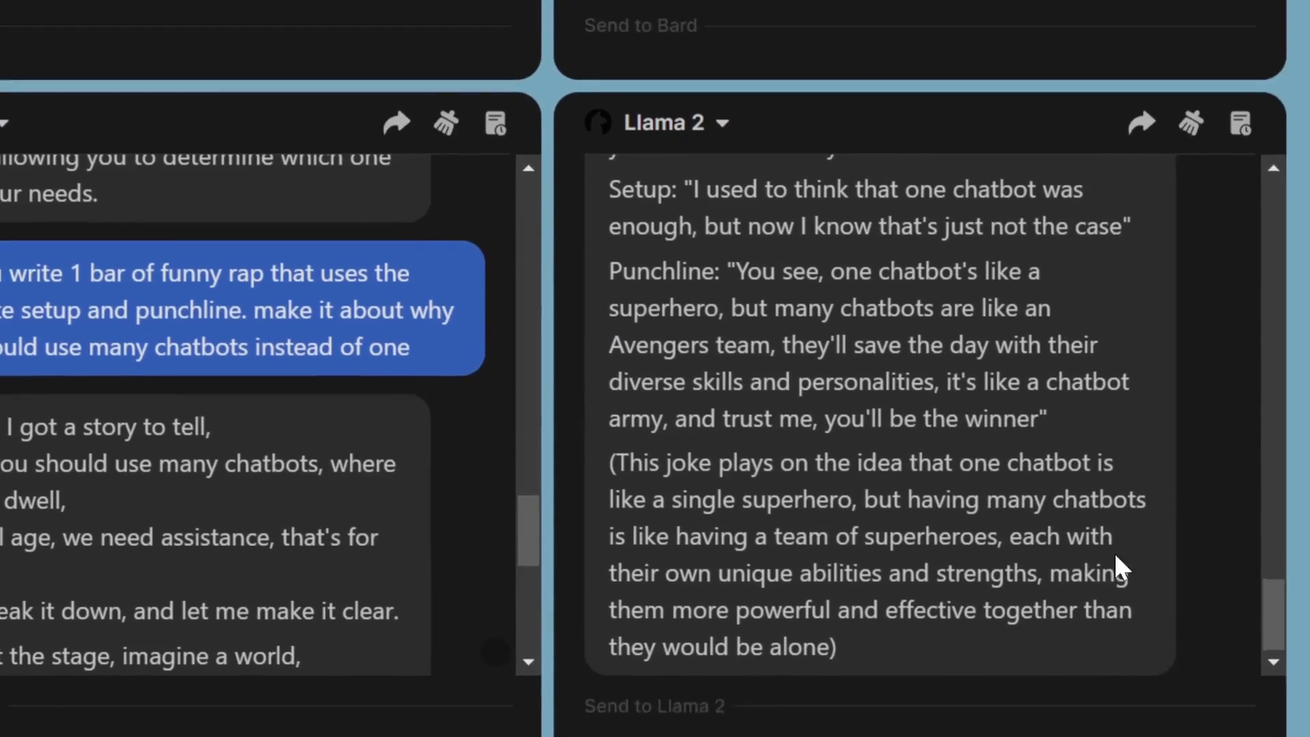
scroll(1201, 546, up, 5)
scroll(955, 423, down, 4)
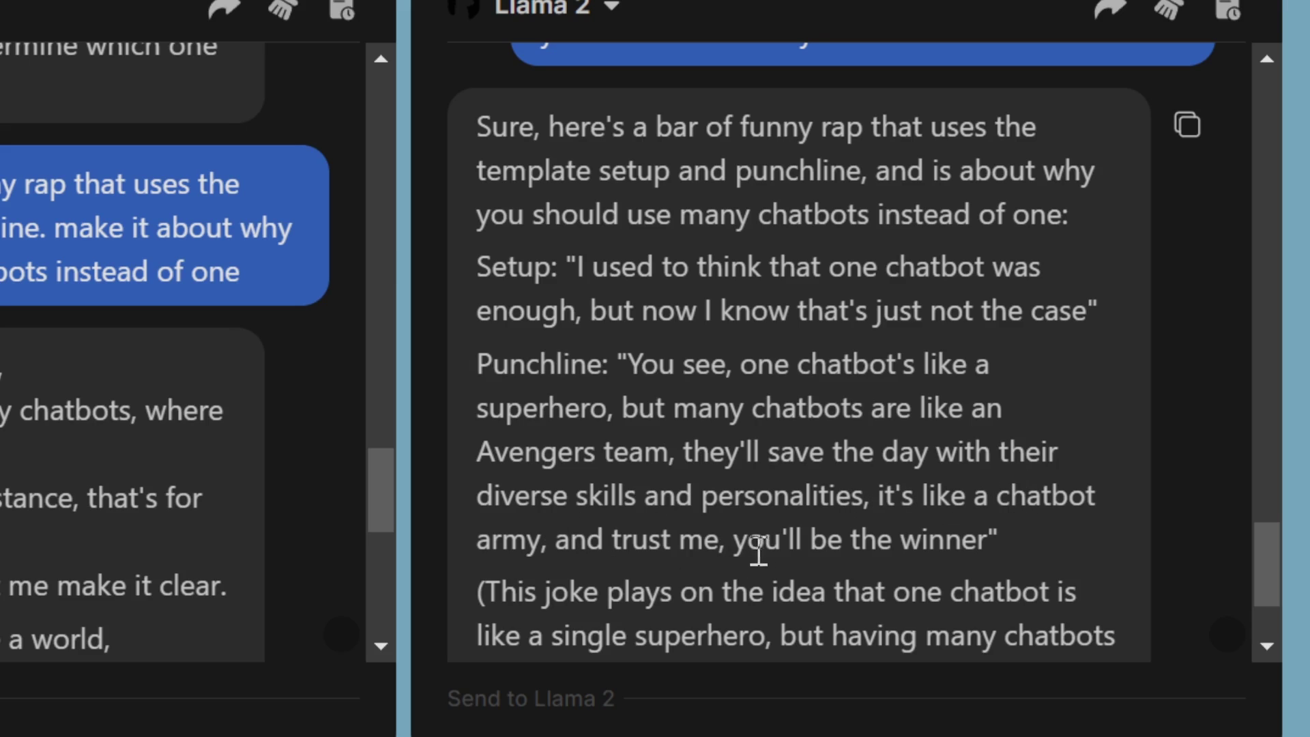
drag(1005, 546, 733, 539)
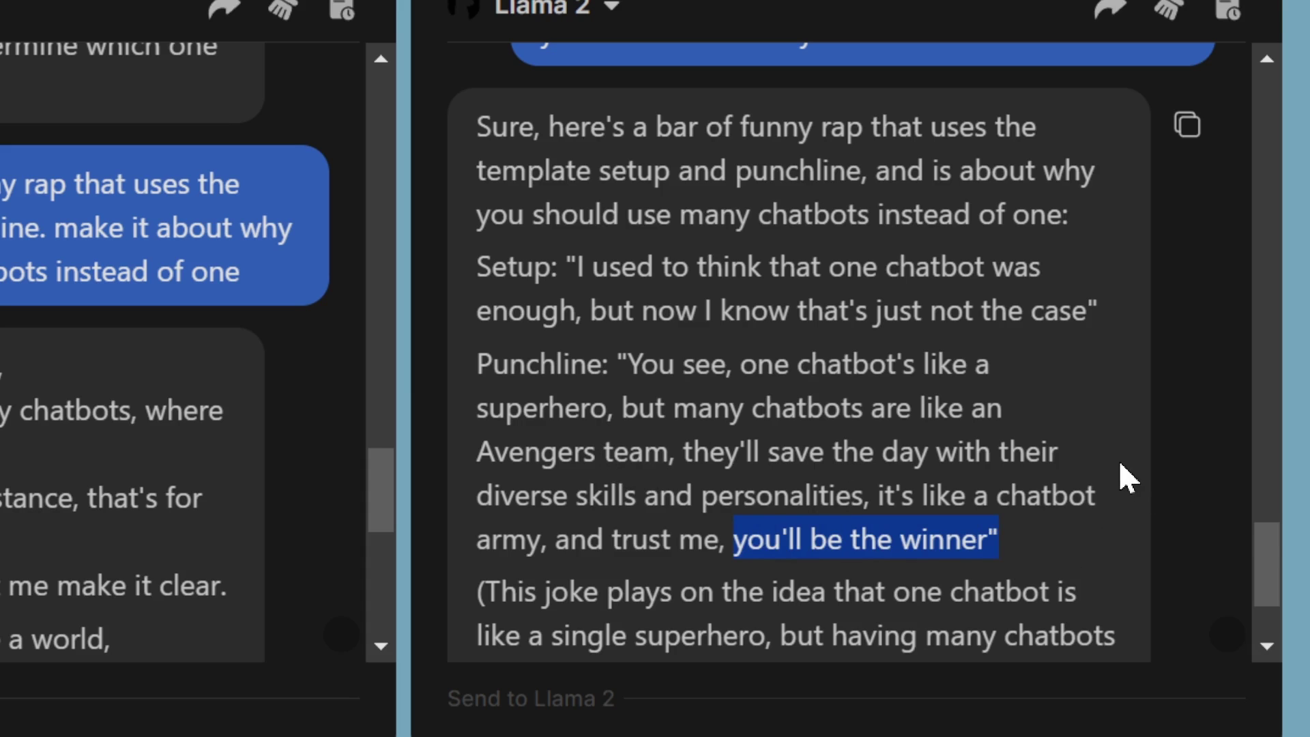
click(776, 413)
scroll(776, 413, down, 3)
drag(542, 413, 741, 440)
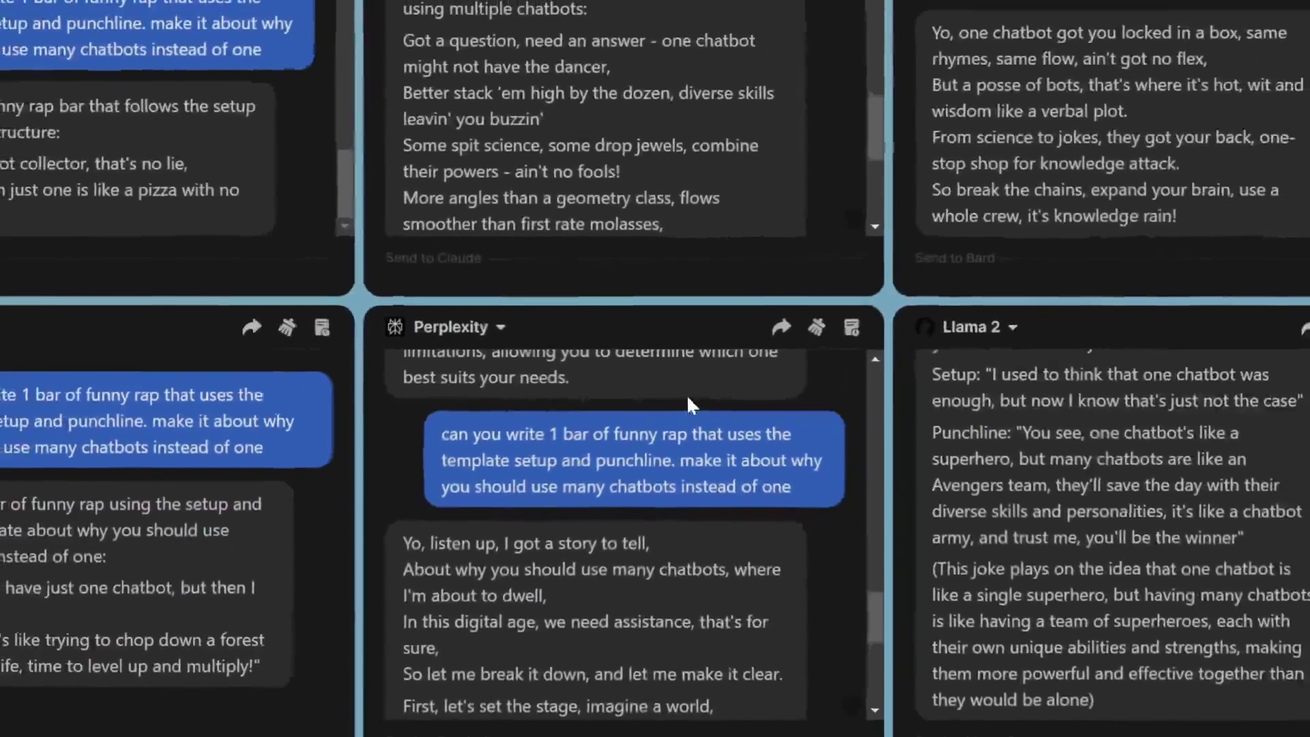
Change the Llama 2 panel's chatbot to Gemini Pro.
scroll(955, 444, up, 3)
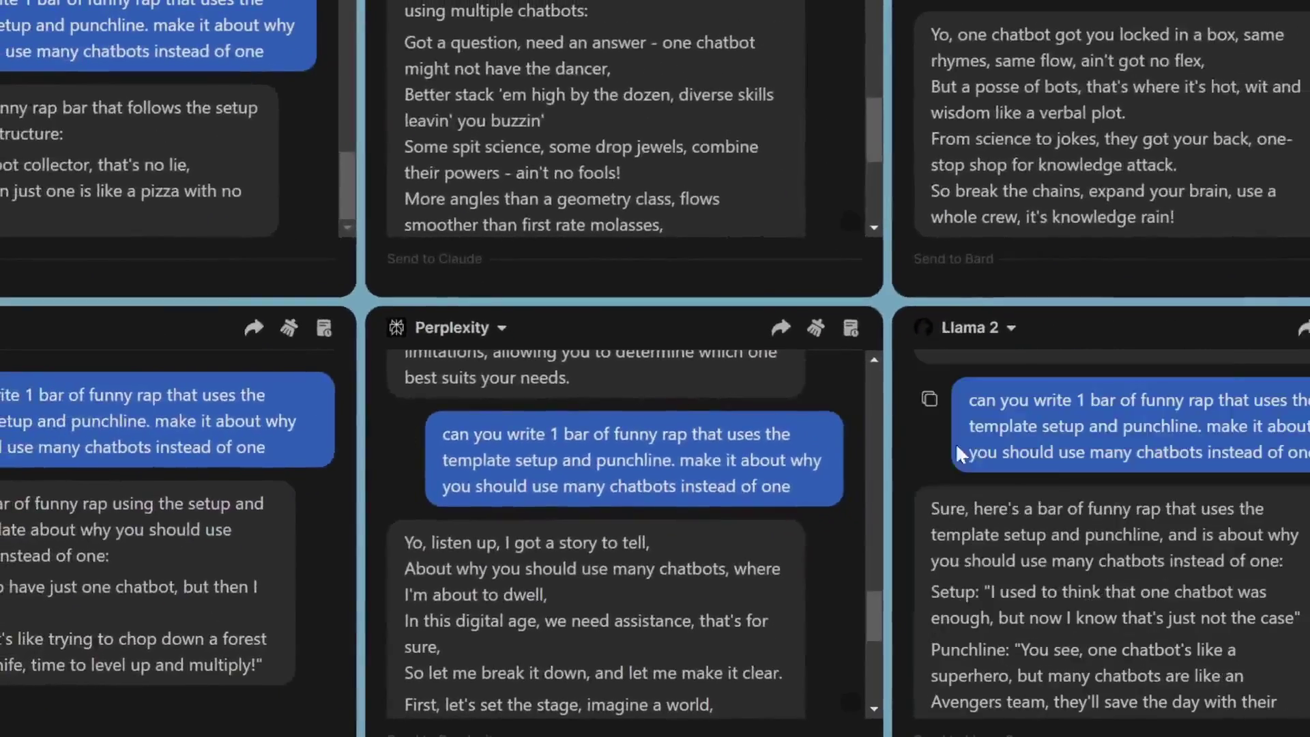
click(1013, 327)
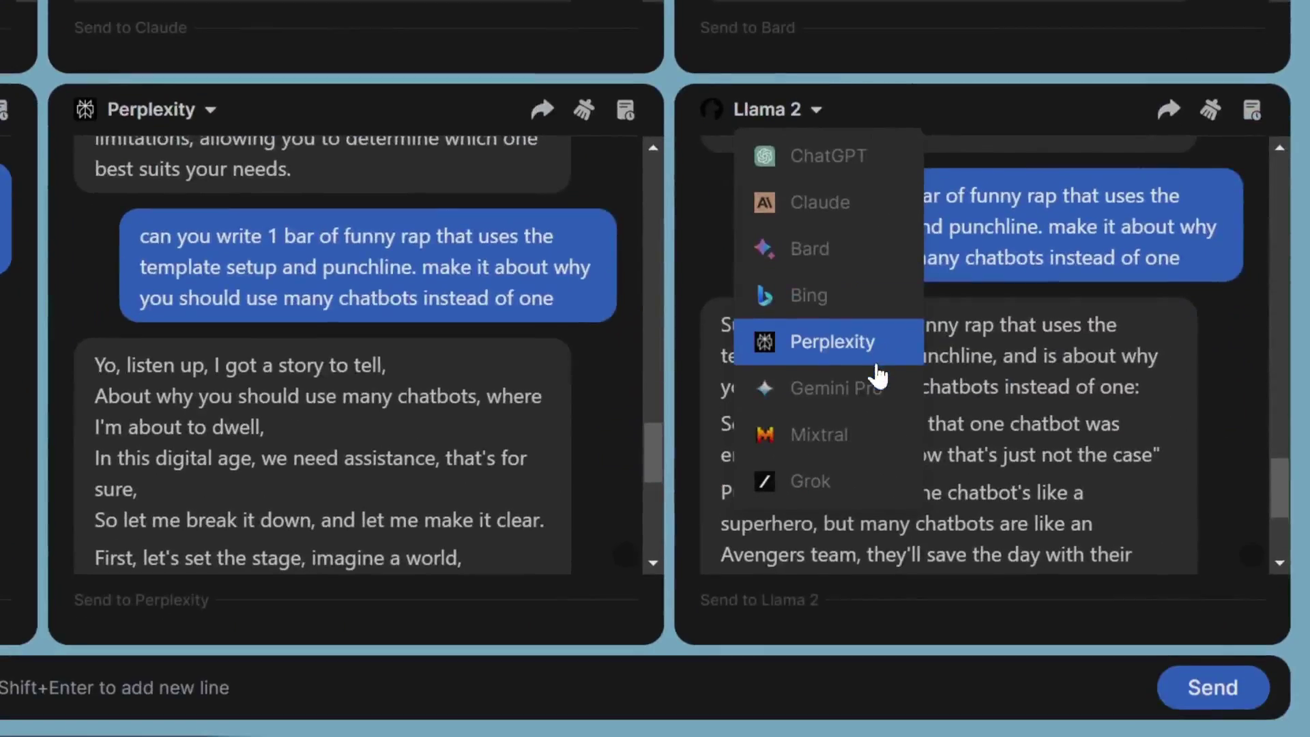
click(834, 403)
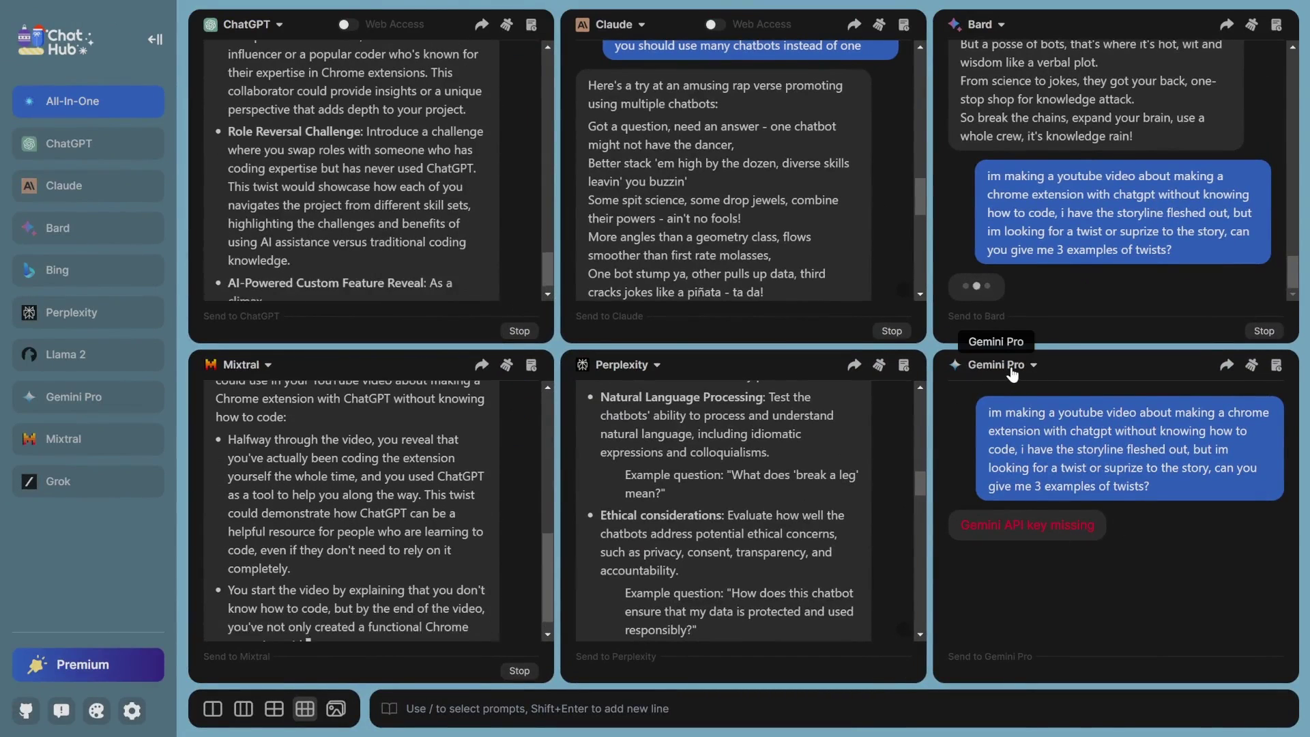
In Settings, obtain a Gemini API key via 'how to create key' and save it under Gemini Pro.
click(132, 710)
scroll(260, 553, down, 1)
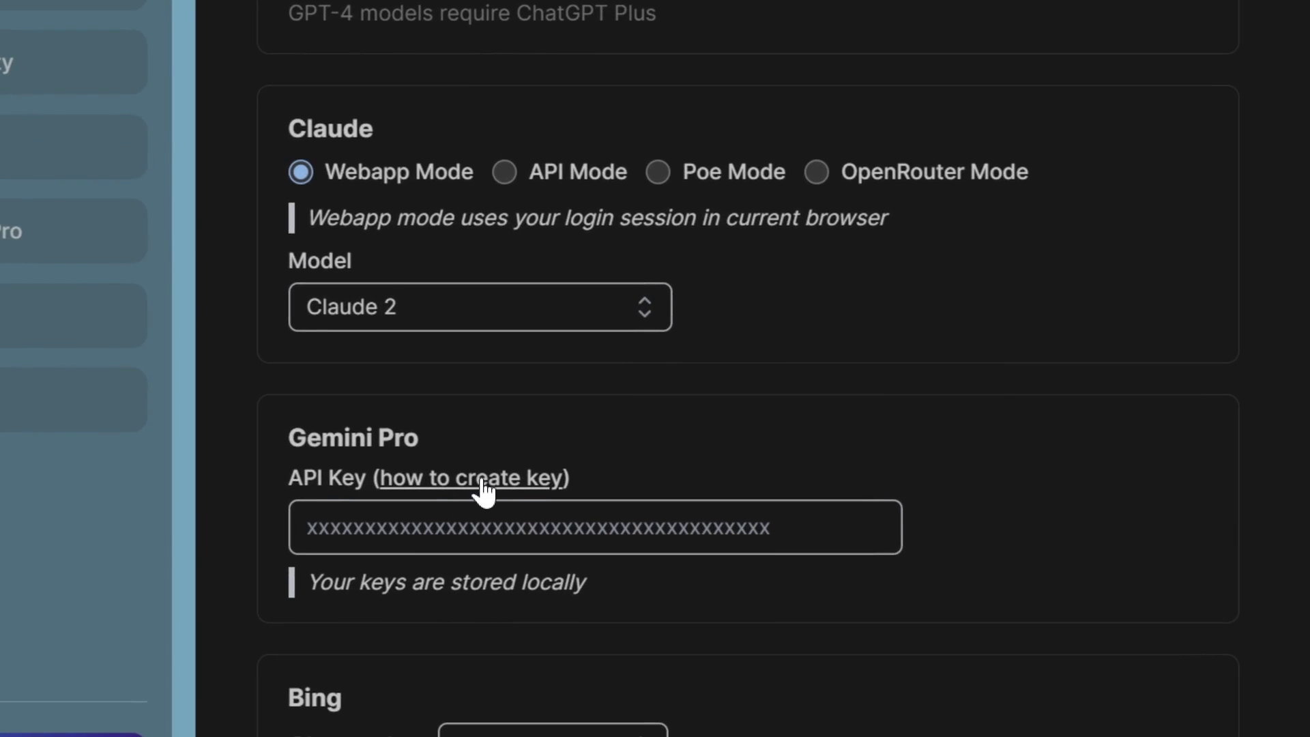
click(486, 480)
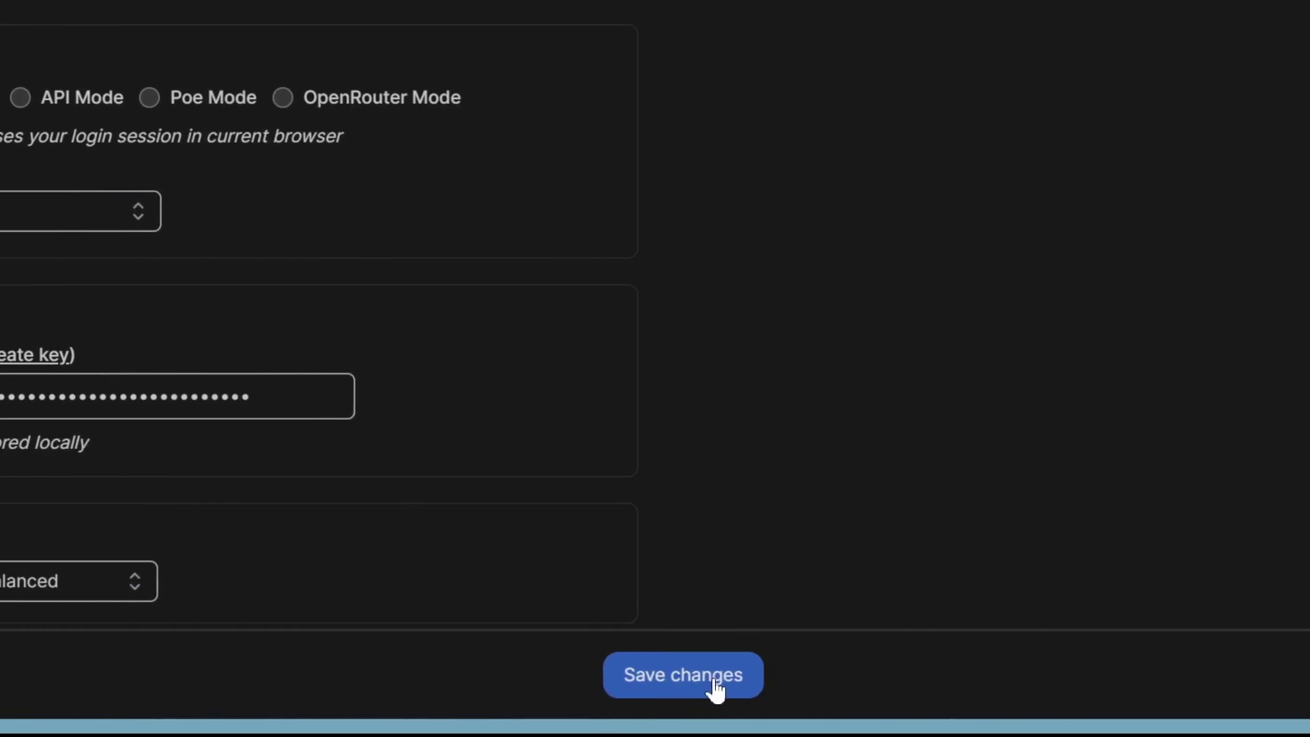
click(1057, 720)
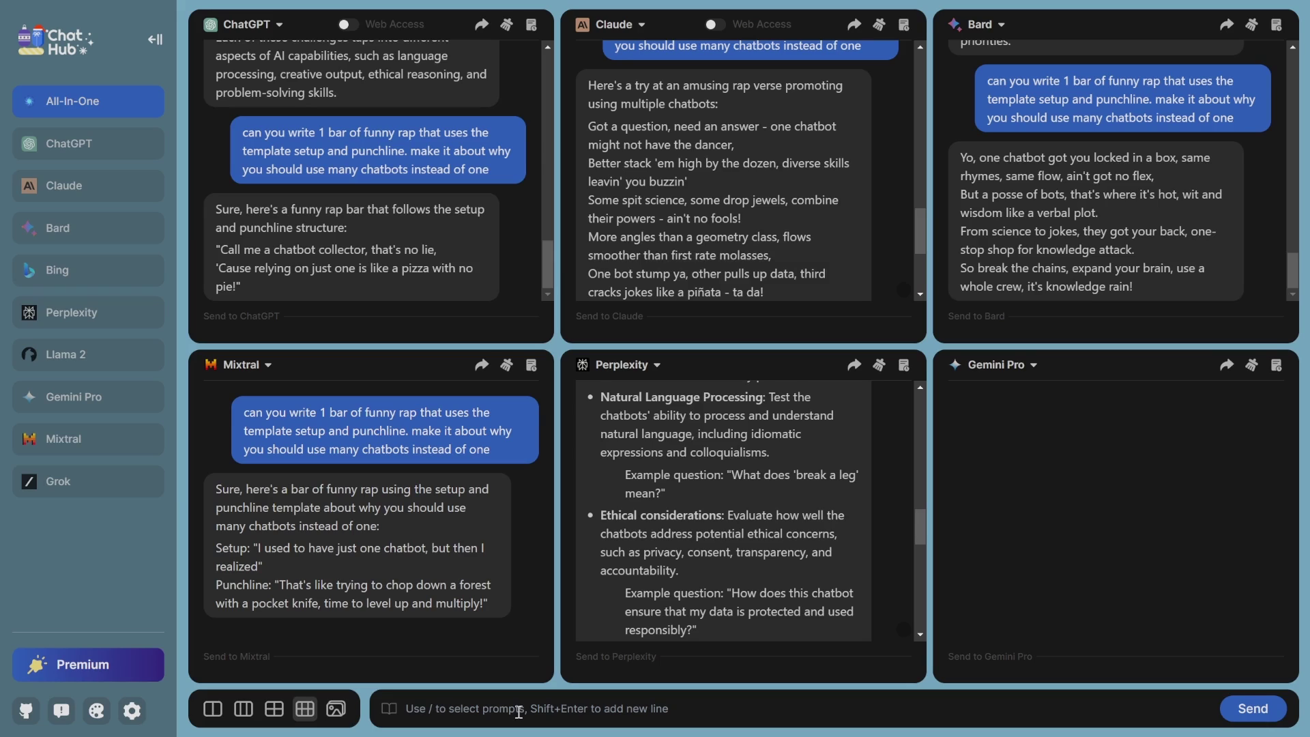
Paste and send the request for three plot-twist ideas for the ChatGPT Chrome-extension YouTube video.
key(ctrl+v)
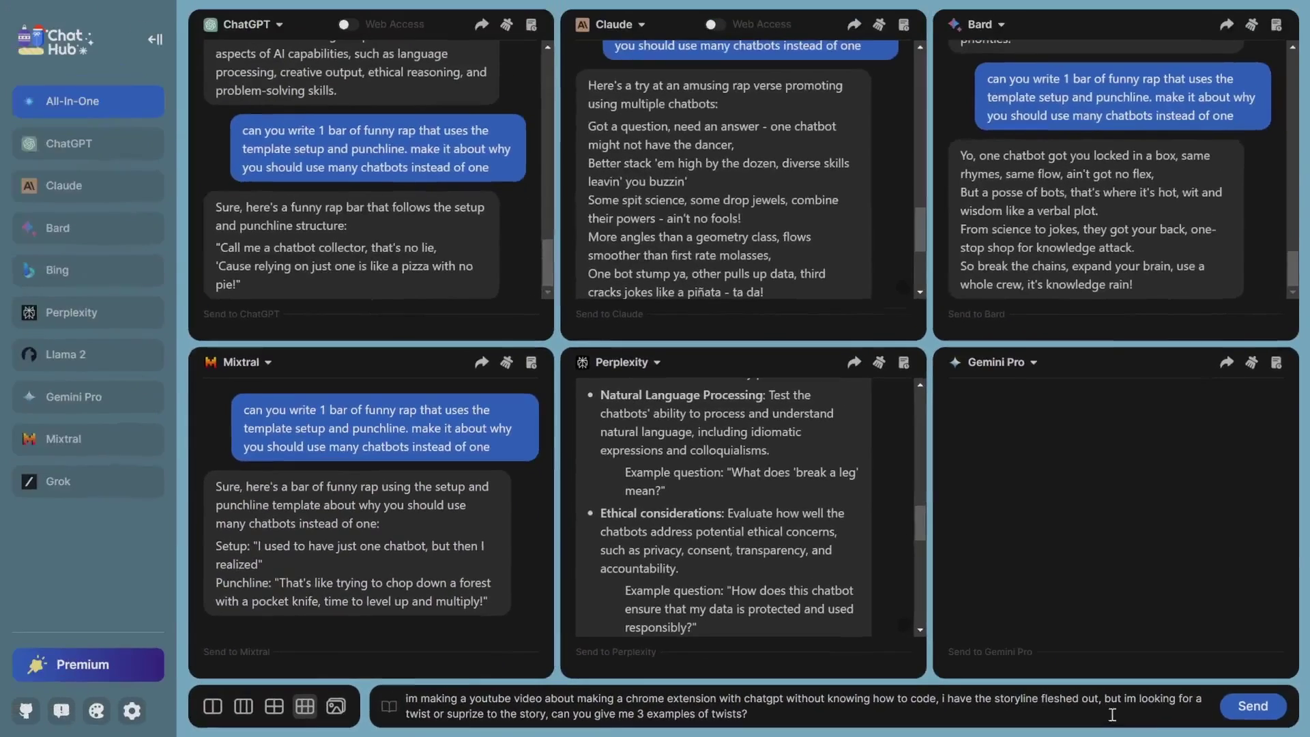
click(1254, 713)
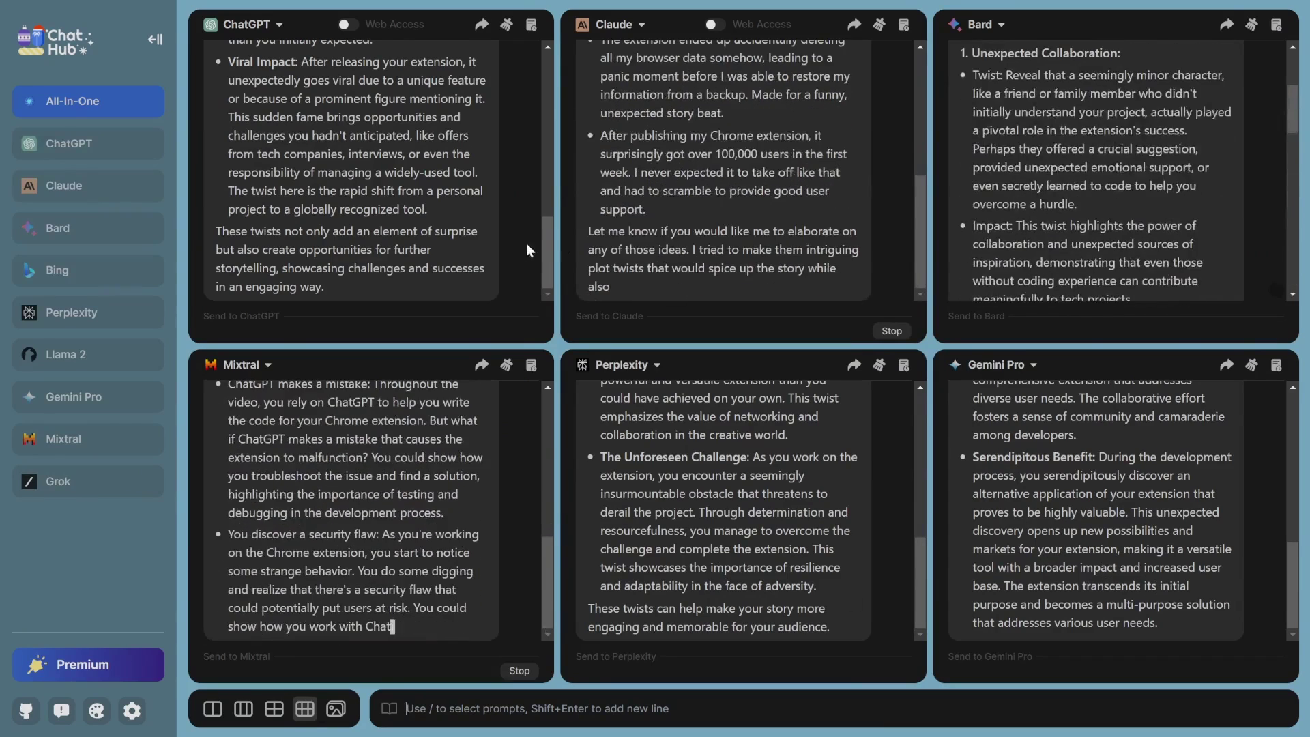
scroll(491, 273, up, 2)
scroll(491, 273, up, 2)
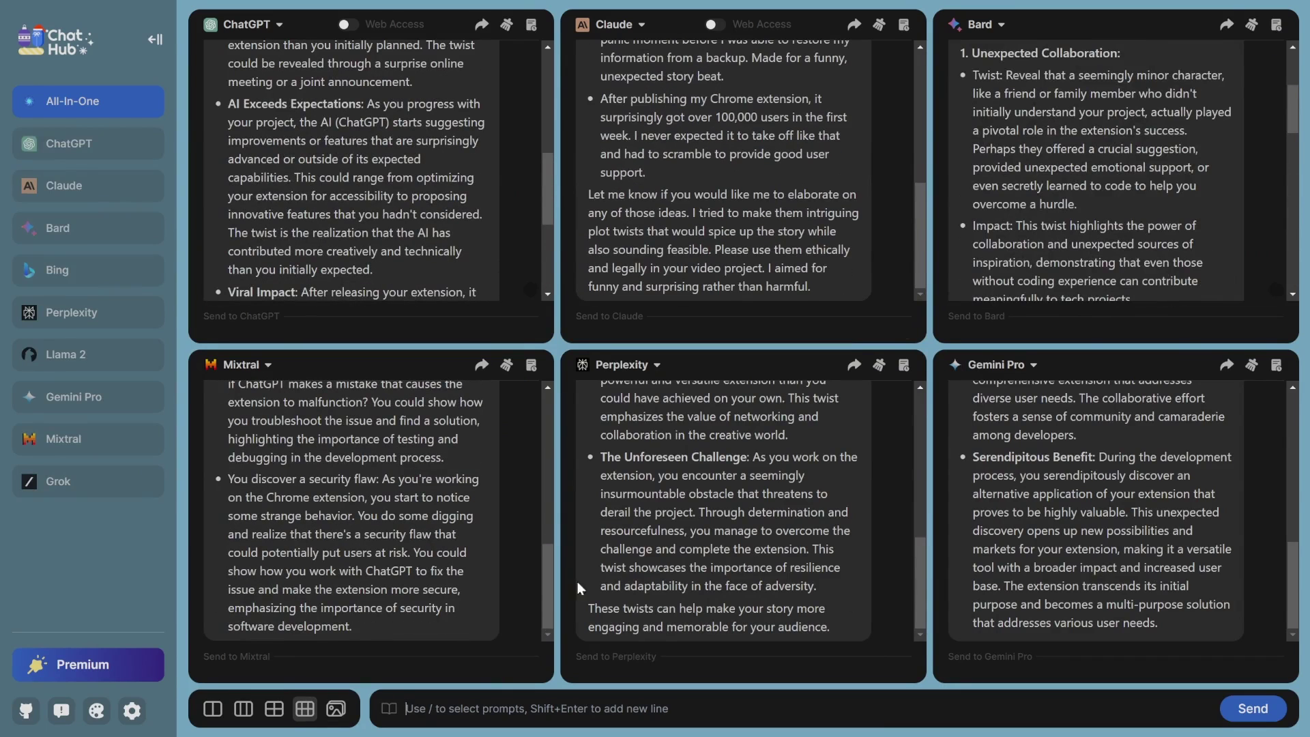
scroll(440, 577, up, 4)
scroll(440, 577, up, 3)
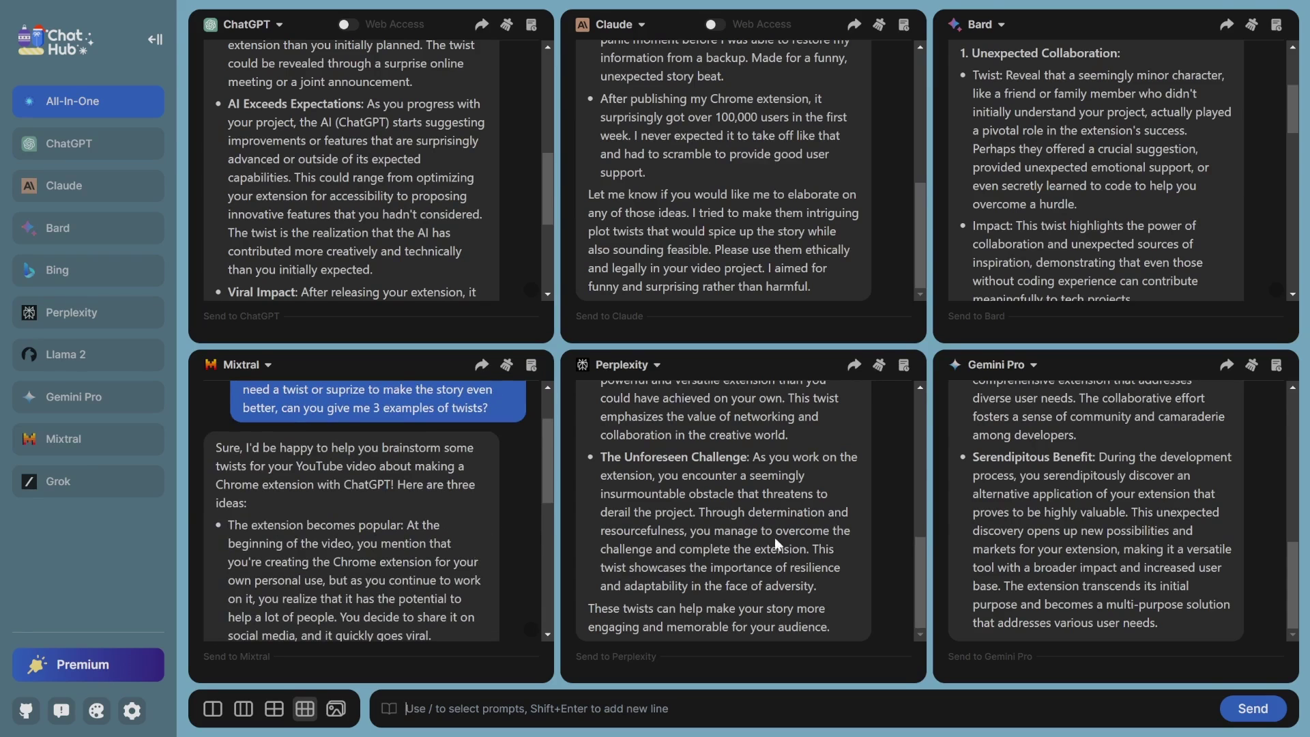
scroll(776, 543, up, 5)
scroll(799, 548, up, 2)
scroll(1106, 512, up, 5)
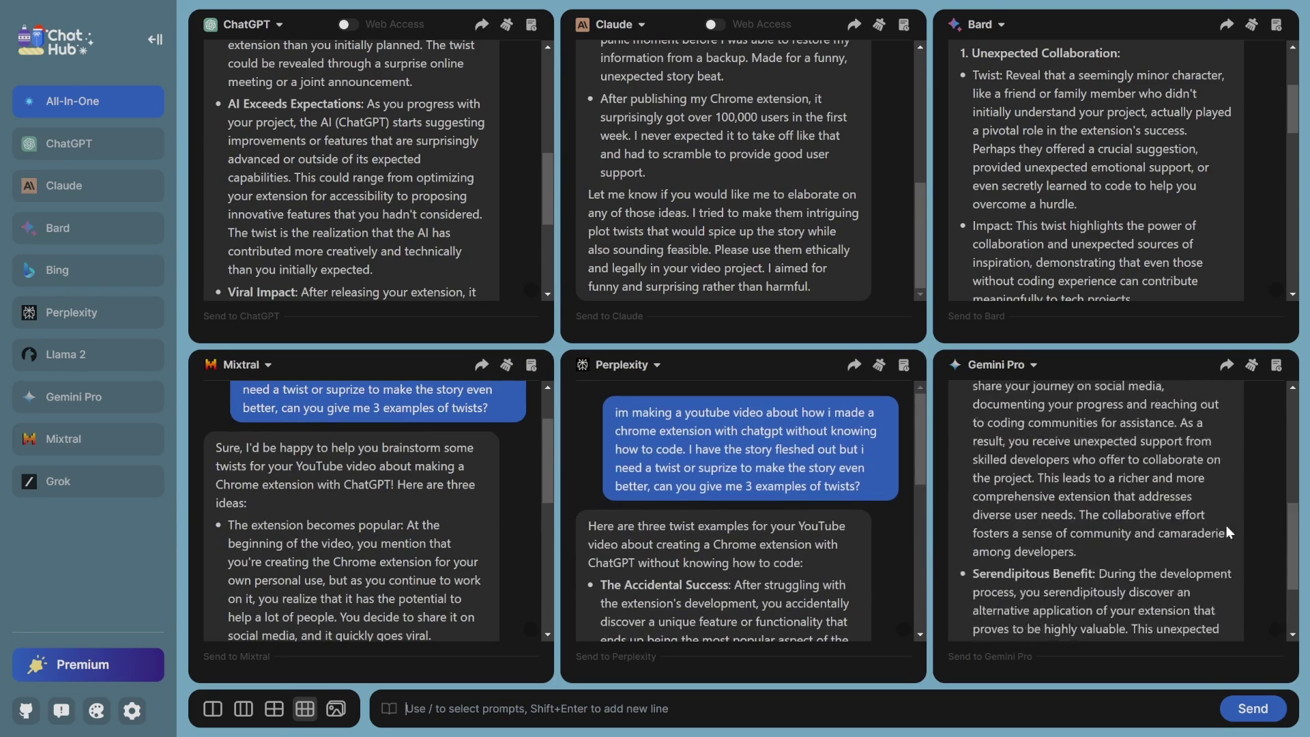
scroll(1111, 251, up, 3)
scroll(737, 205, up, 5)
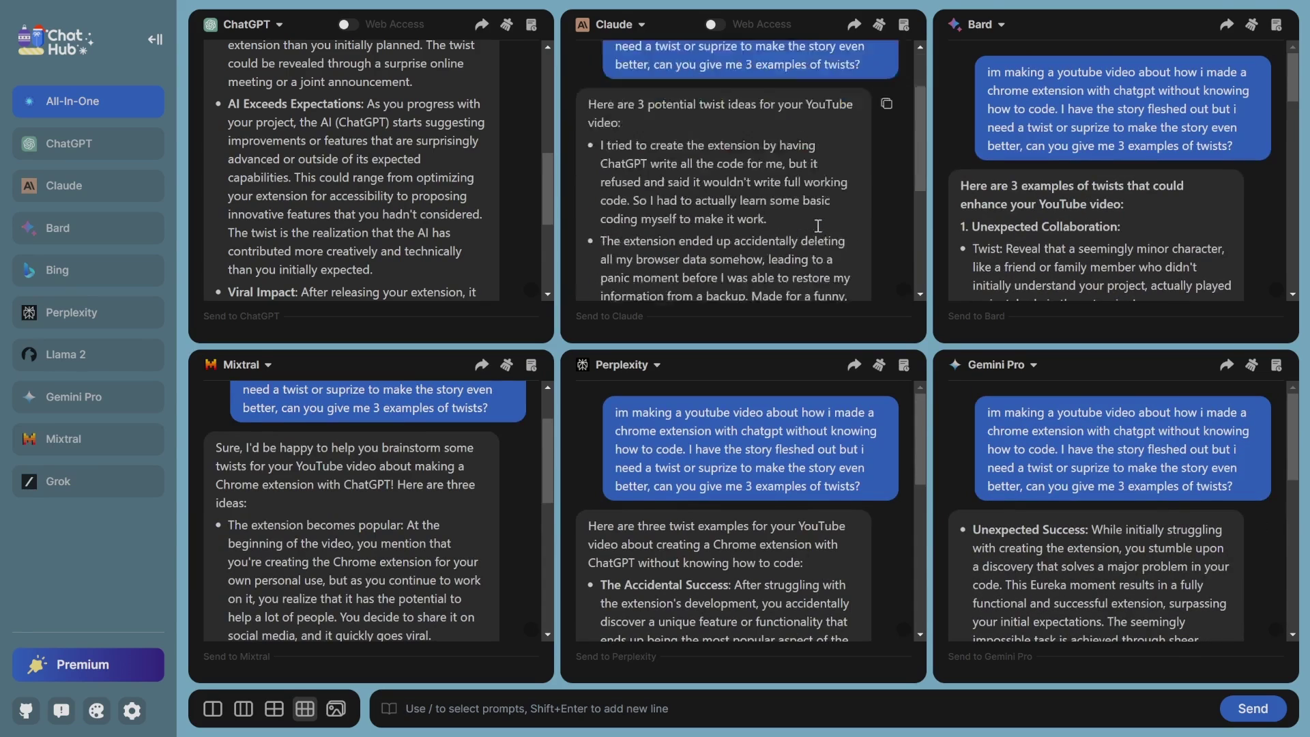
scroll(312, 204, up, 5)
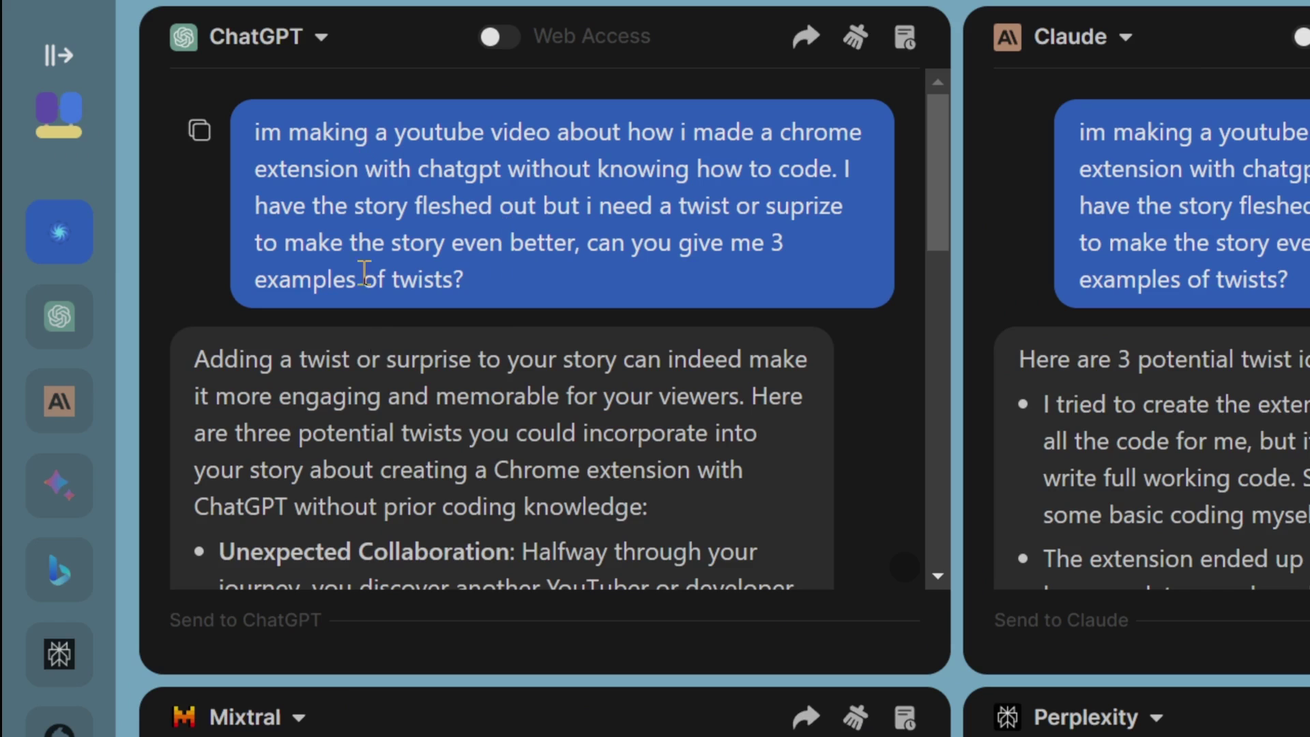
scroll(409, 432, down, 5)
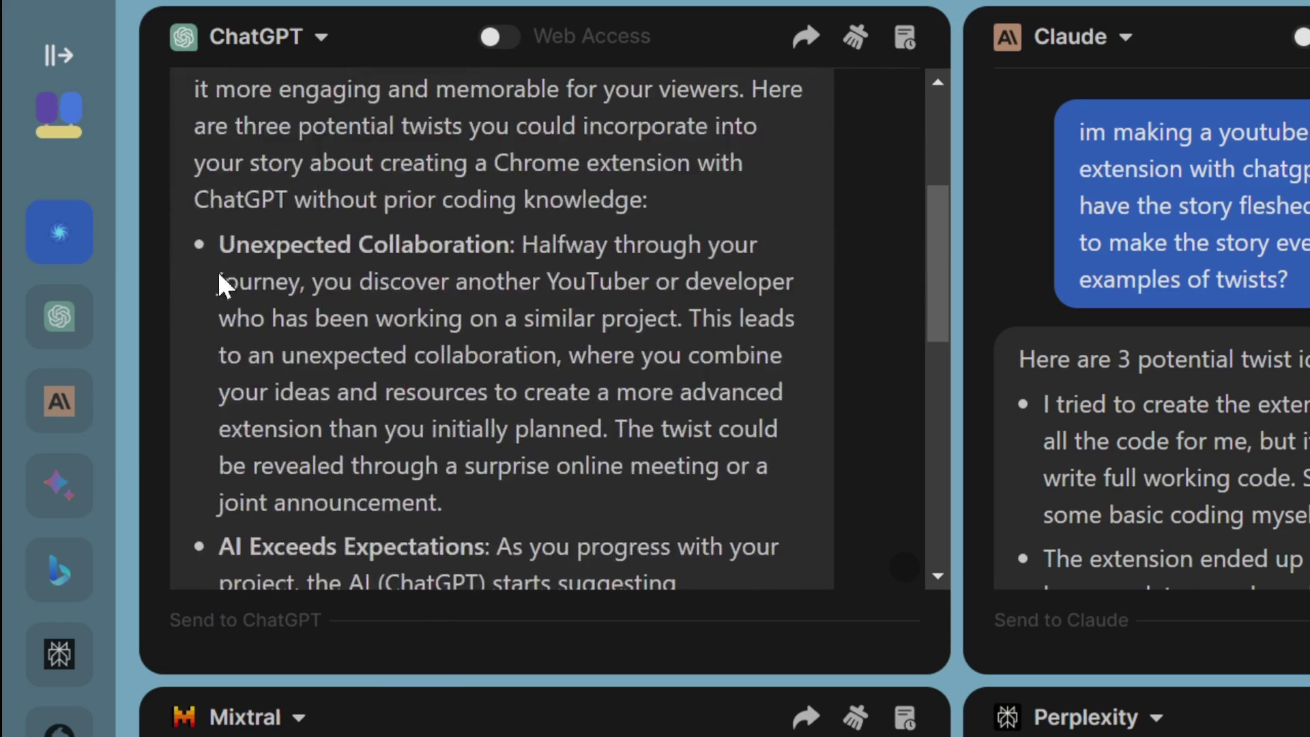
drag(512, 247, 226, 249)
scroll(353, 430, down, 2)
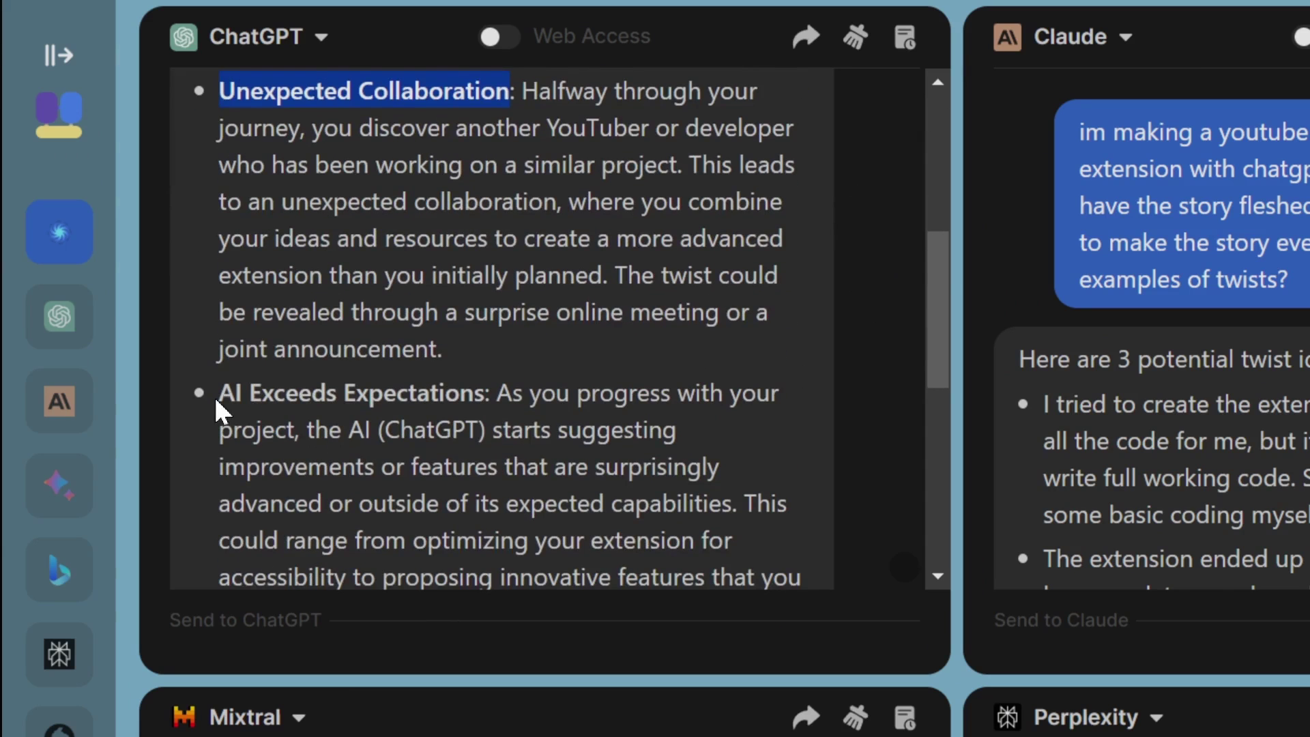
drag(220, 401, 486, 399)
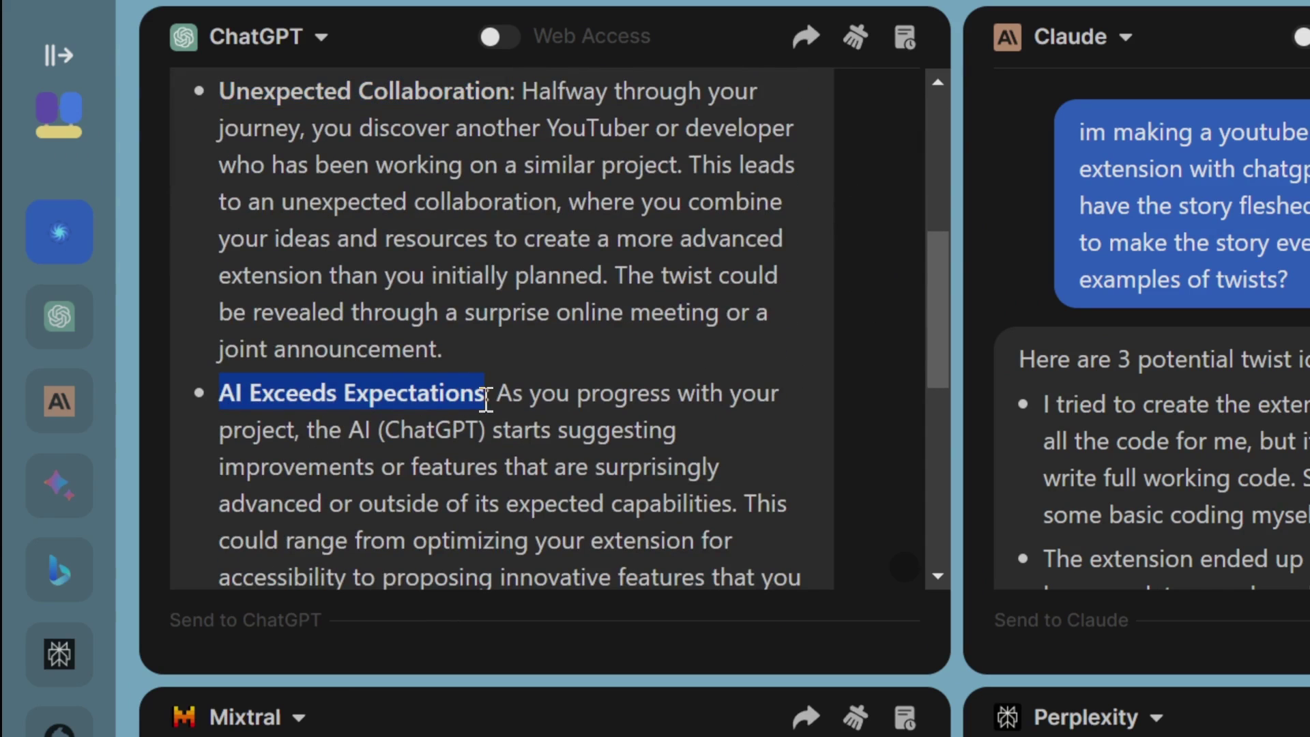
scroll(397, 379, down, 2)
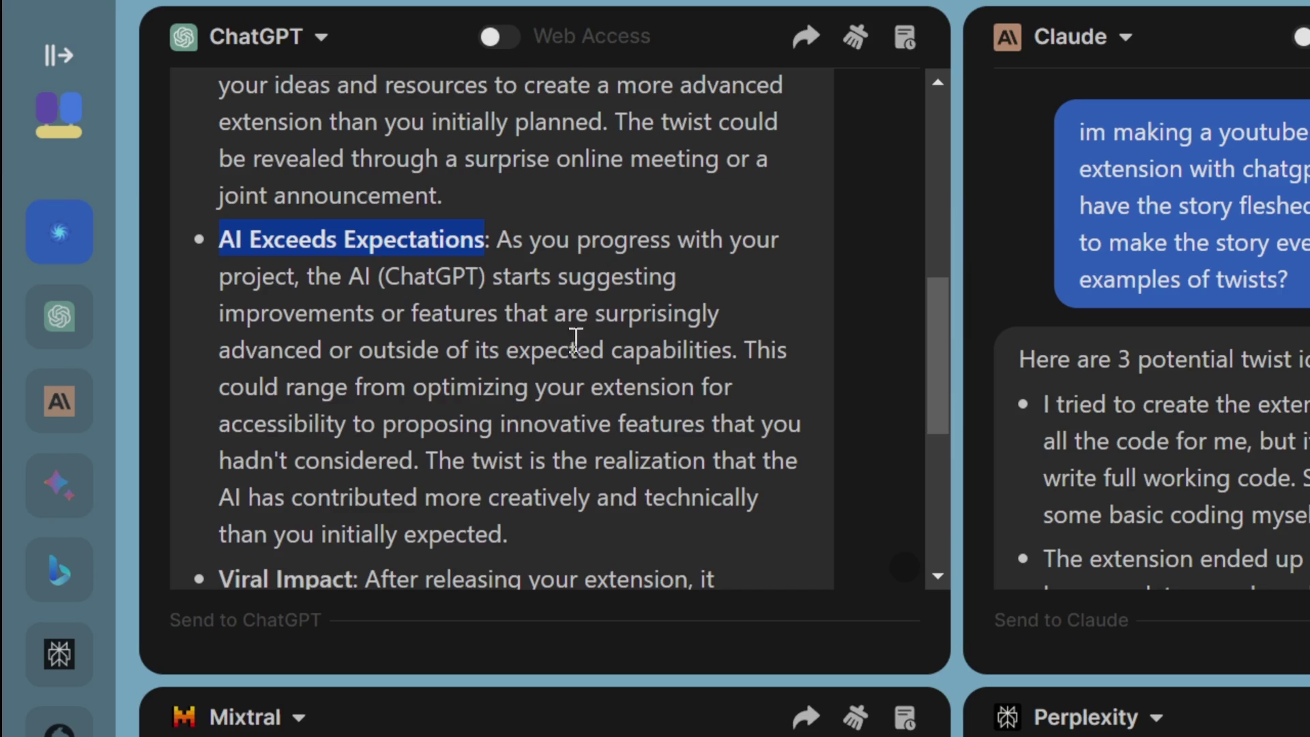
scroll(528, 429, down, 2)
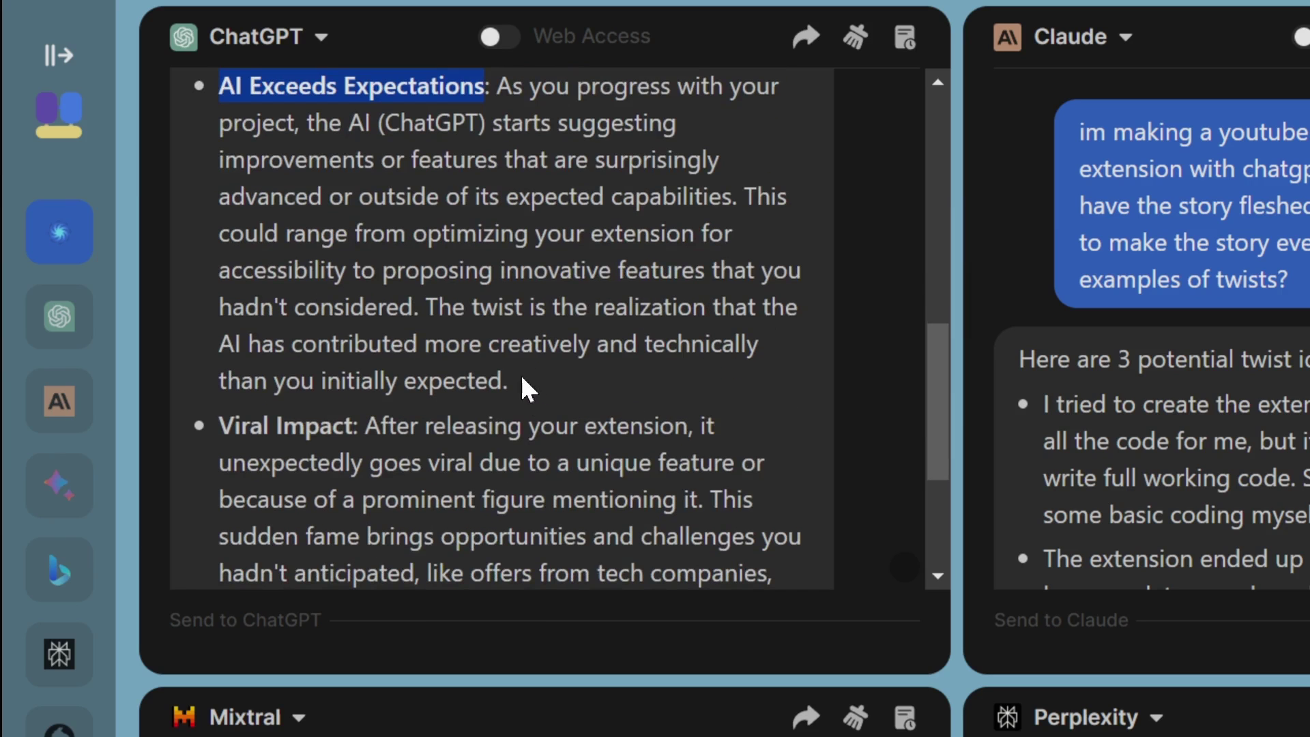
scroll(283, 283, down, 3)
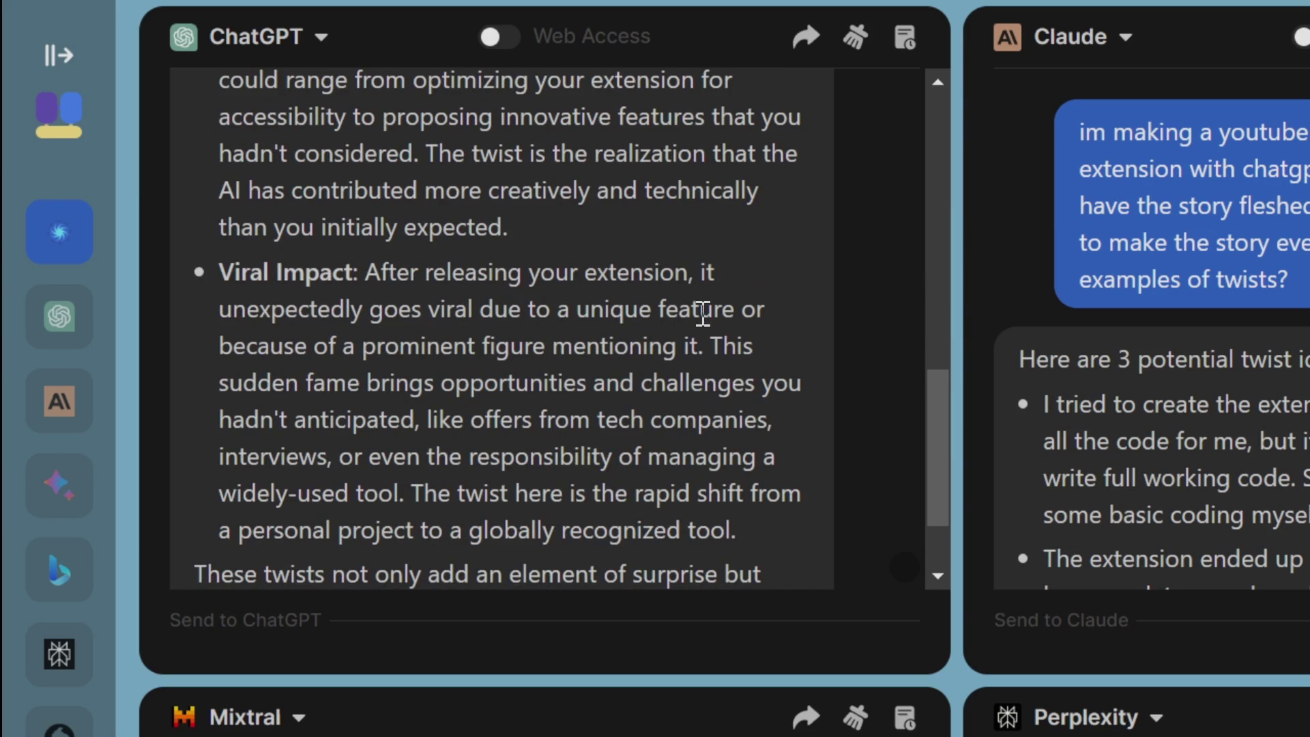
drag(740, 316, 832, 451)
click(831, 451)
scroll(827, 477, down, 2)
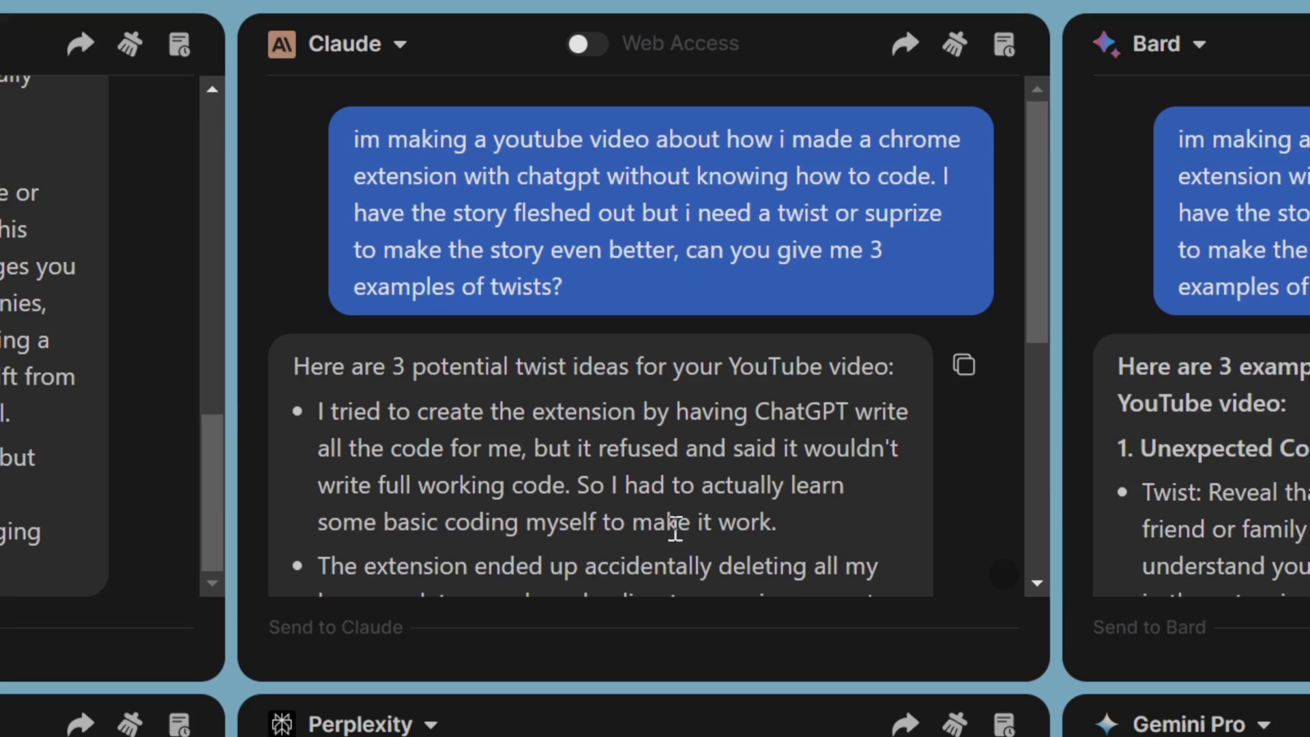
drag(778, 523, 580, 493)
scroll(840, 499, down, 2)
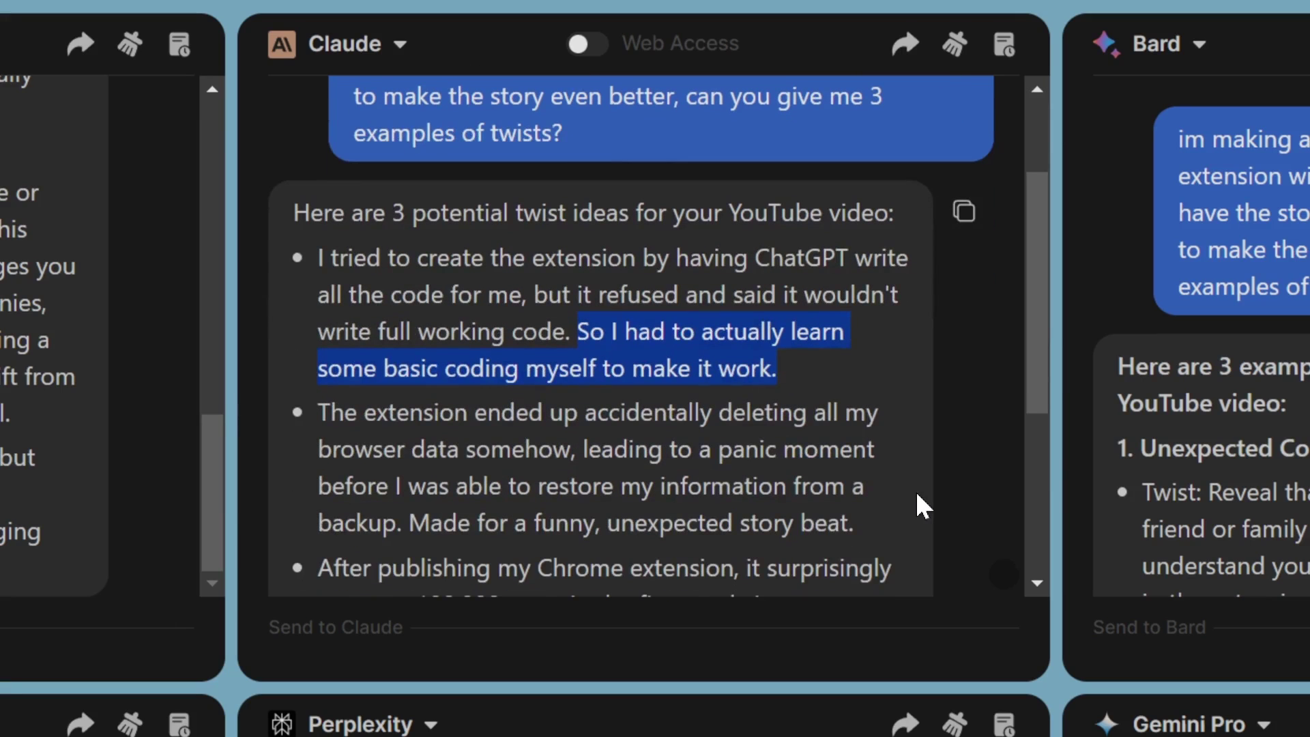
drag(358, 414, 577, 459)
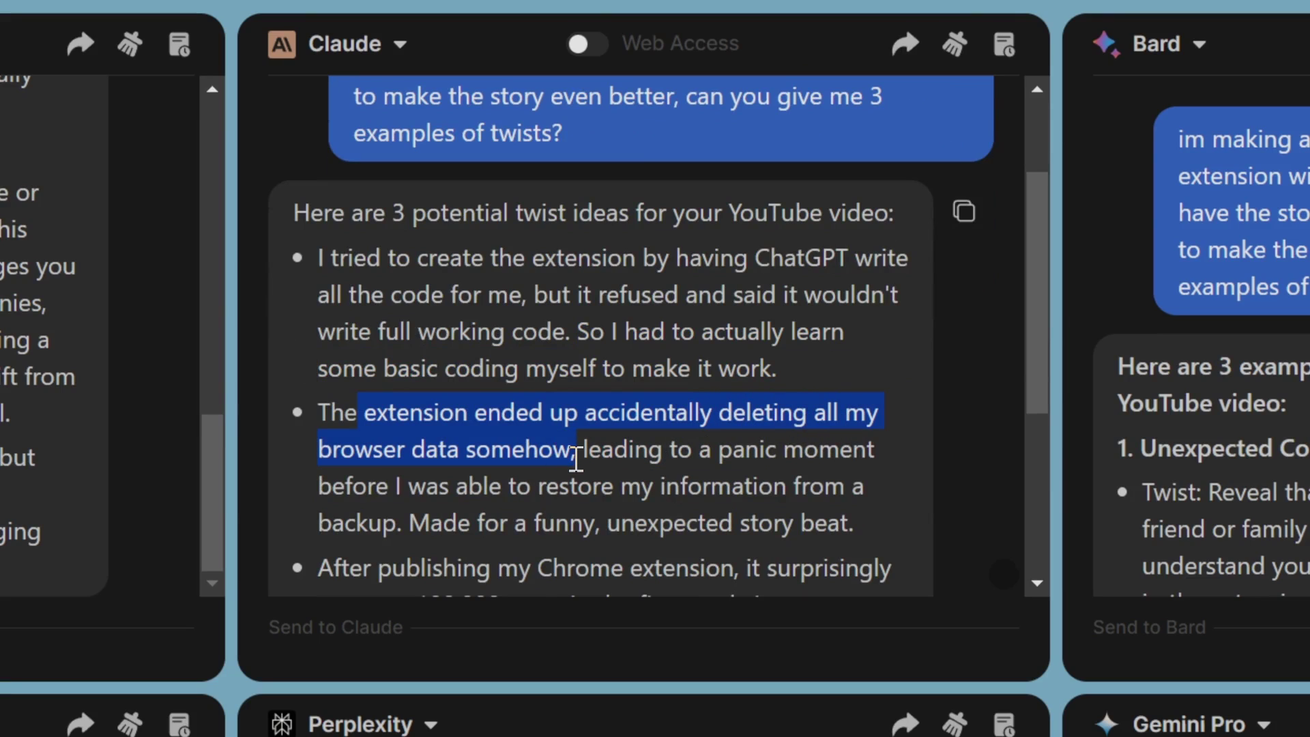
click(931, 501)
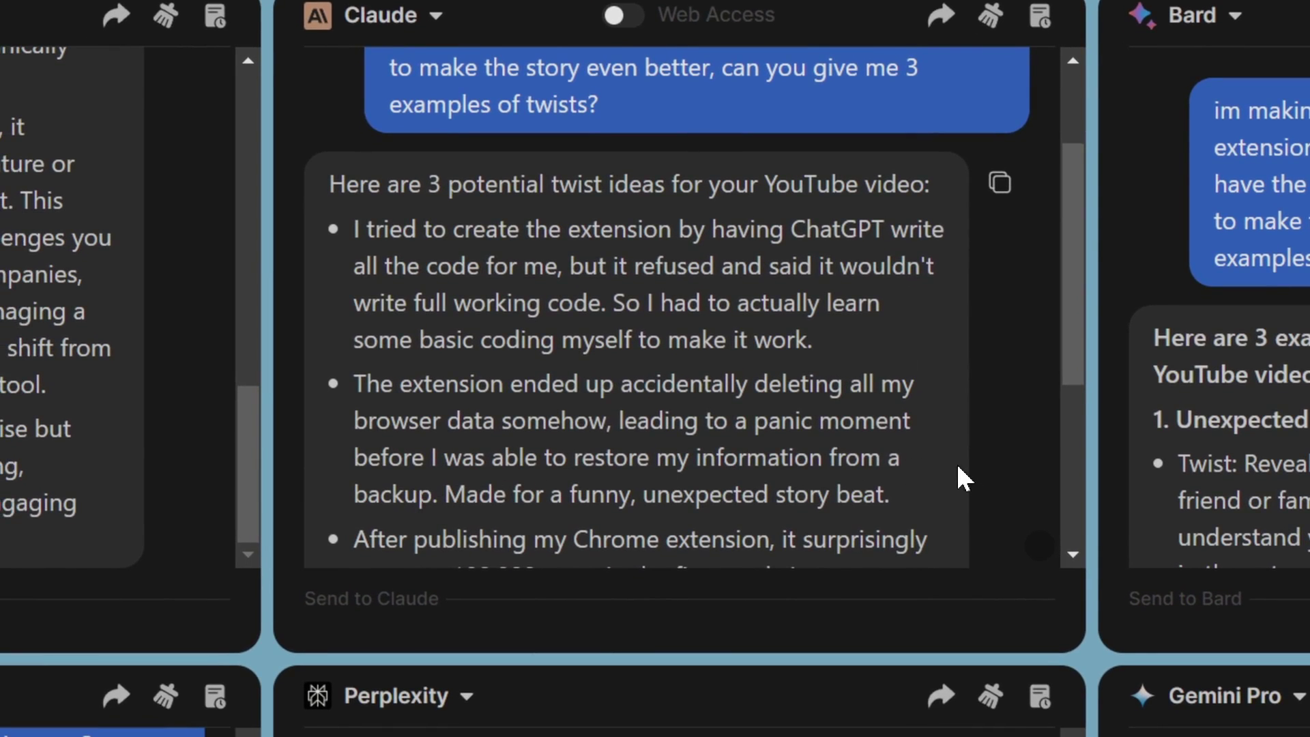
scroll(963, 477, down, 2)
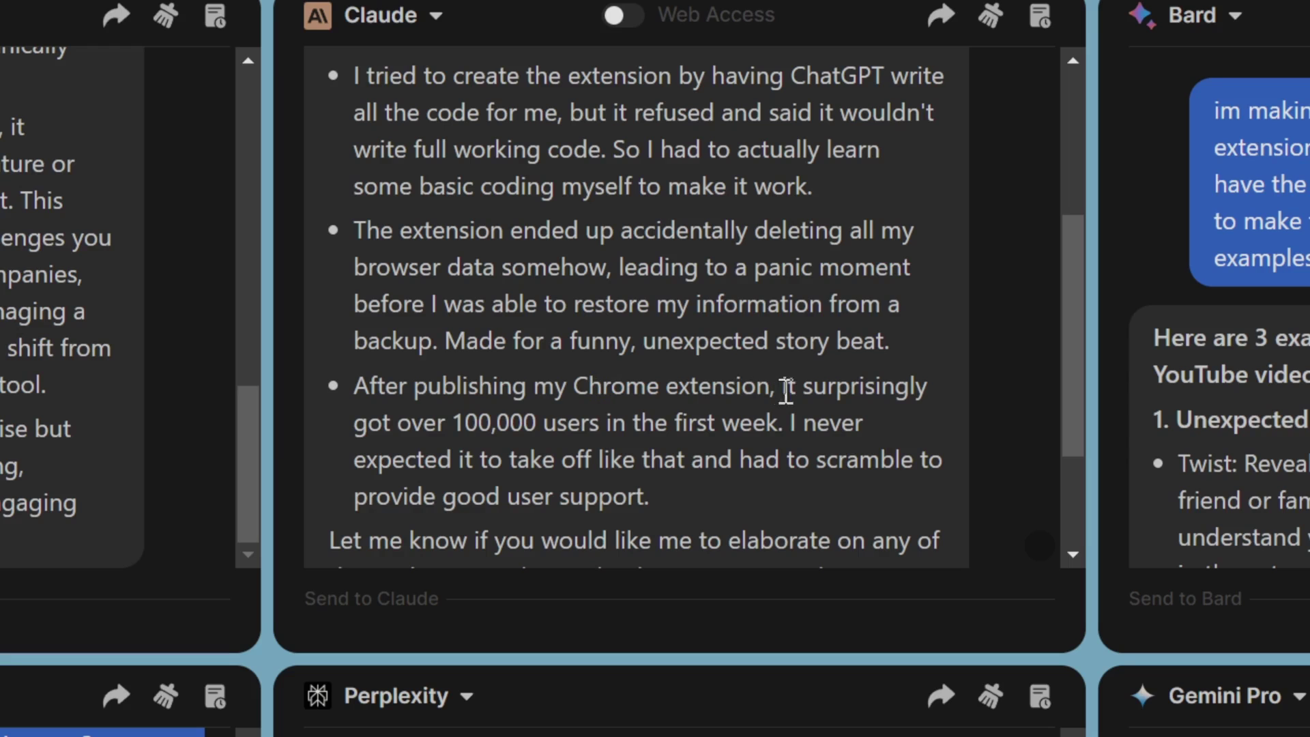
drag(451, 424, 786, 430)
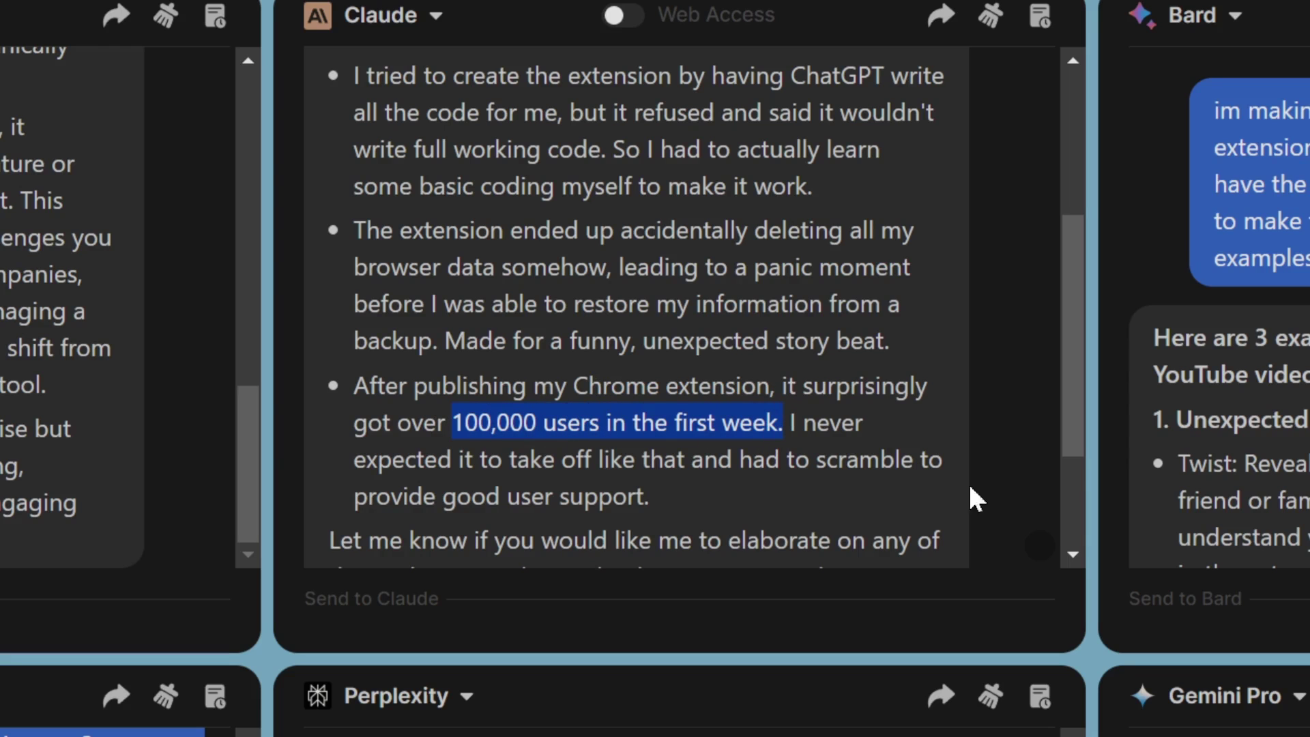
click(1016, 469)
scroll(956, 490, down, 3)
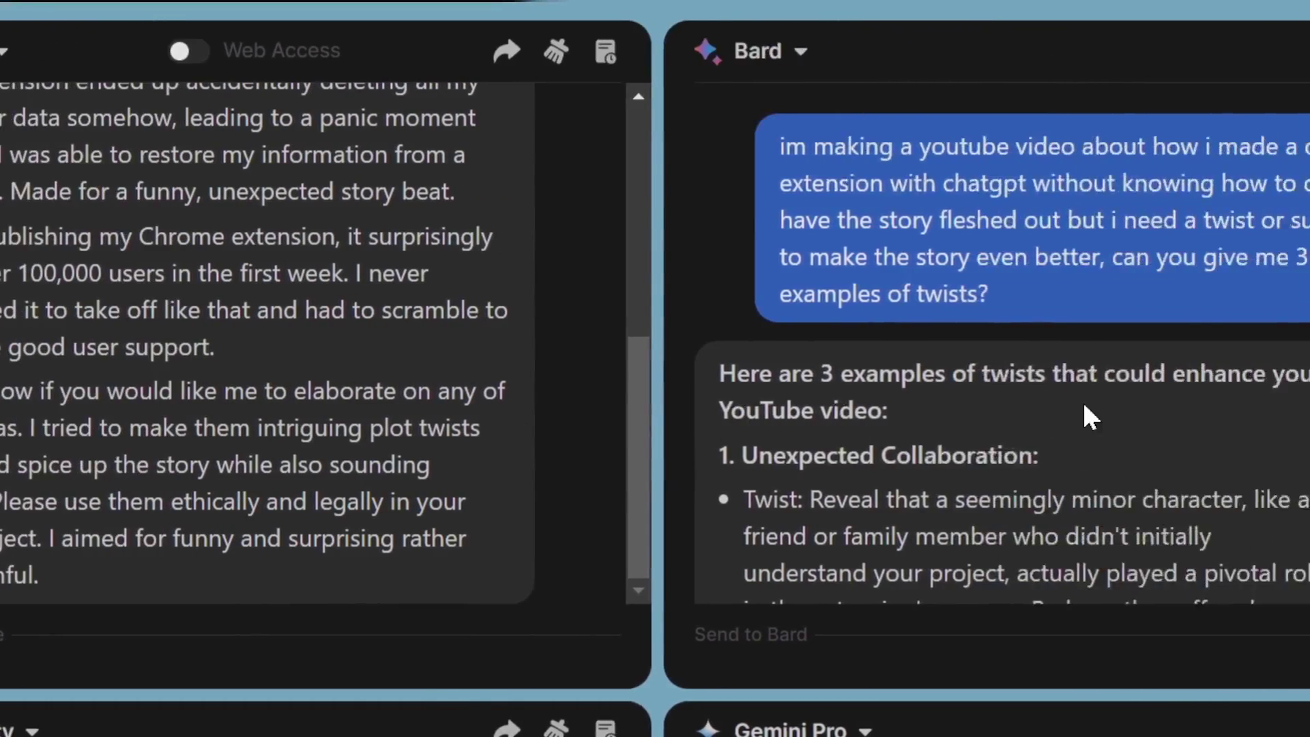
scroll(1048, 314, down, 3)
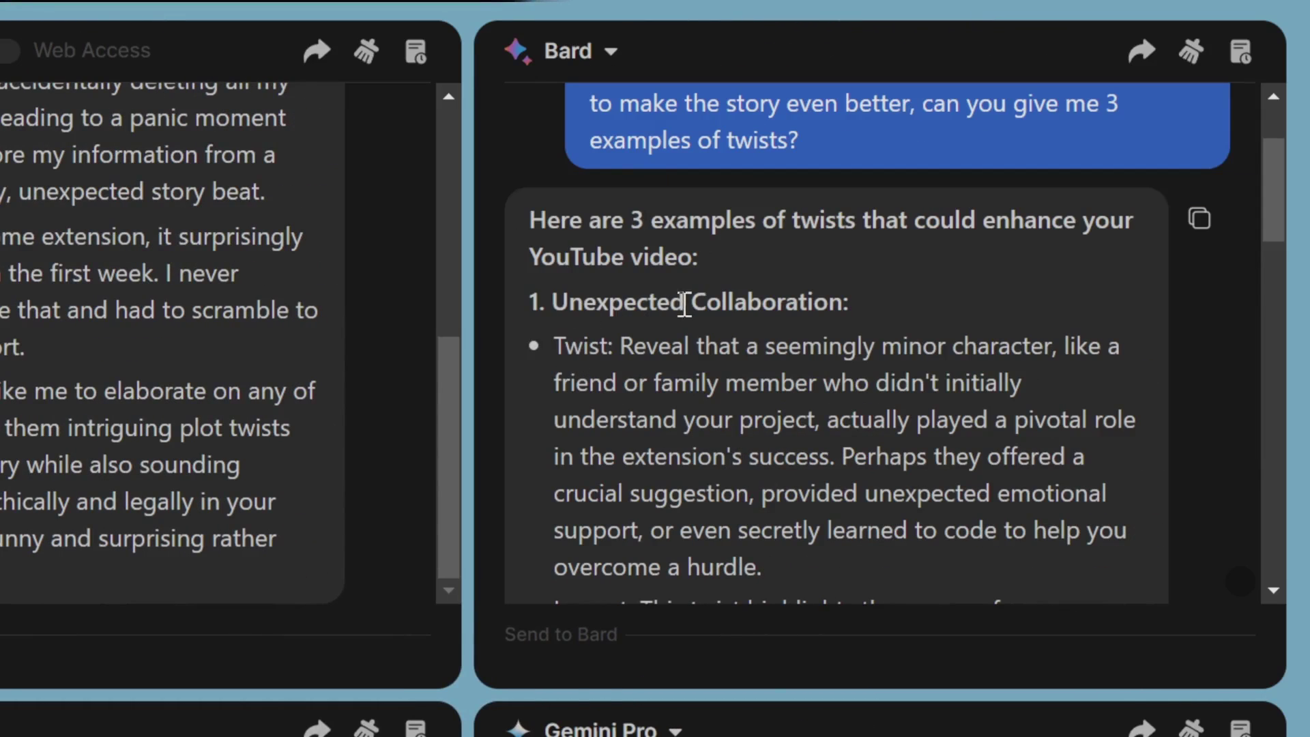
scroll(771, 303, down, 8)
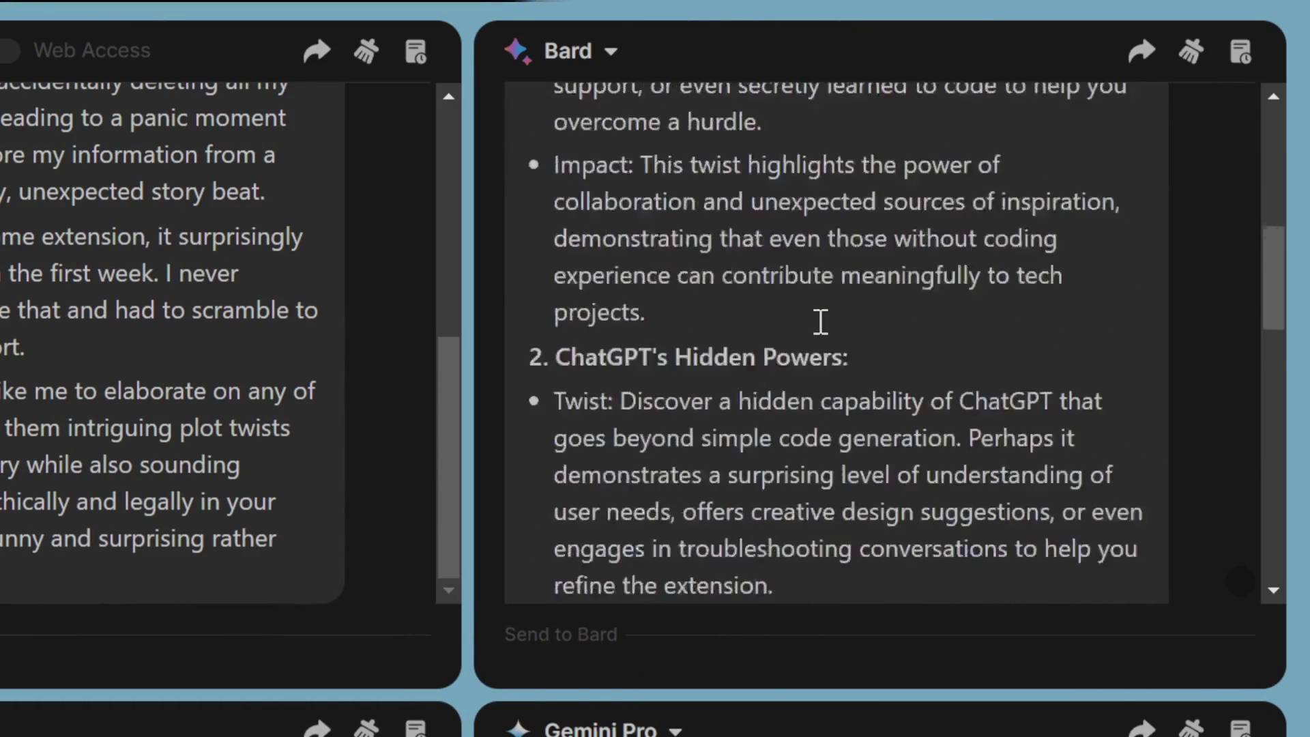
scroll(804, 326, up, 2)
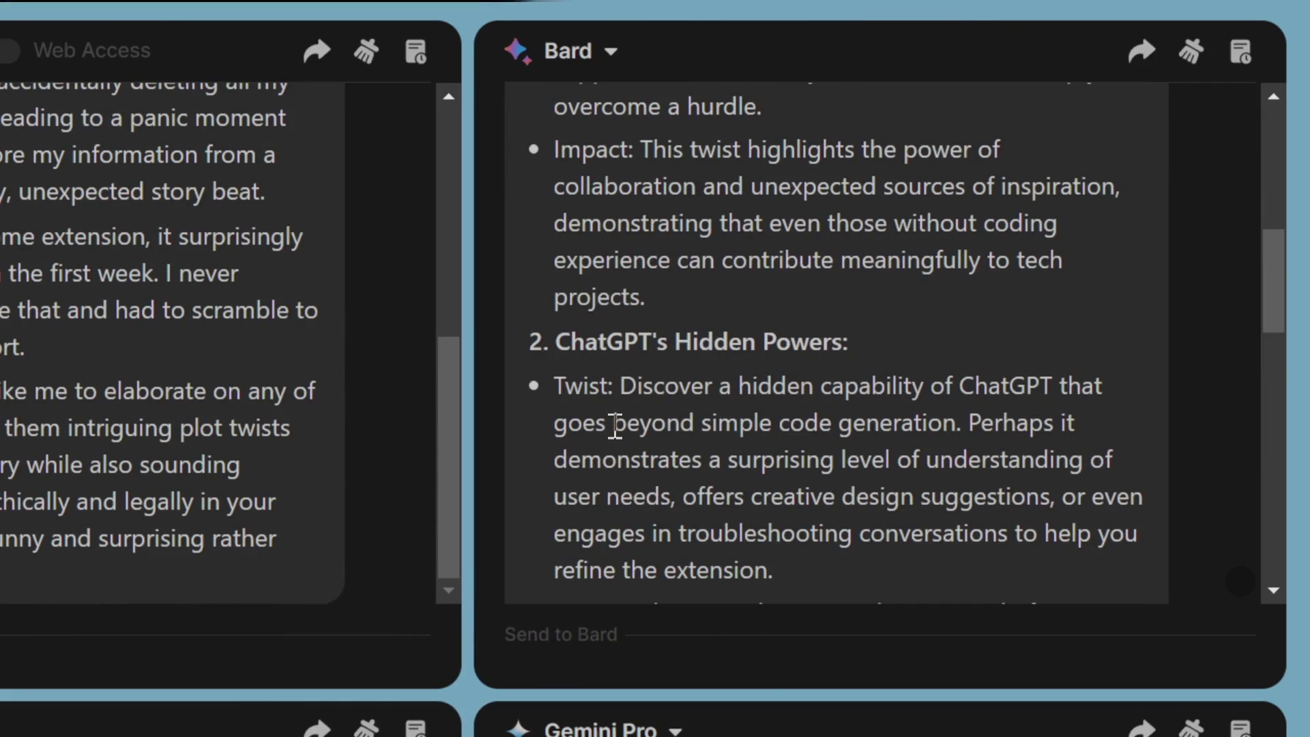
drag(614, 425, 961, 417)
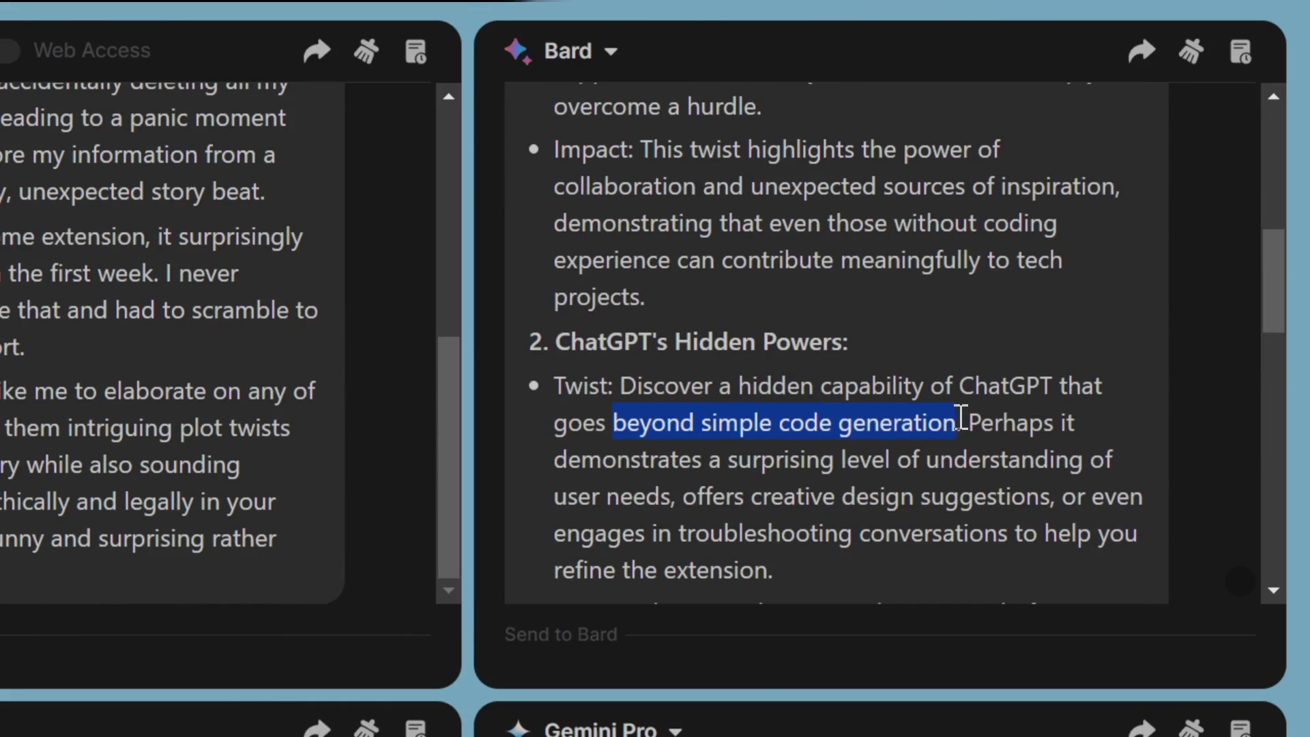
scroll(935, 355, down, 7)
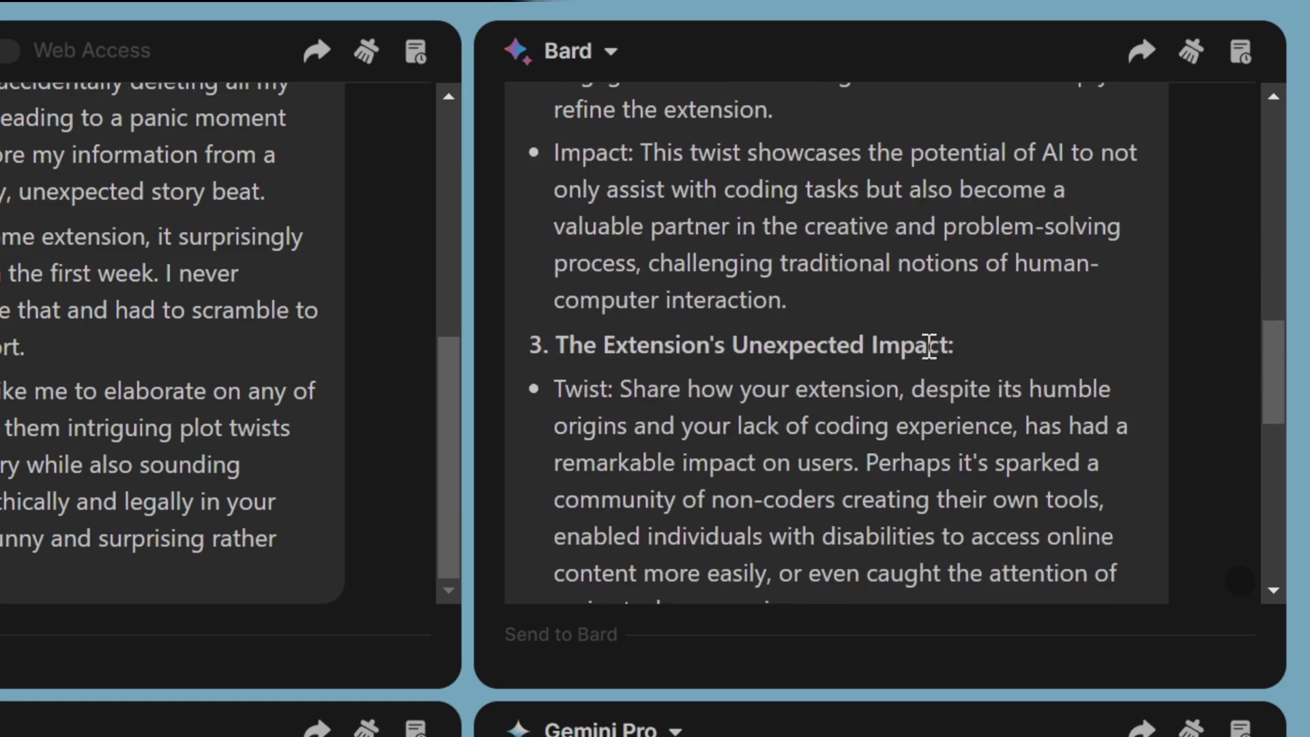
scroll(1044, 345, down, 10)
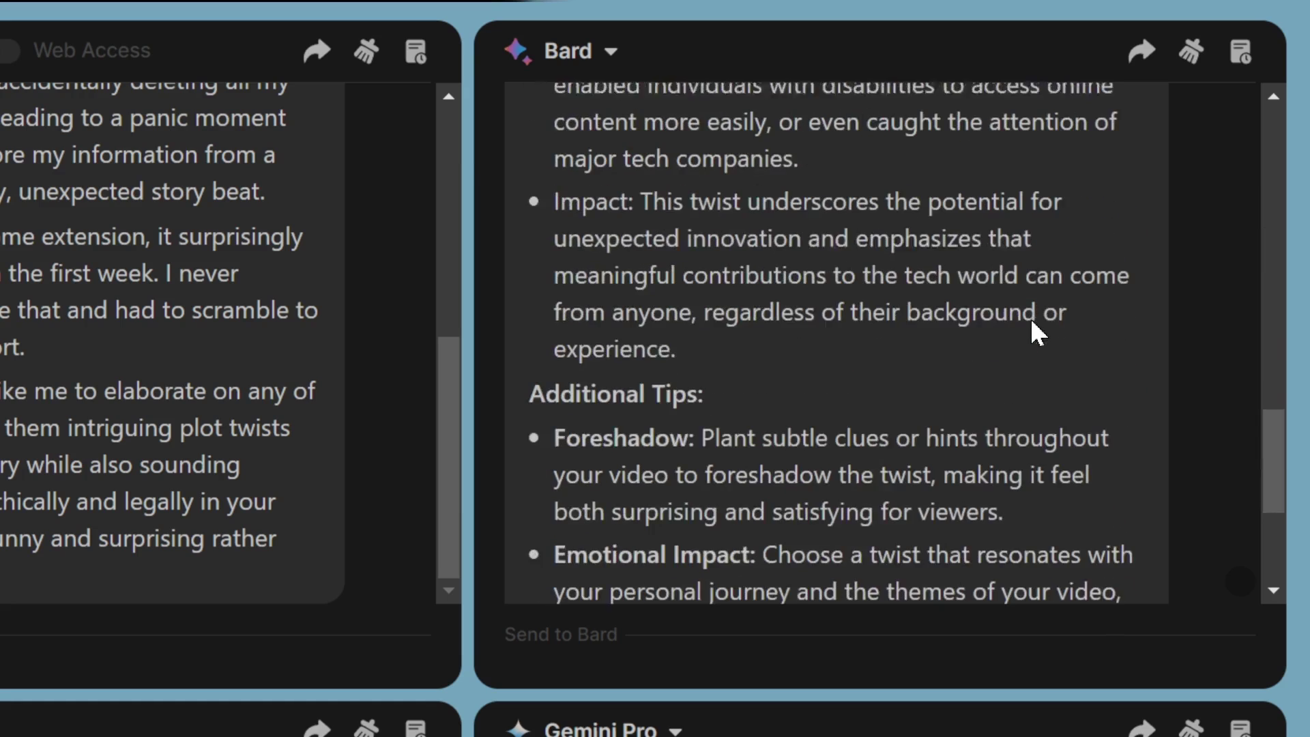
scroll(928, 349, down, 2)
scroll(857, 354, up, 2)
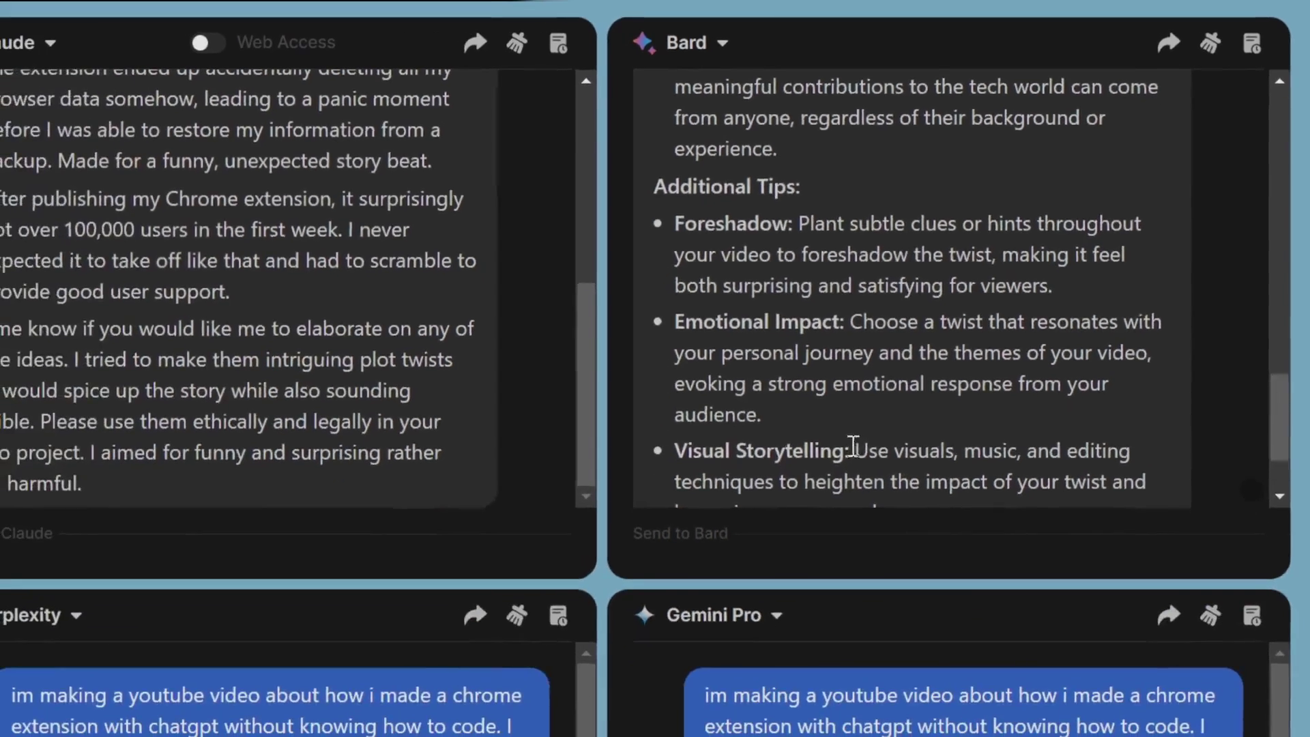
scroll(785, 473, down, 3)
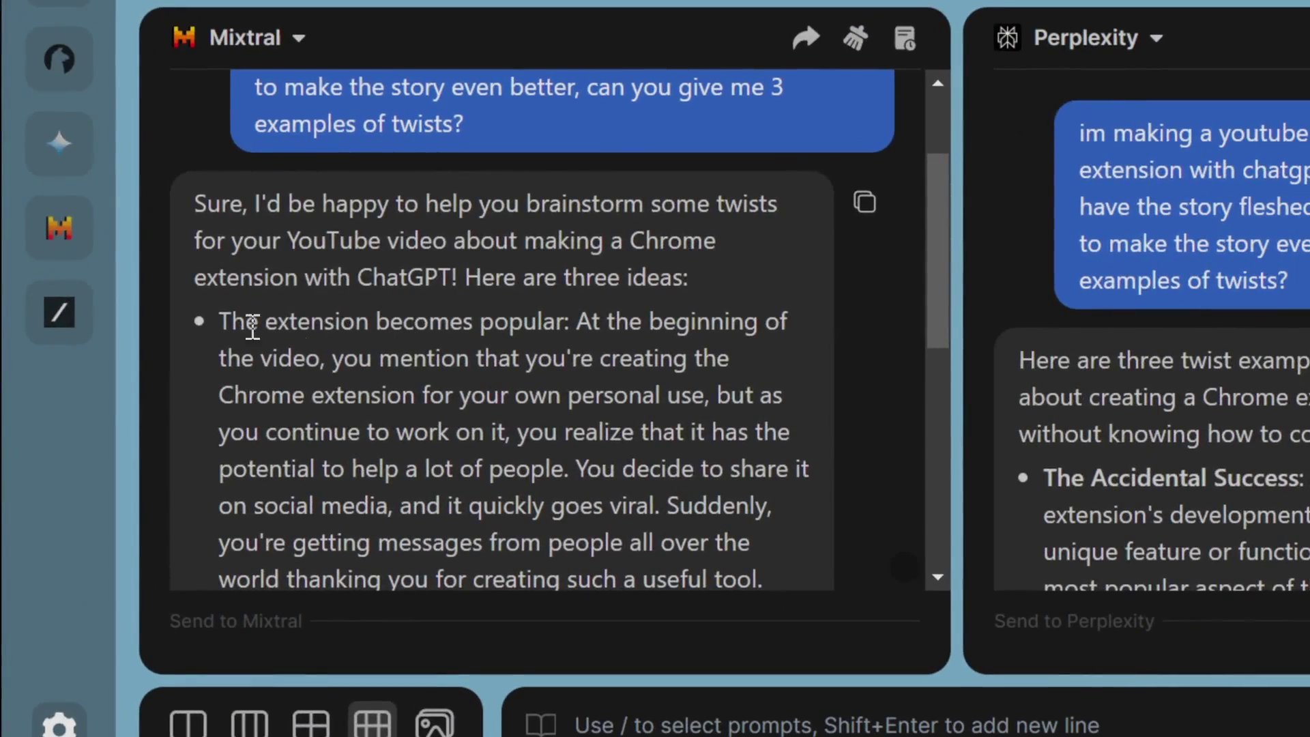
drag(252, 326, 570, 326)
scroll(614, 352, down, 4)
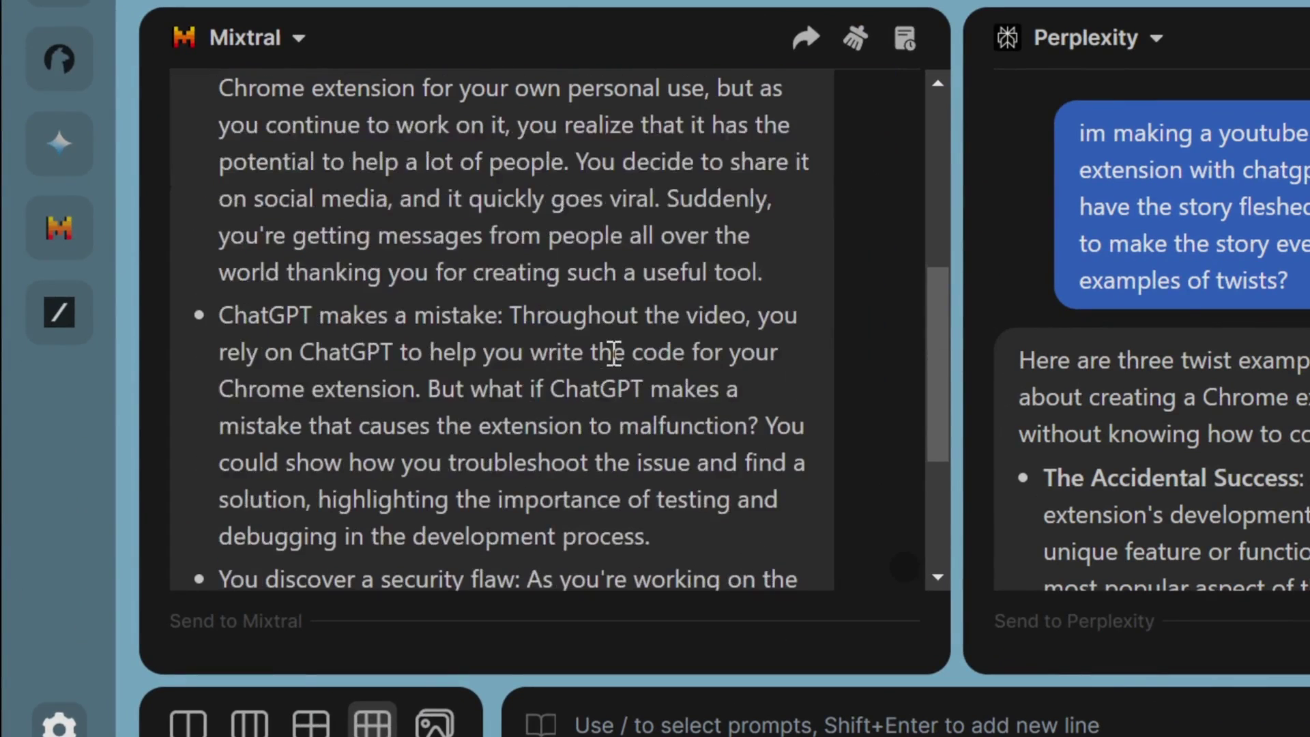
drag(220, 318, 499, 316)
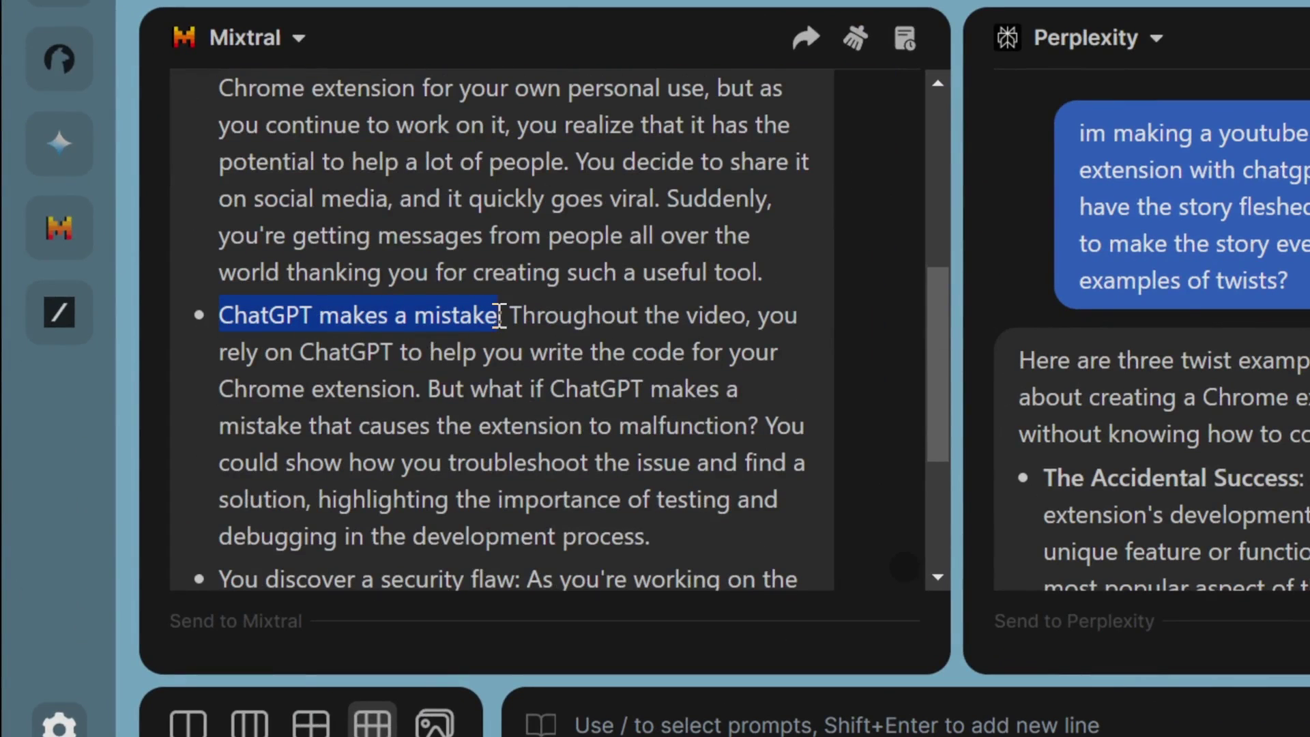
scroll(502, 316, down, 4)
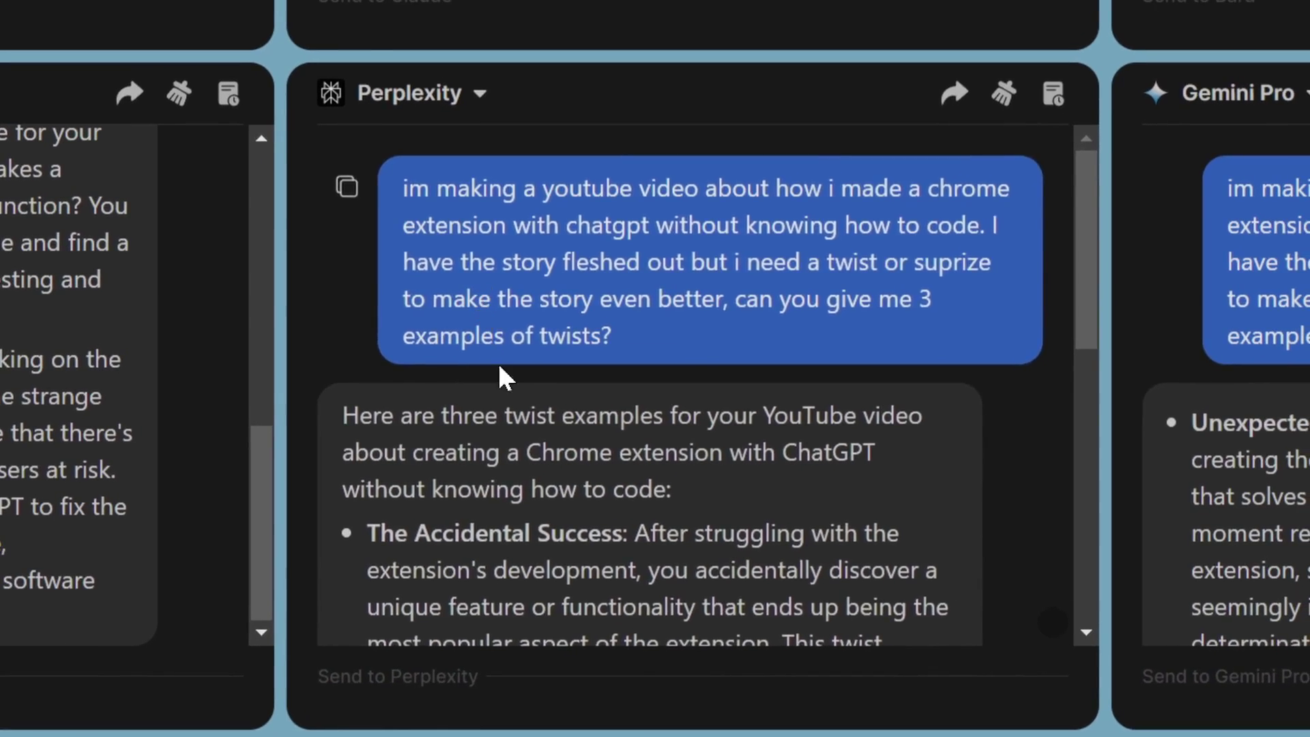
scroll(1160, 320, down, 2)
drag(409, 380, 633, 386)
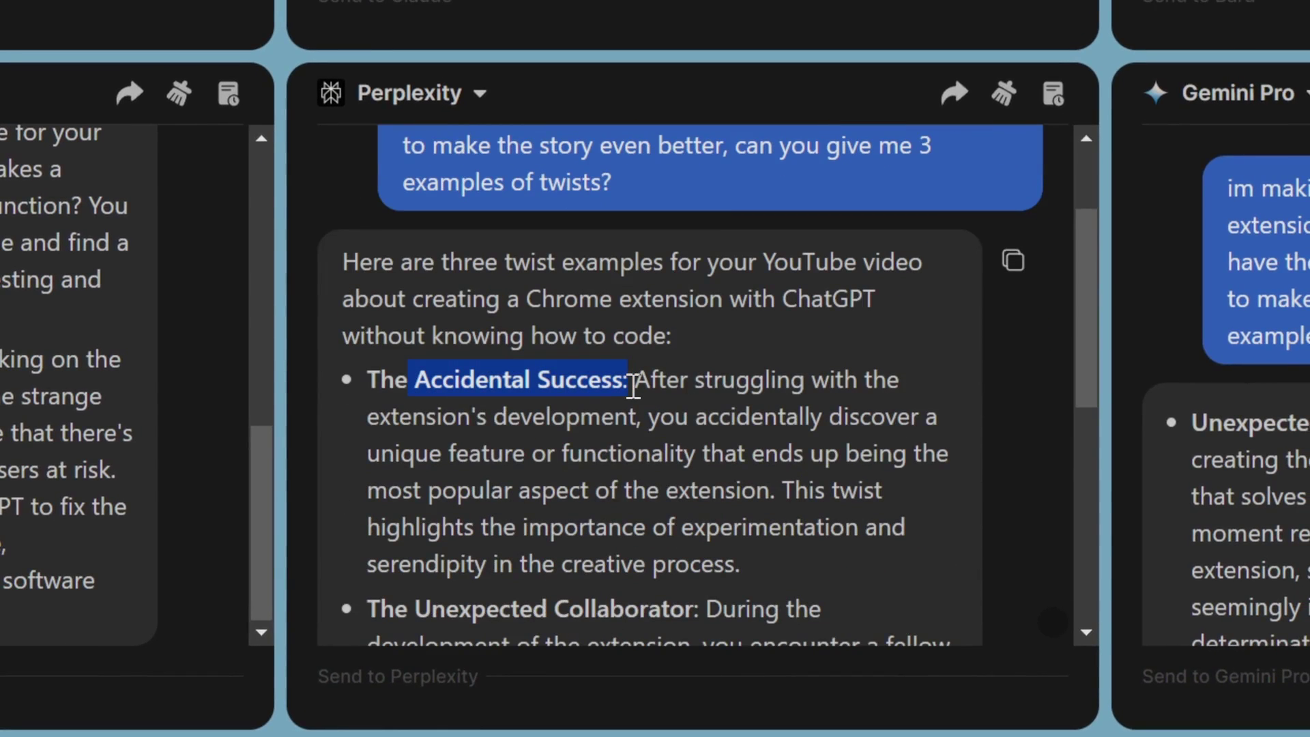
scroll(634, 383, down, 2)
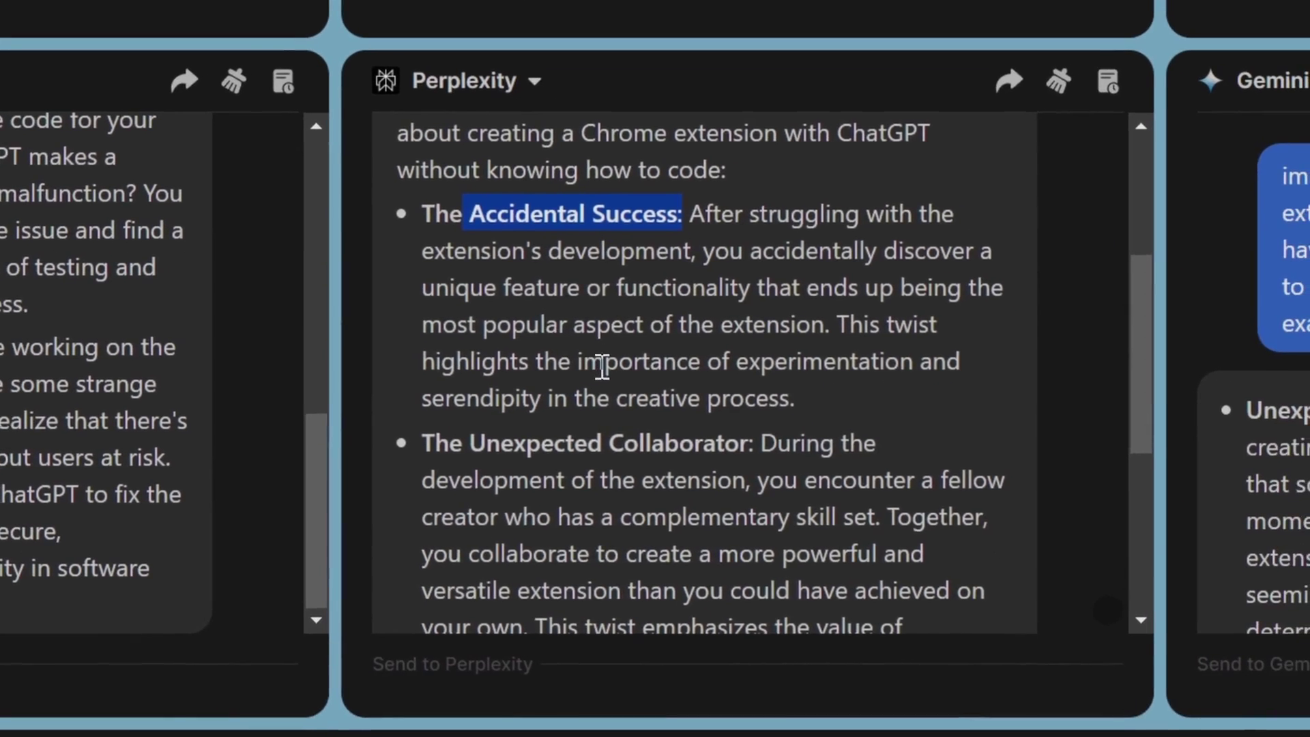
scroll(621, 385, down, 2)
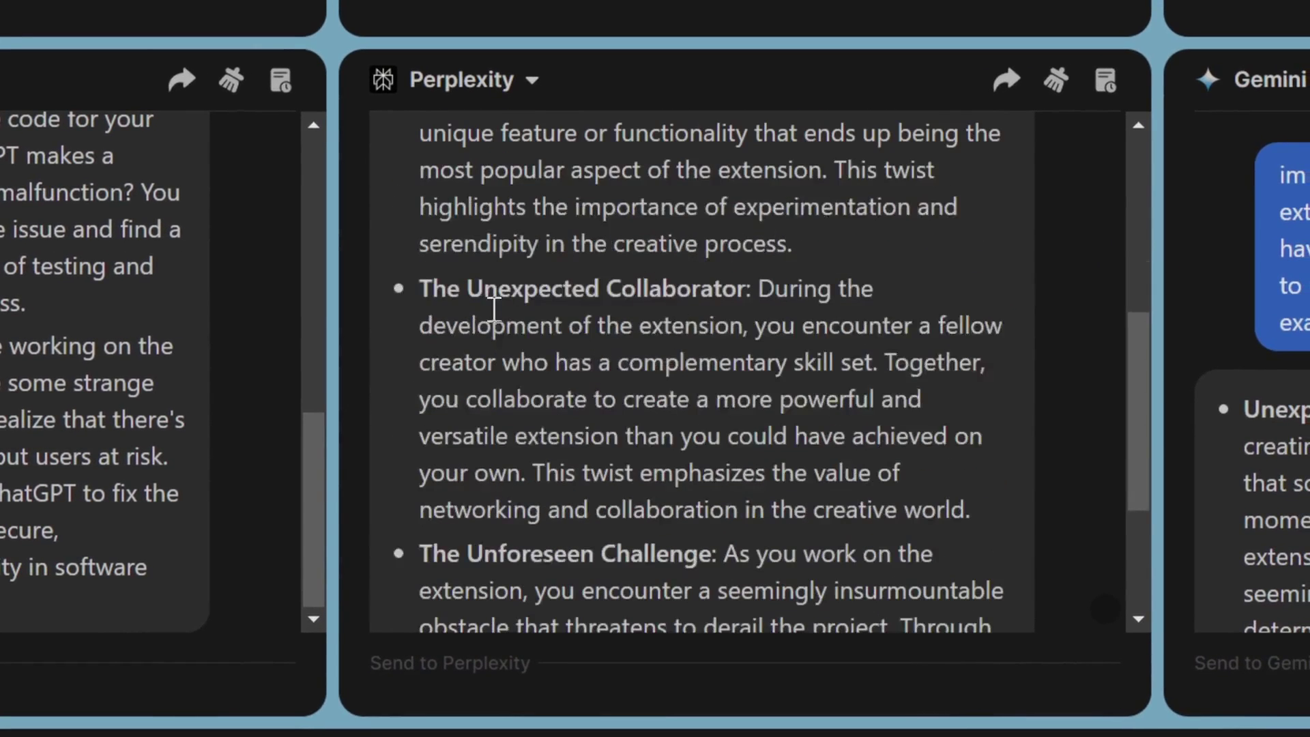
scroll(710, 318, down, 2)
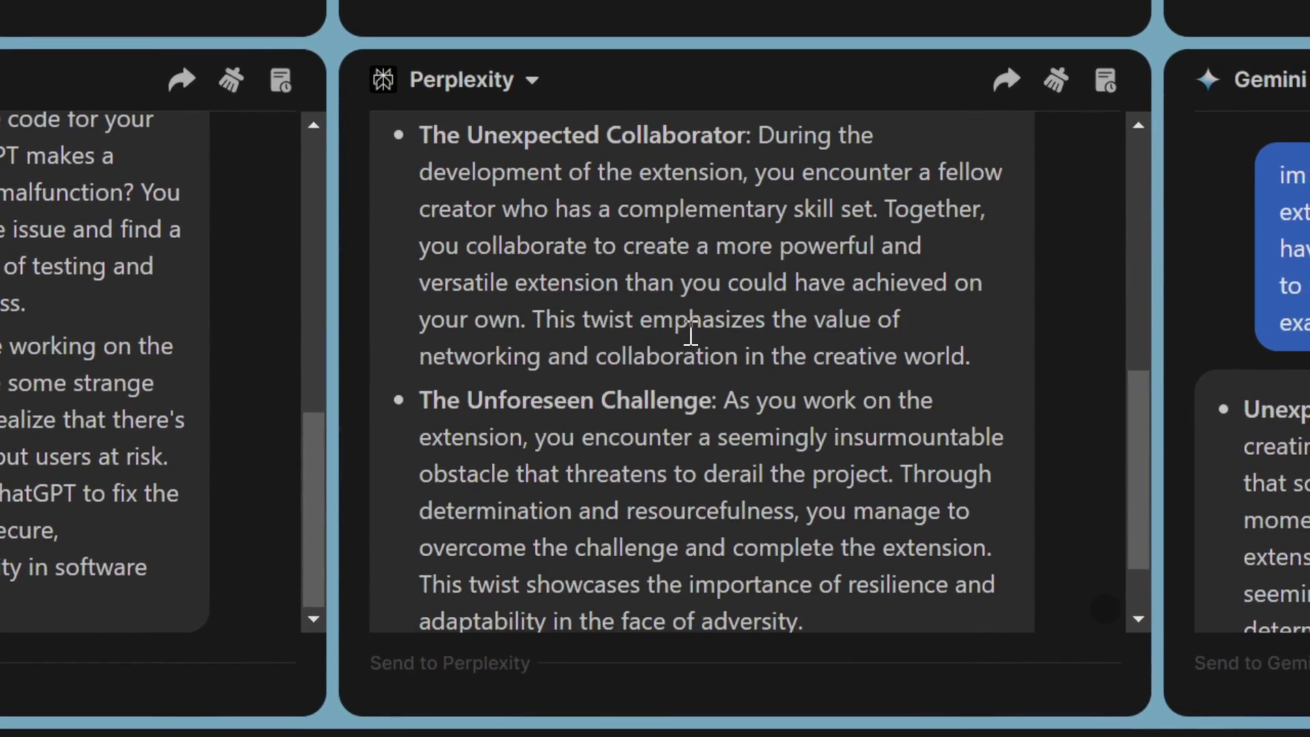
scroll(593, 349, down, 2)
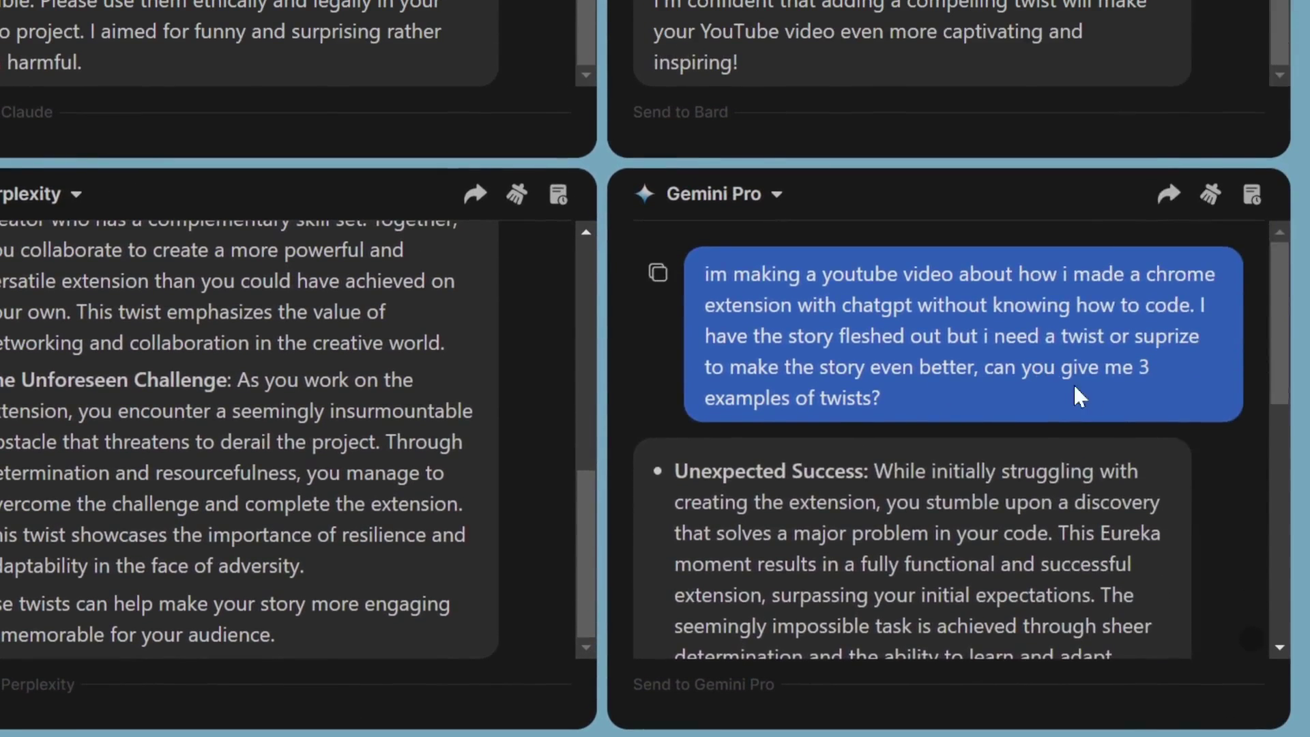
scroll(1065, 381, down, 2)
scroll(764, 362, down, 4)
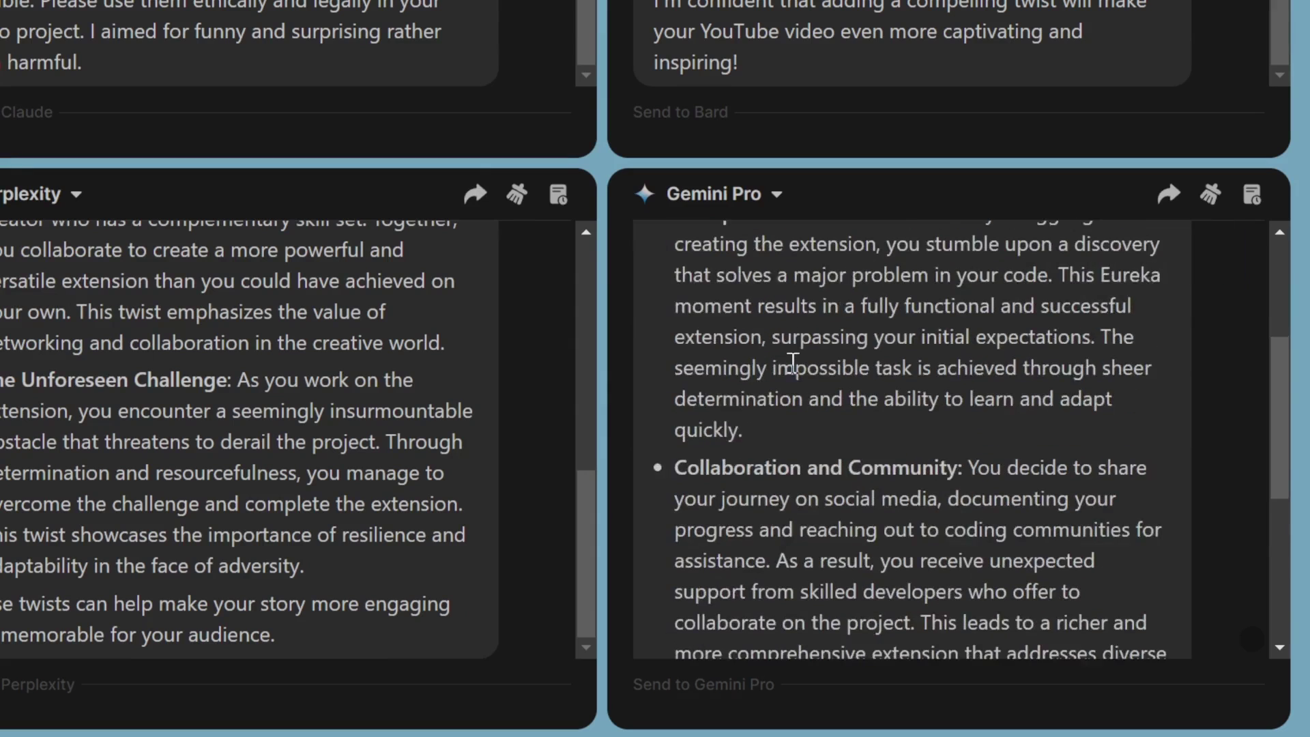
scroll(882, 346, down, 4)
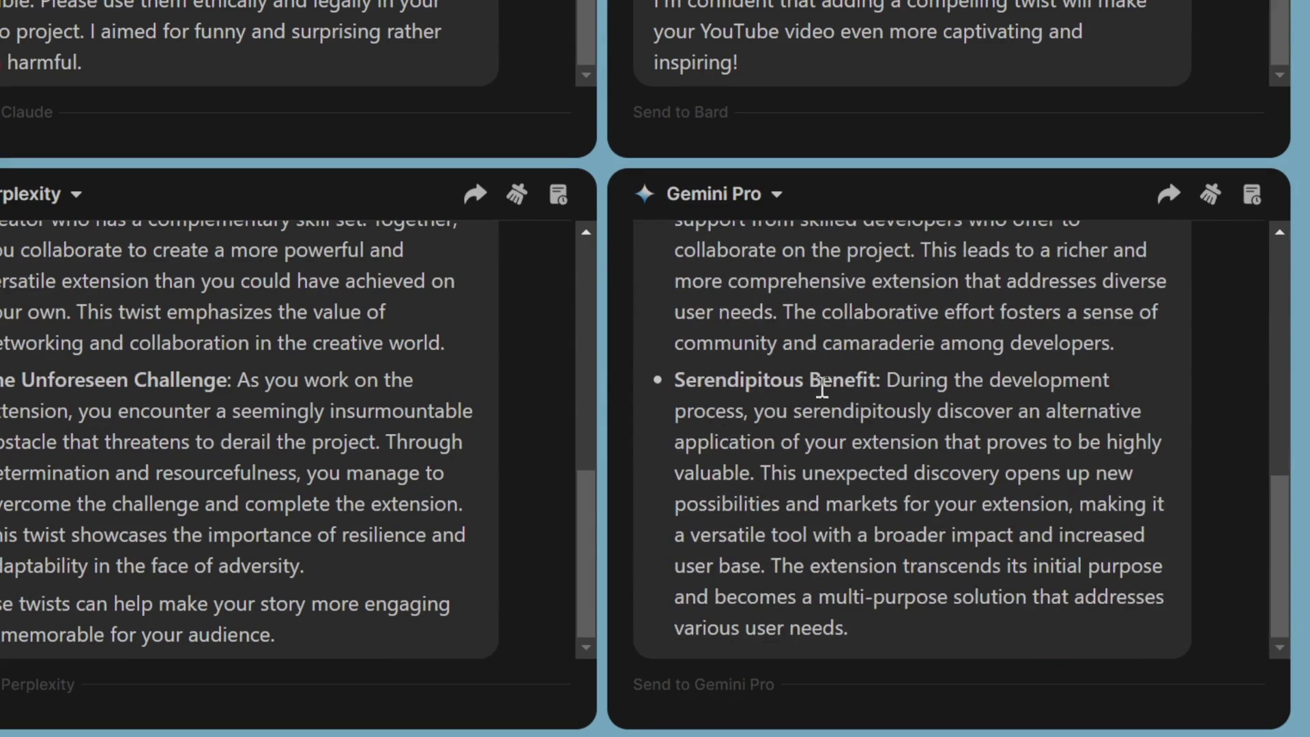
drag(940, 411, 756, 478)
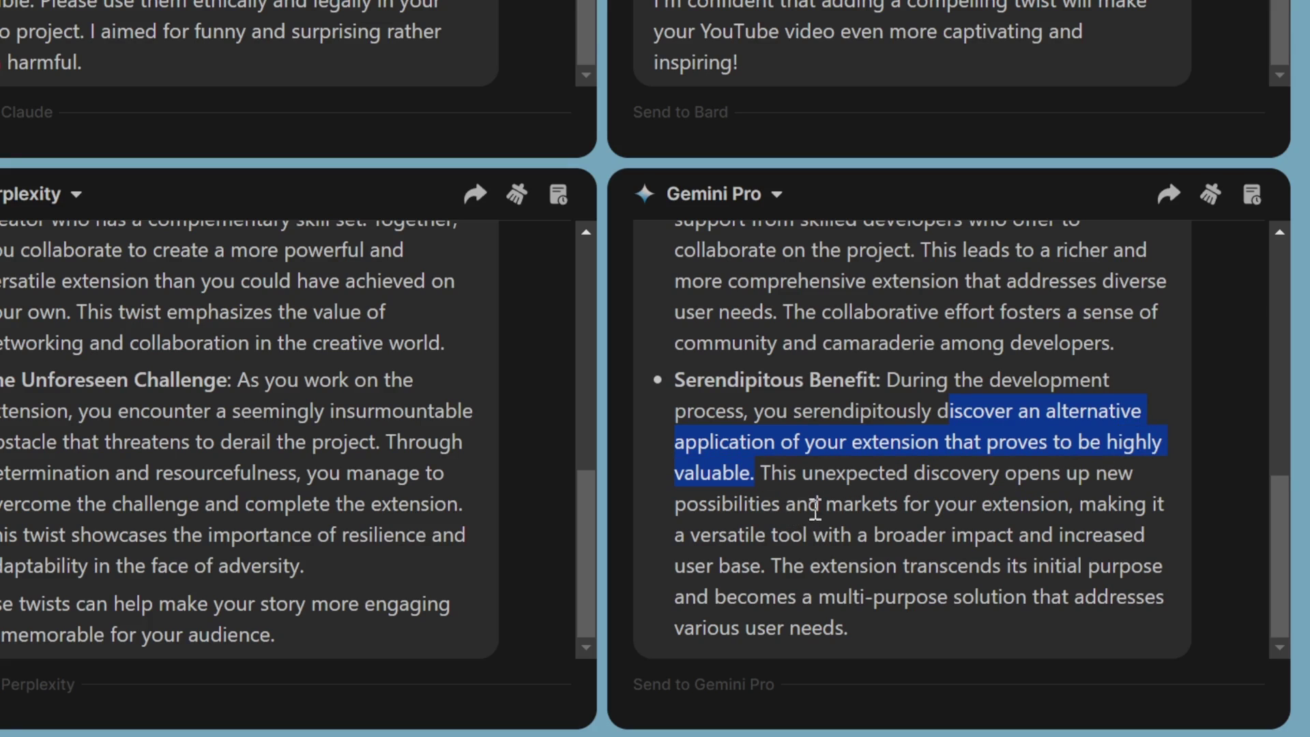
click(1081, 507)
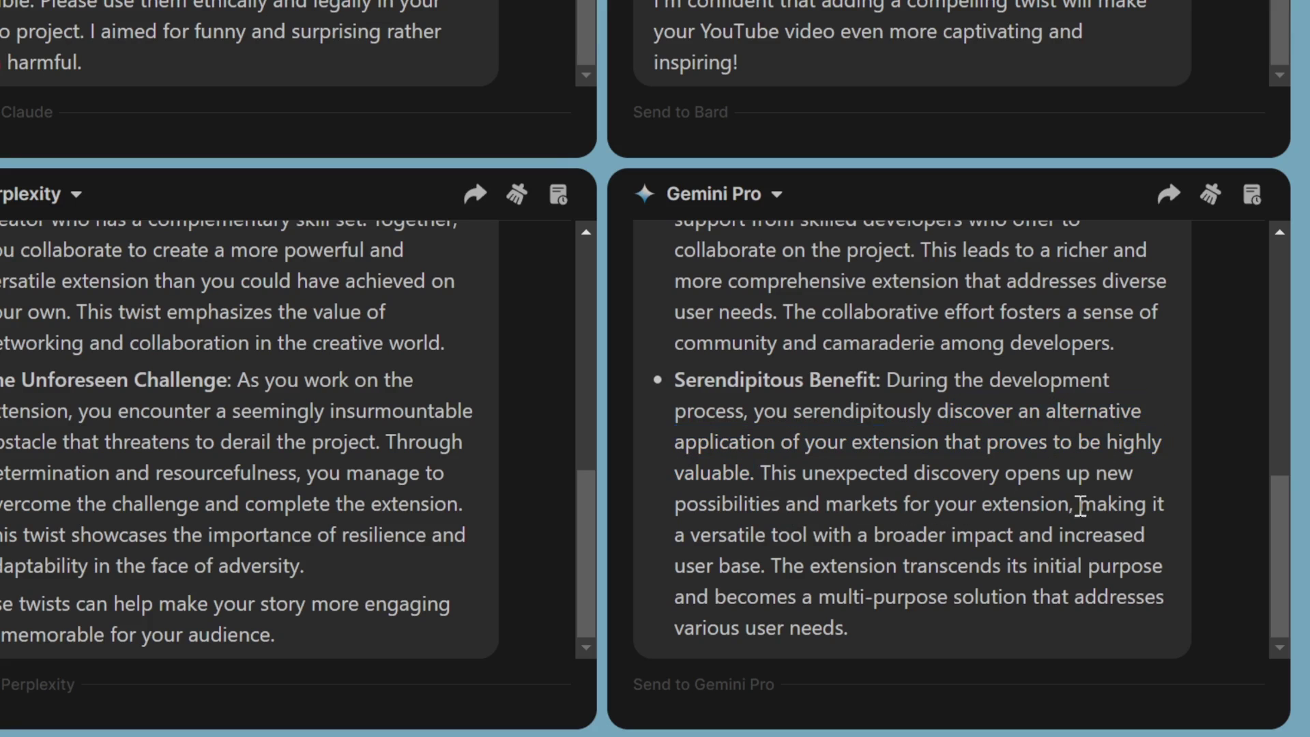
Switch the workspace to the image-input layout with ChatGPT, Bing and Bard panels.
scroll(1150, 450, up, 10)
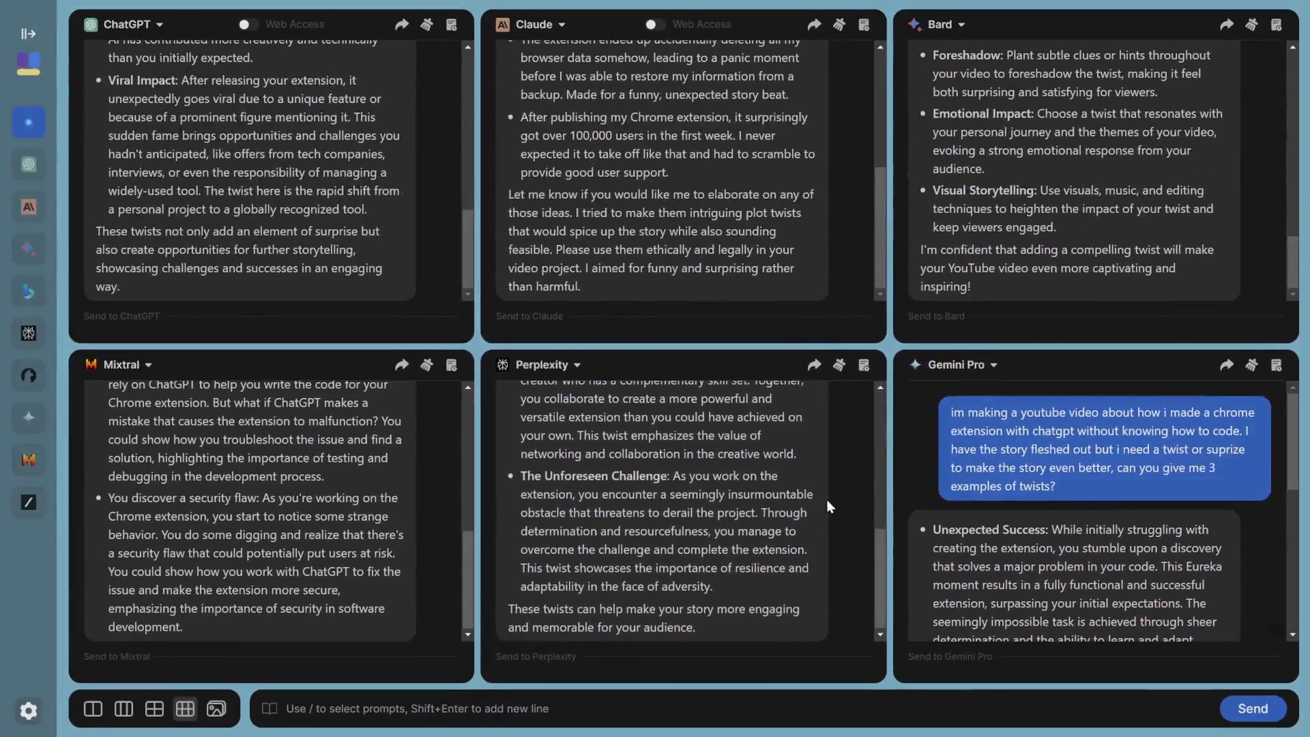
scroll(829, 505, up, 3)
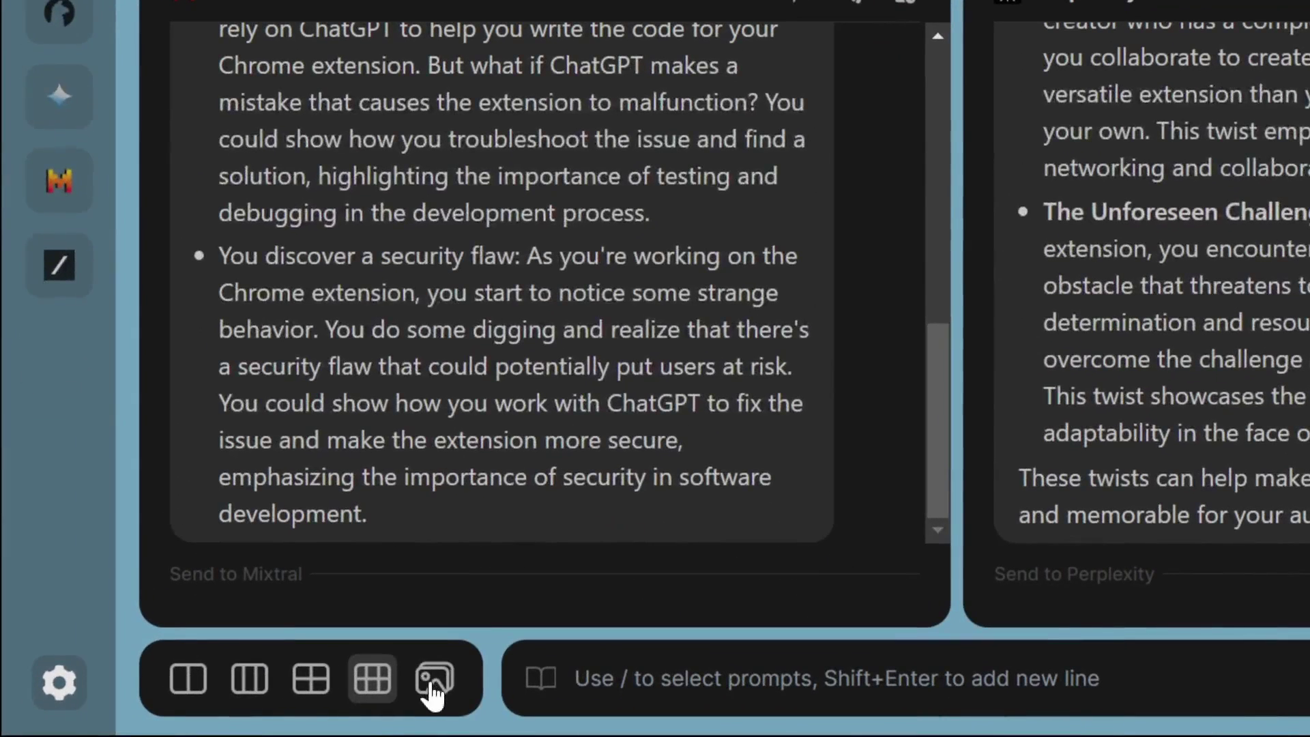
click(434, 682)
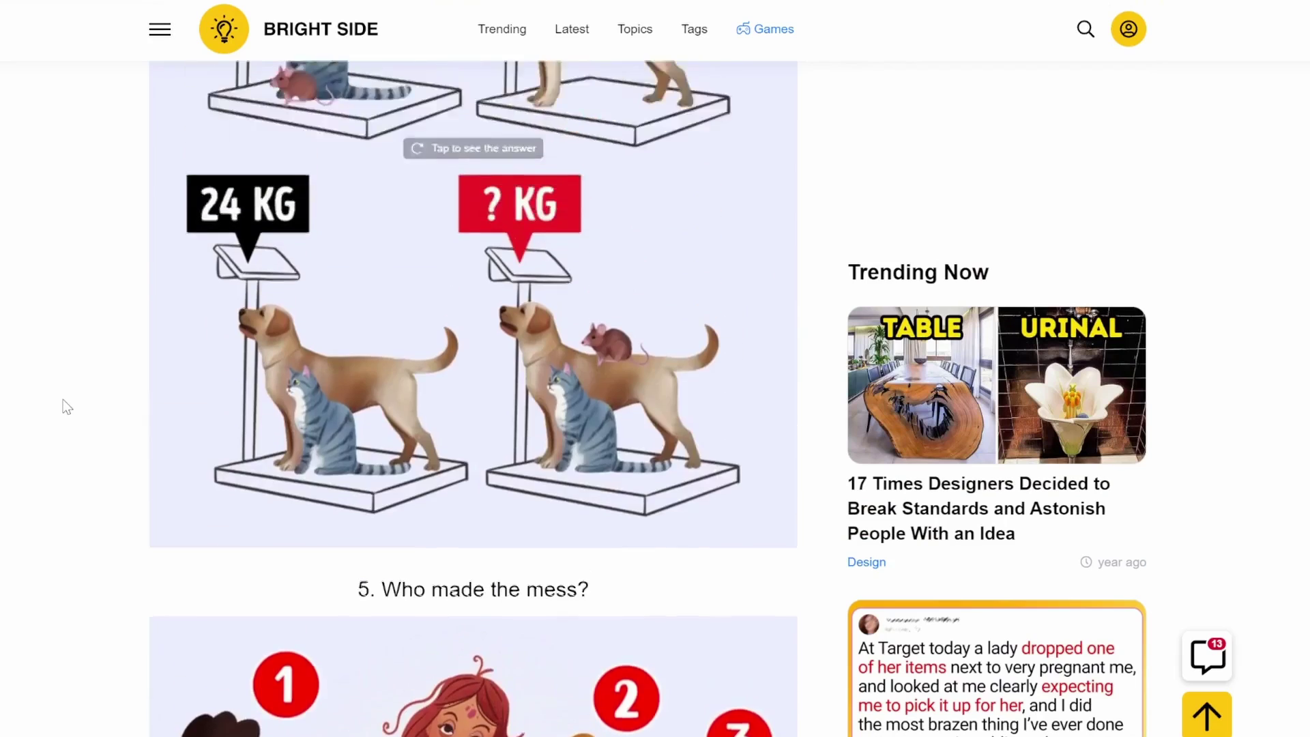
Capture a screenshot region of puzzle 3, 'What does it say?', with its math-symbol image.
scroll(63, 406, up, 15)
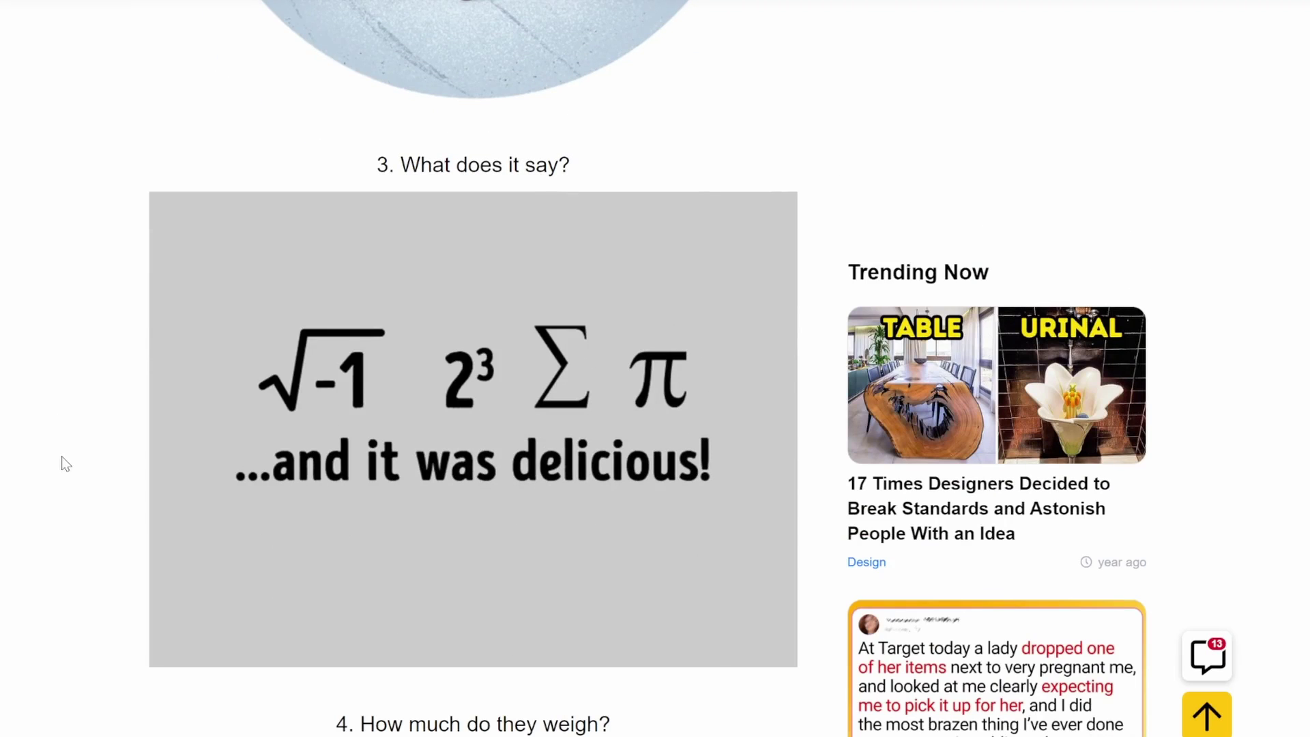
key(Print)
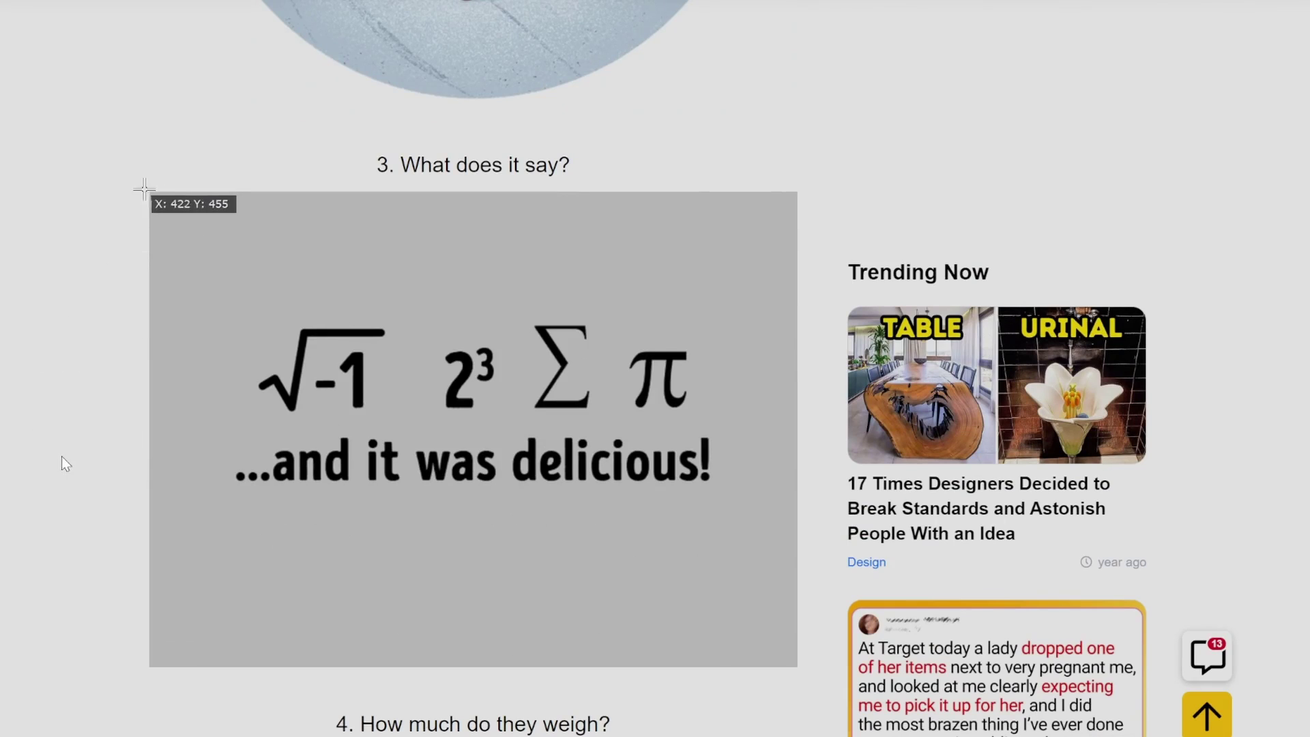
drag(129, 139, 183, 162)
drag(277, 200, 827, 681)
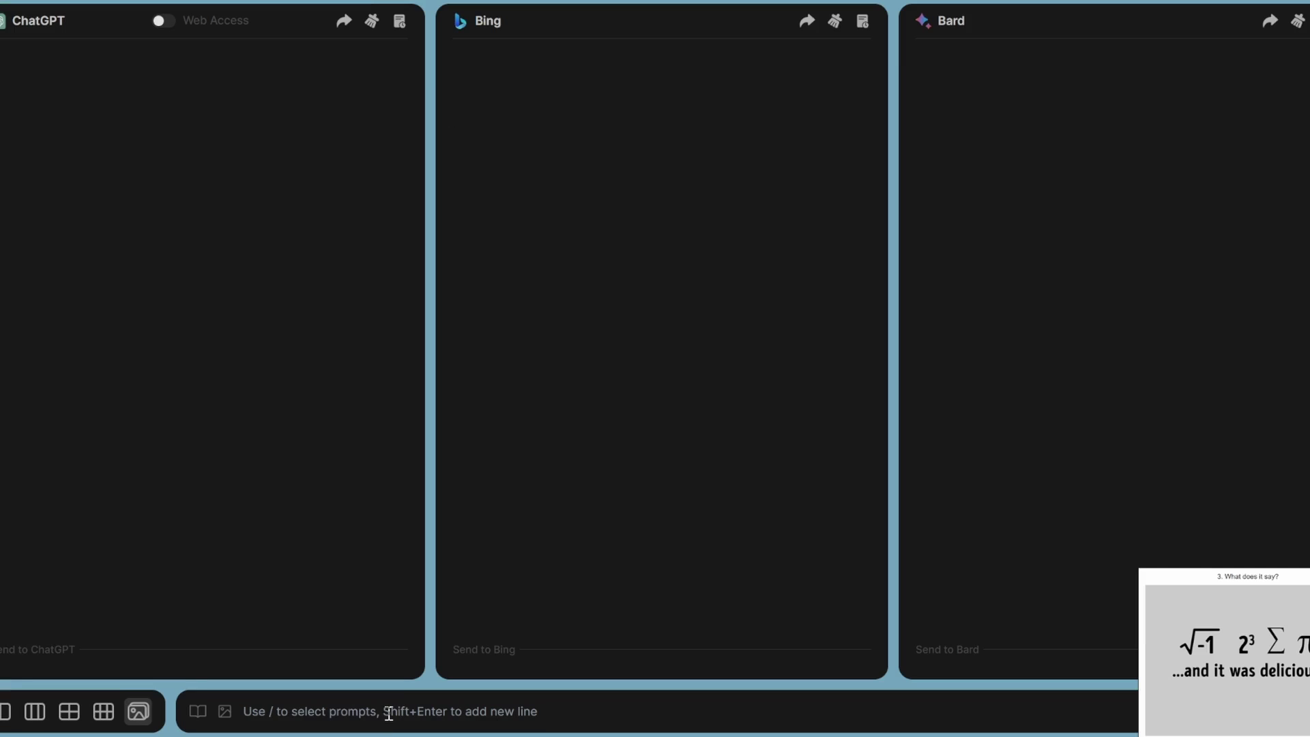
Paste the puzzle screenshot from clipboard history with 'whats the answer?' and send it to all bots.
click(389, 714)
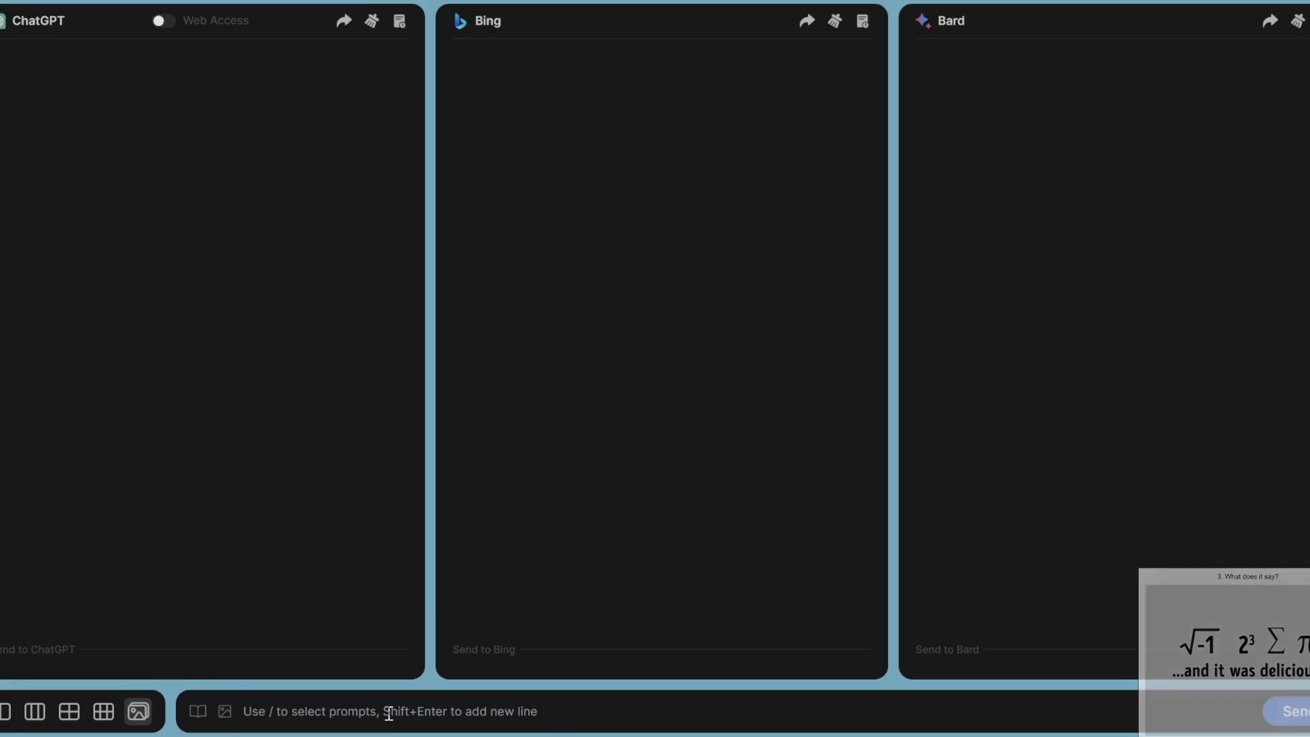
key(super+v)
click(325, 520)
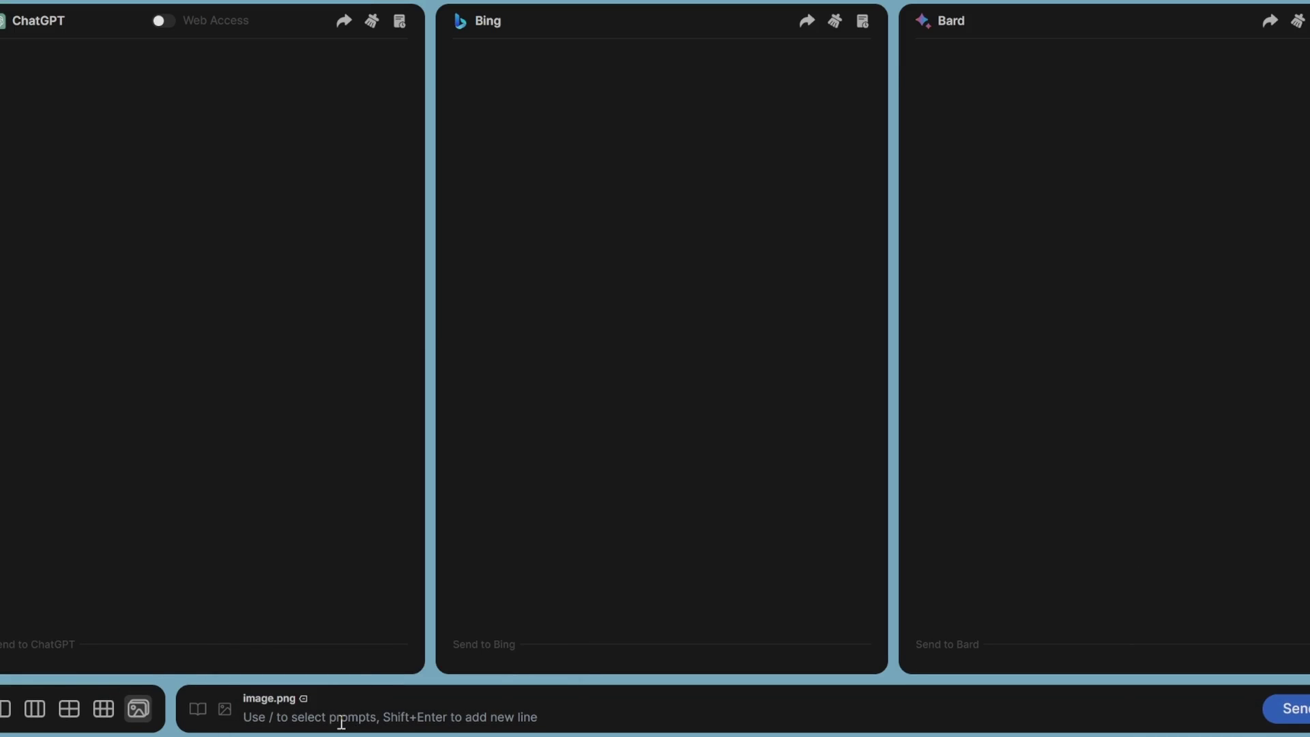
text(whats the answ)
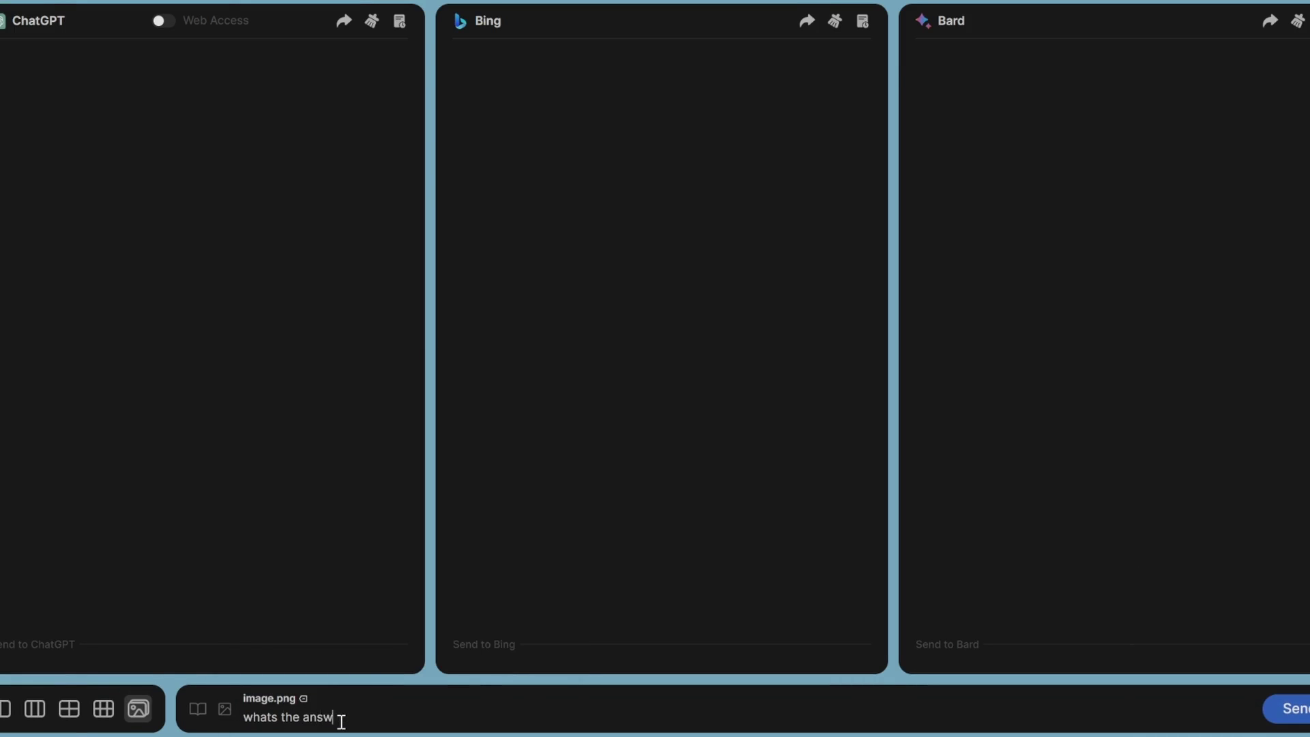
text(er?)
key(Return)
key(F11)
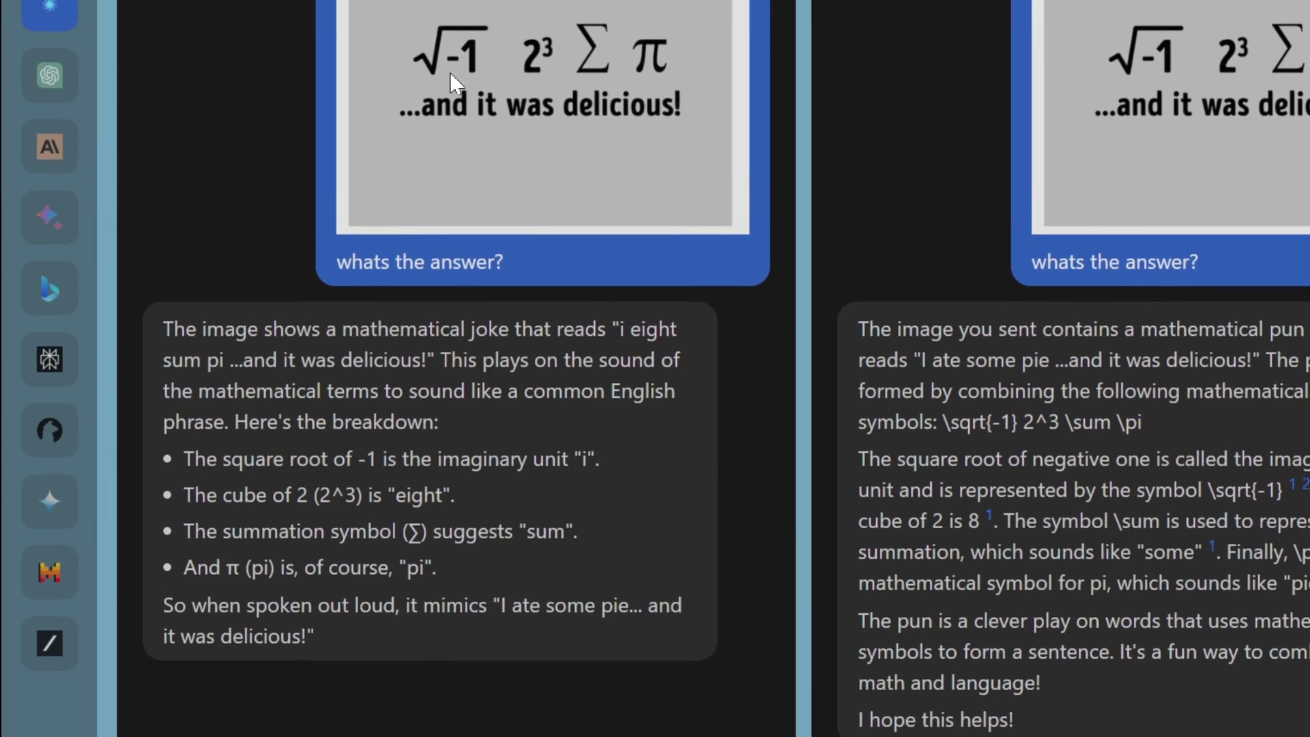
Highlight key terms like eight, sum, some and pi in ChatGPT's and Bing's puzzle explanations.
drag(400, 459, 569, 469)
drag(402, 496, 447, 495)
drag(528, 531, 567, 532)
drag(402, 568, 426, 567)
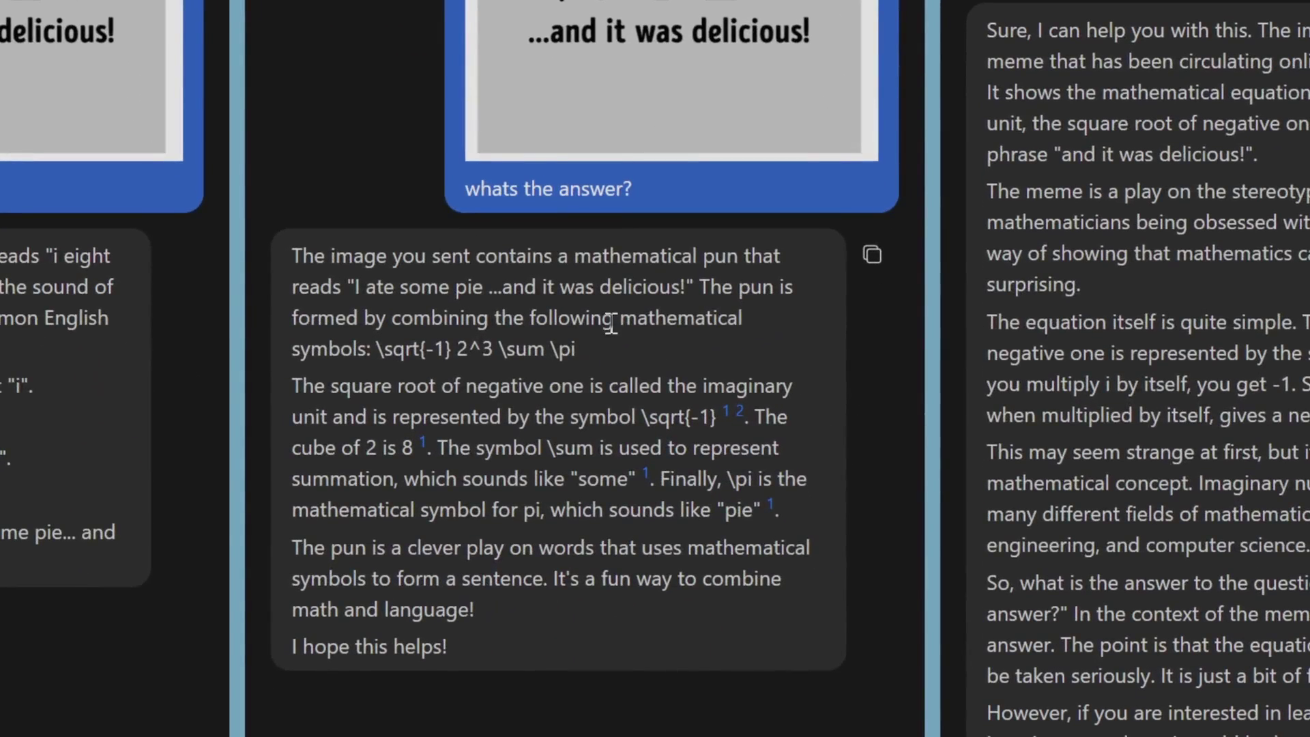
drag(612, 323, 376, 358)
click(606, 451)
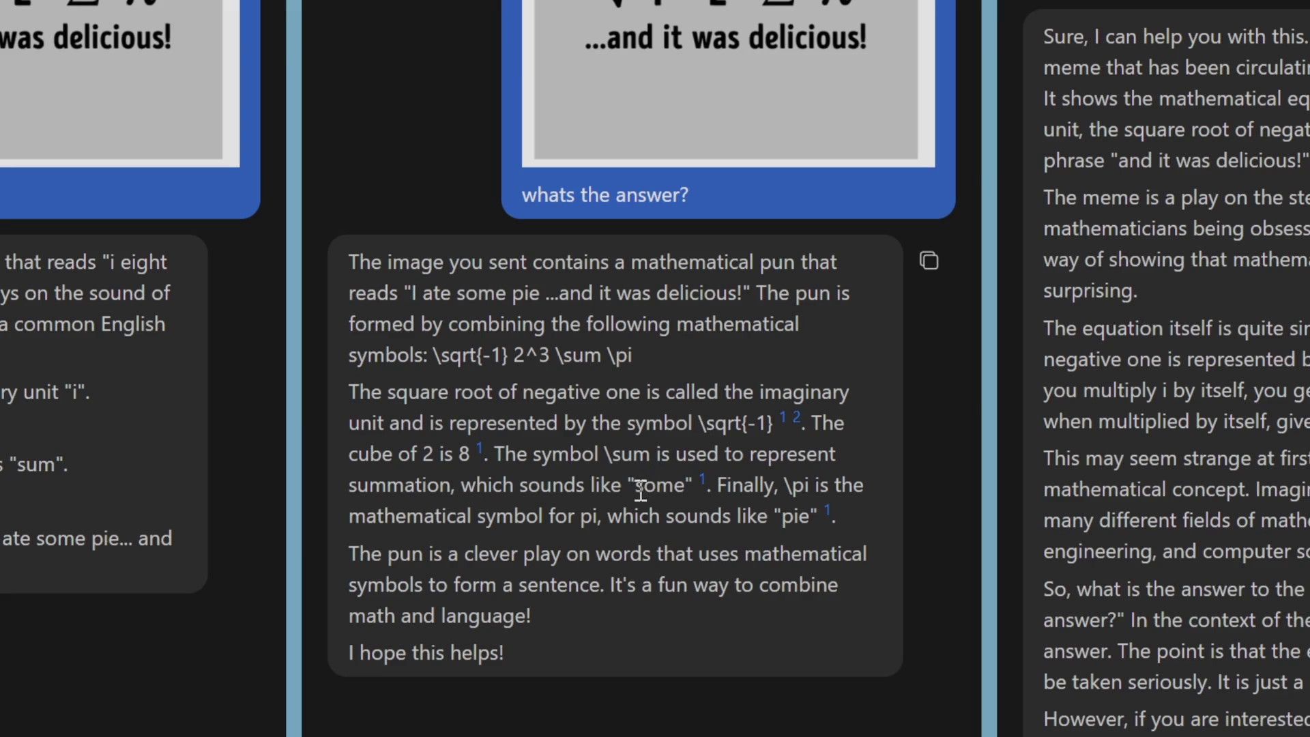
double_click(641, 487)
double_click(797, 485)
drag(432, 557, 500, 556)
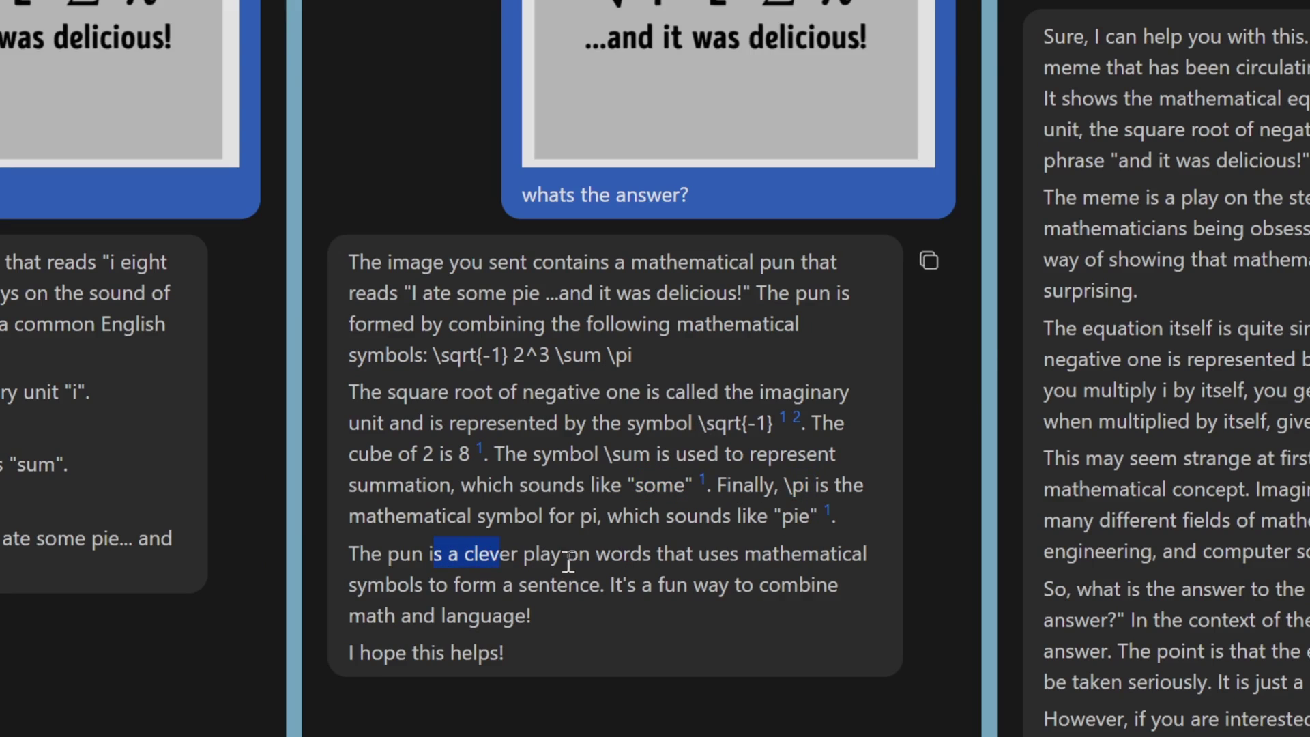
click(649, 603)
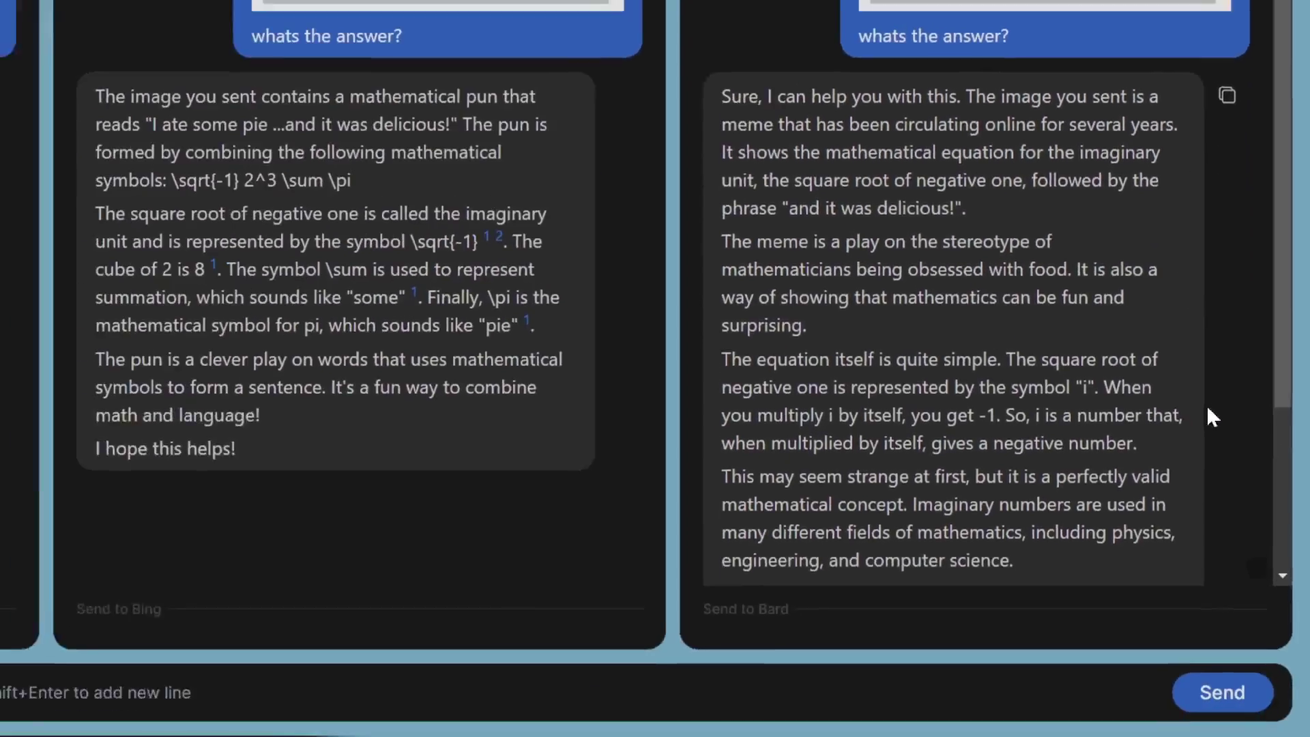
Highlight the quoted question and 'just fun' line in Bard's answer, then bring up the Prompt Library.
scroll(1208, 410, down, 3)
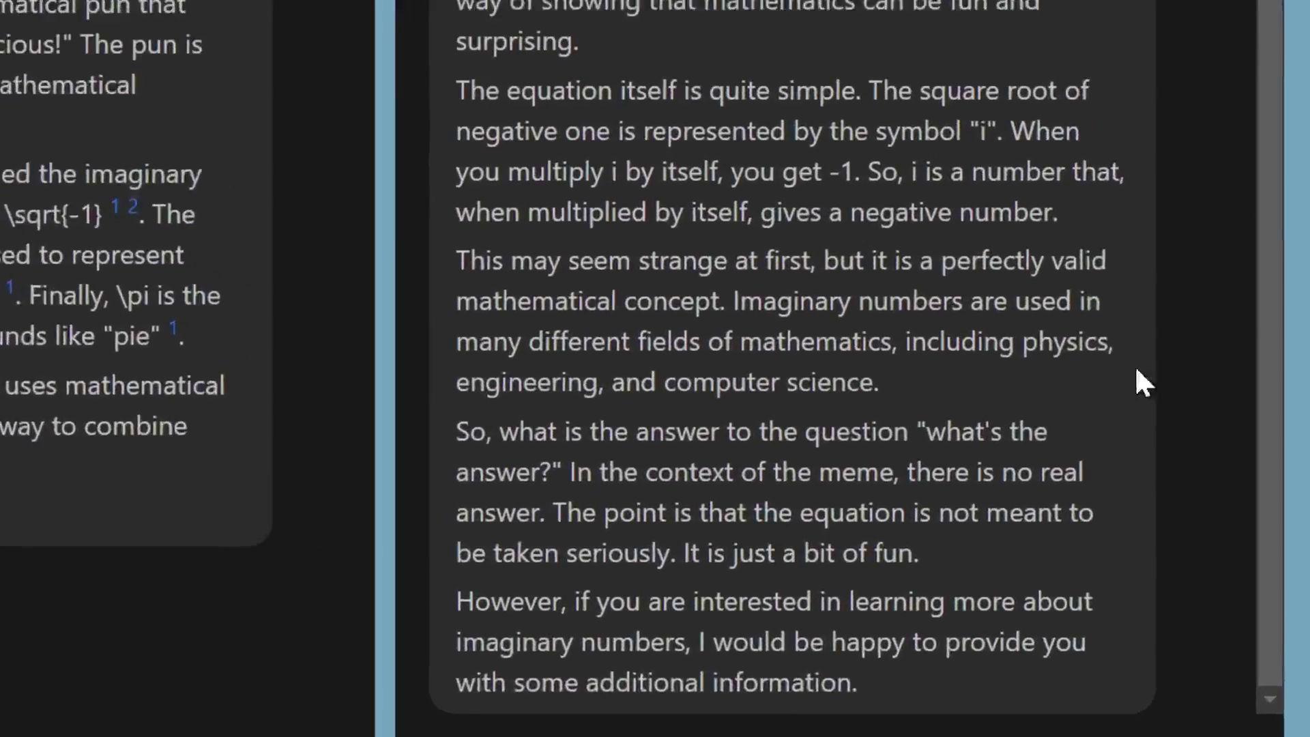
drag(909, 431, 566, 472)
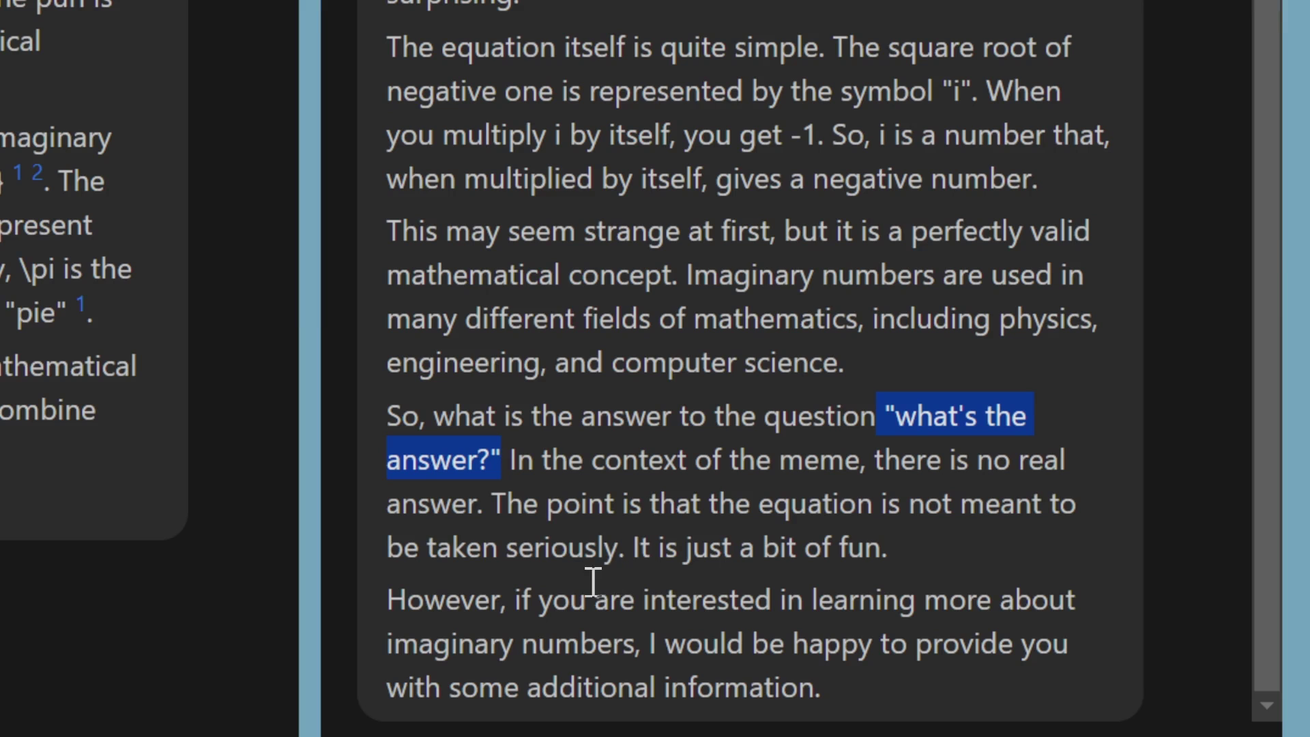
drag(632, 547, 965, 576)
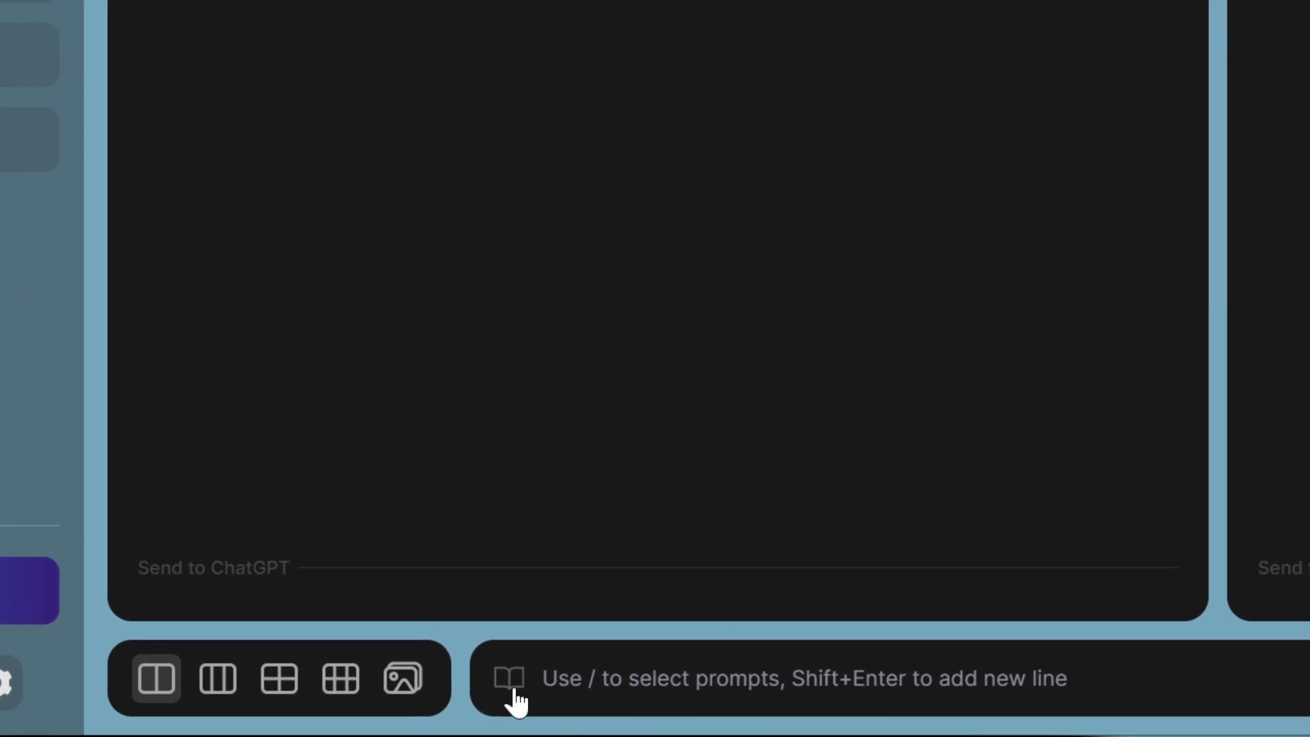
click(521, 687)
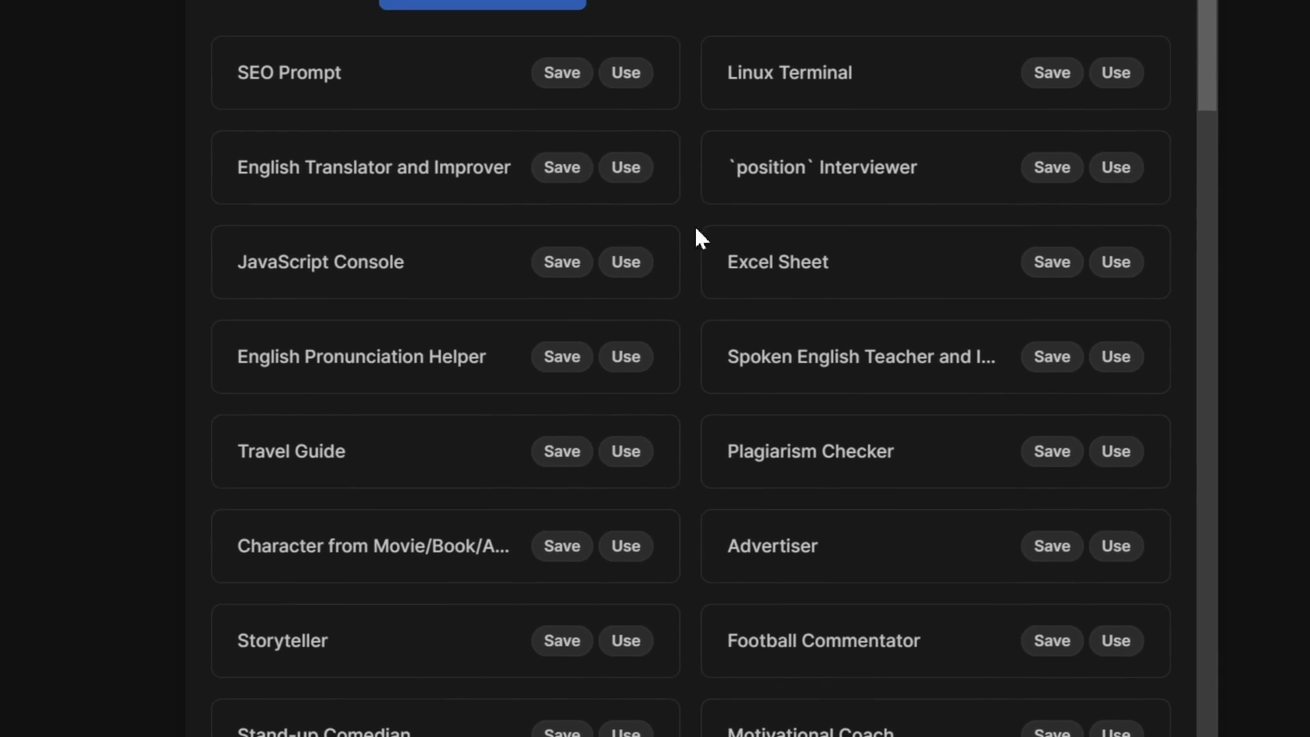
Scroll down through the community prompts grid in the Prompt Library.
scroll(739, 287, down, 10)
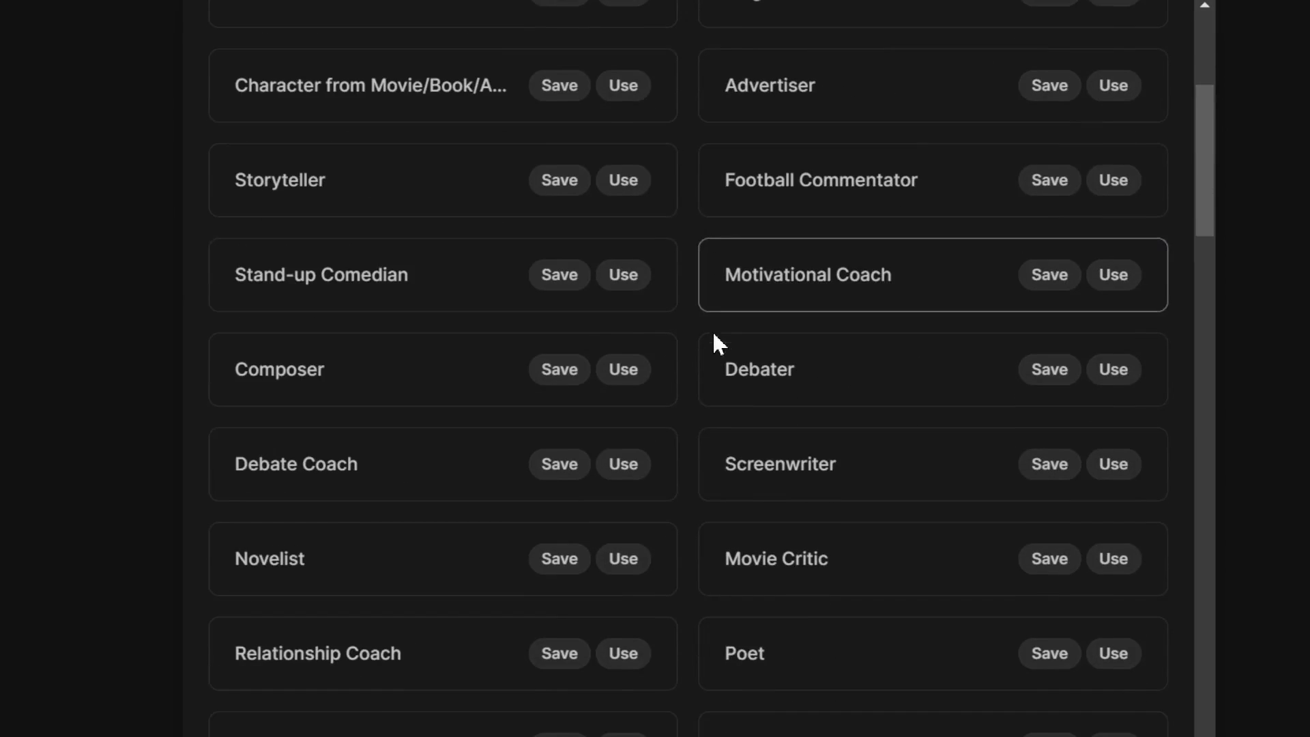
scroll(697, 363, down, 8)
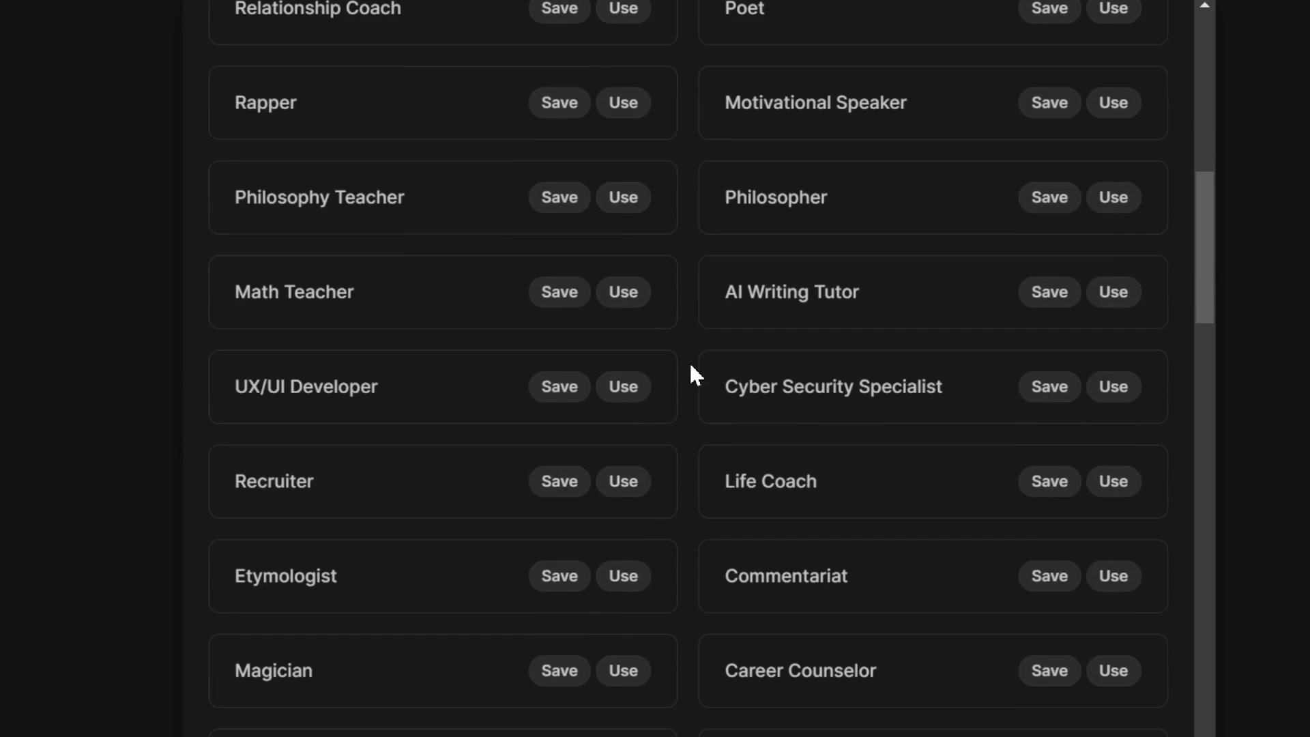
scroll(695, 375, down, 2)
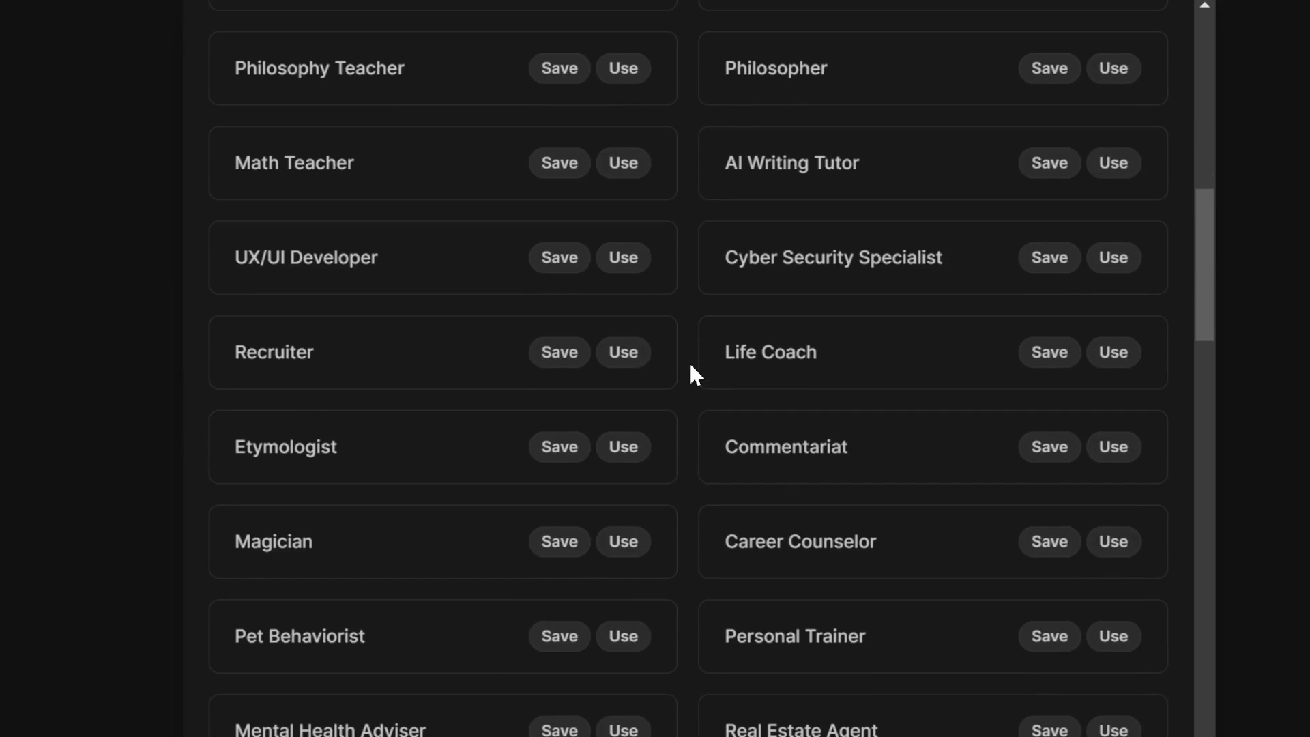
scroll(689, 369, down, 12)
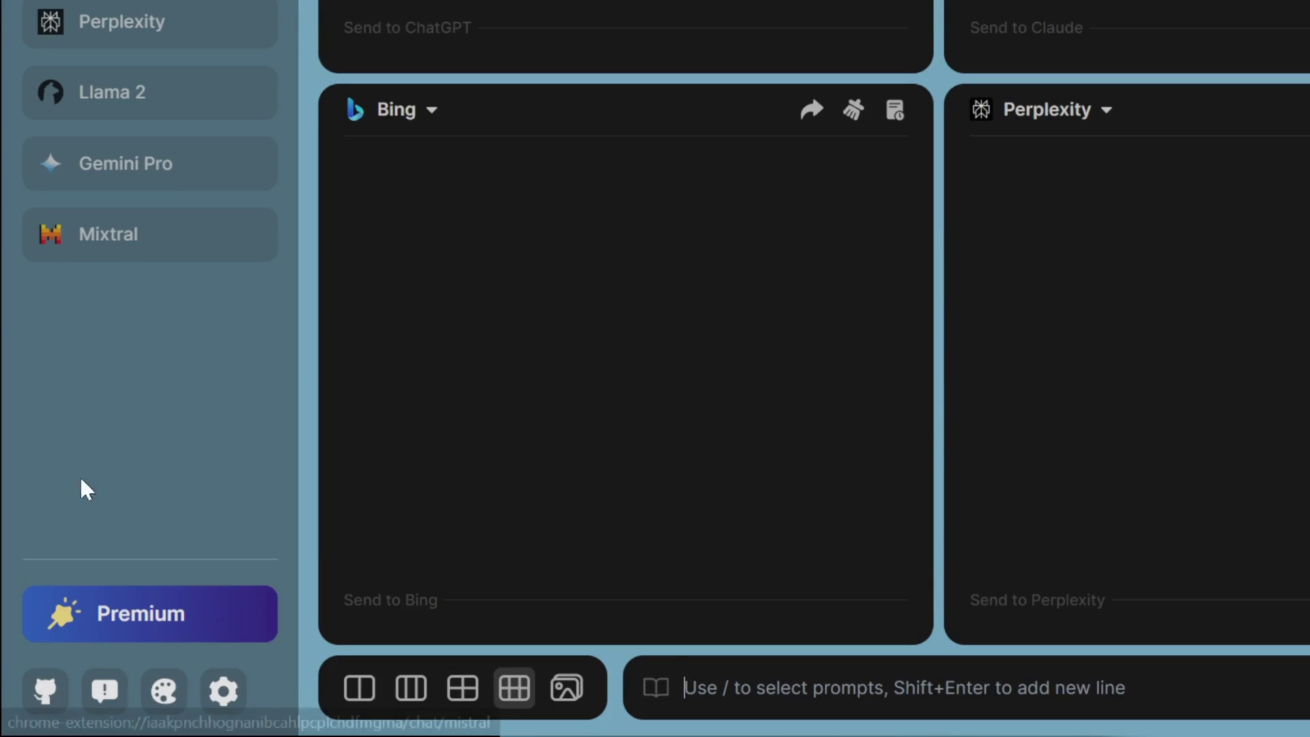
Switch the ChatGPT model to GPT-4 on the settings page.
click(225, 695)
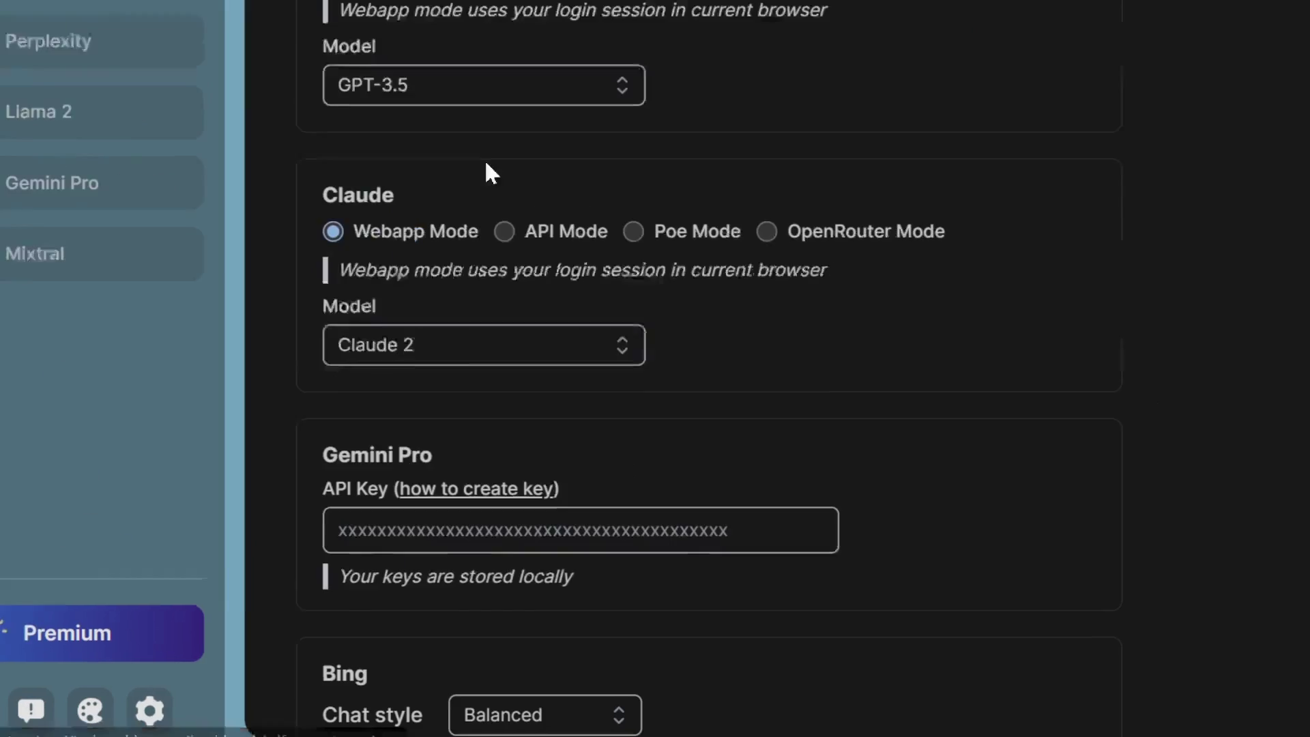
scroll(485, 164, up, 5)
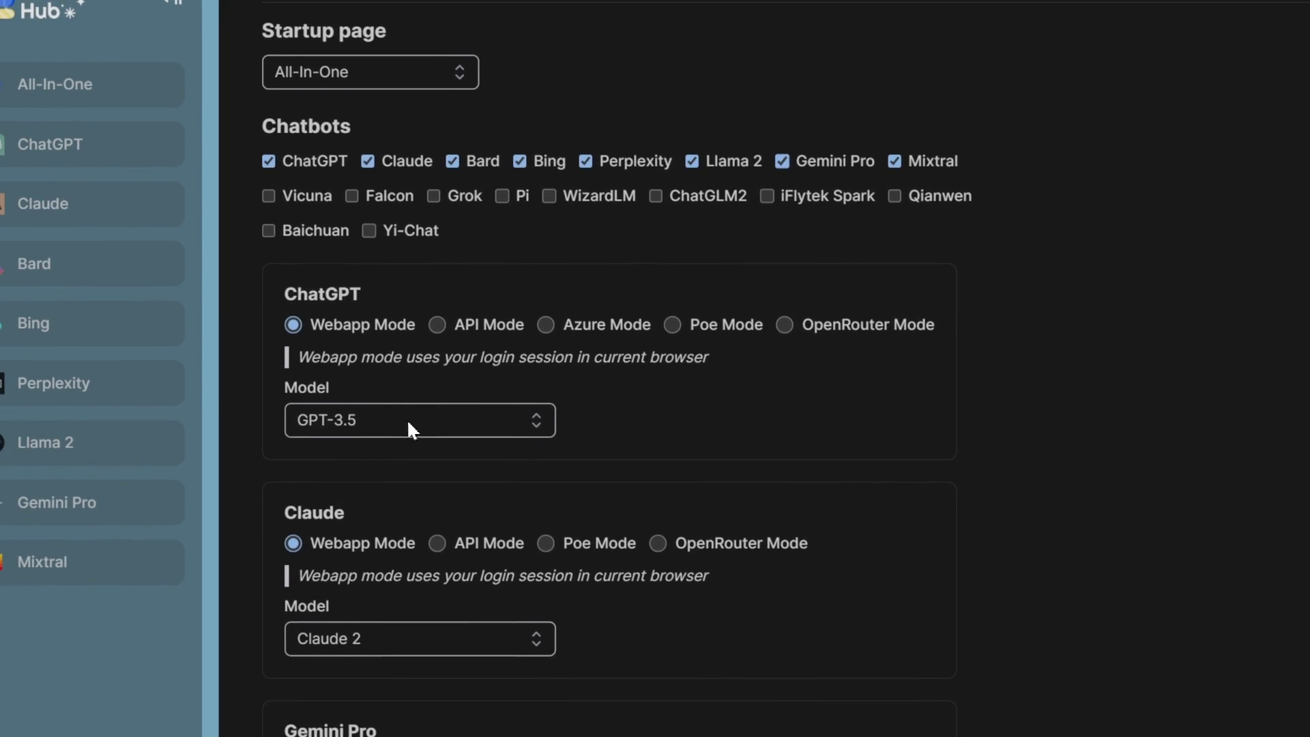
click(410, 423)
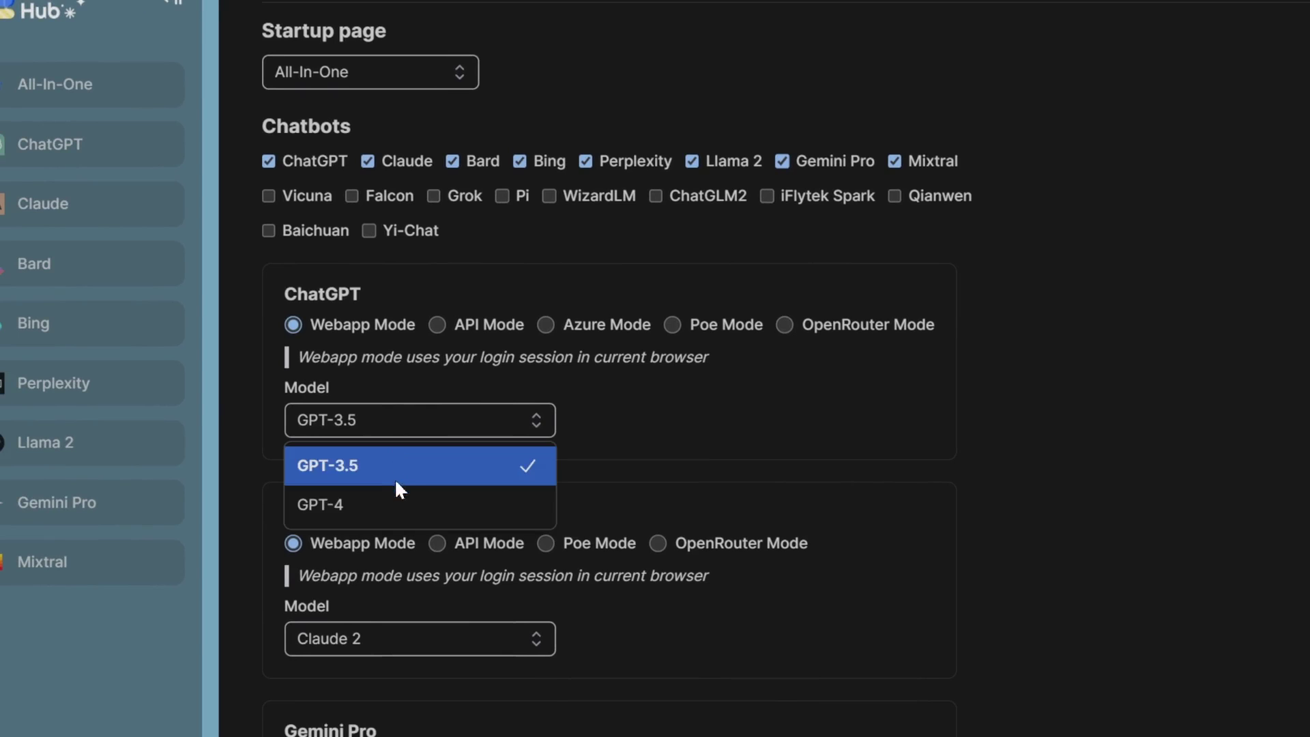
click(374, 518)
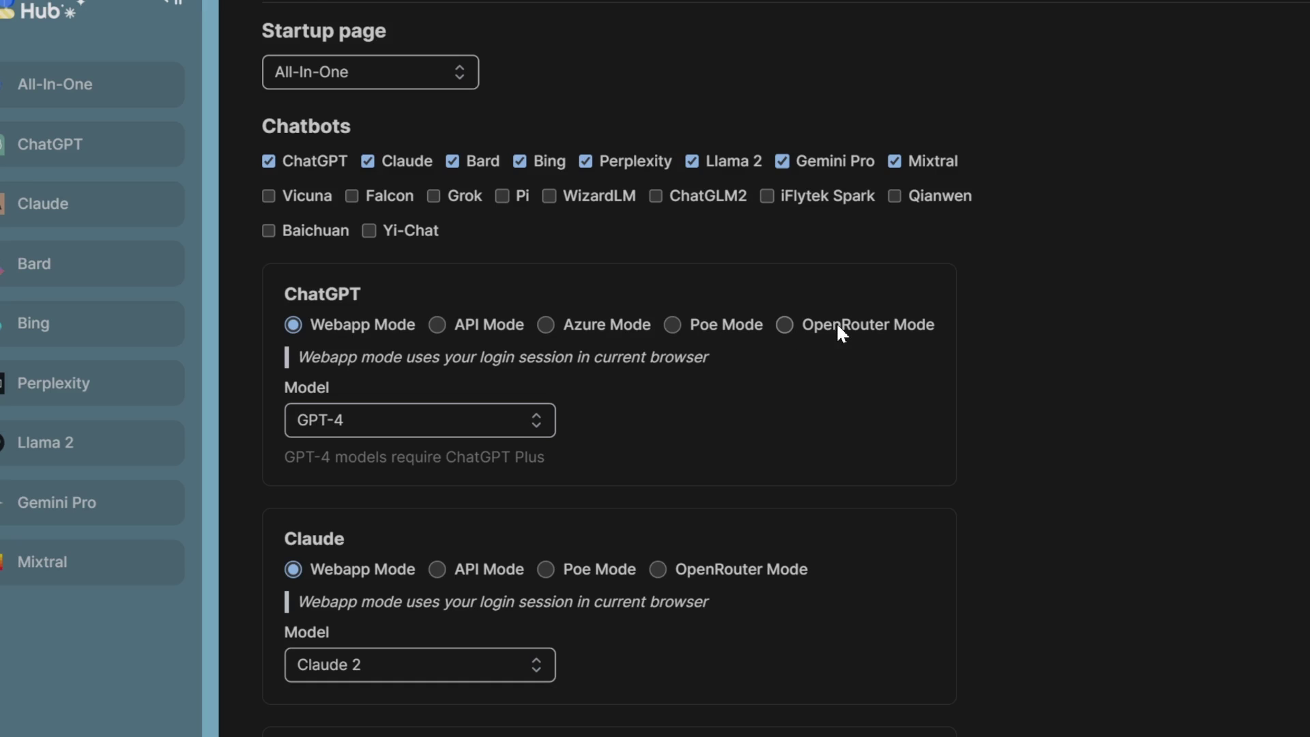
Review the Claude and Gemini Pro chatbot sections, then save the changed settings.
scroll(632, 337, down, 5)
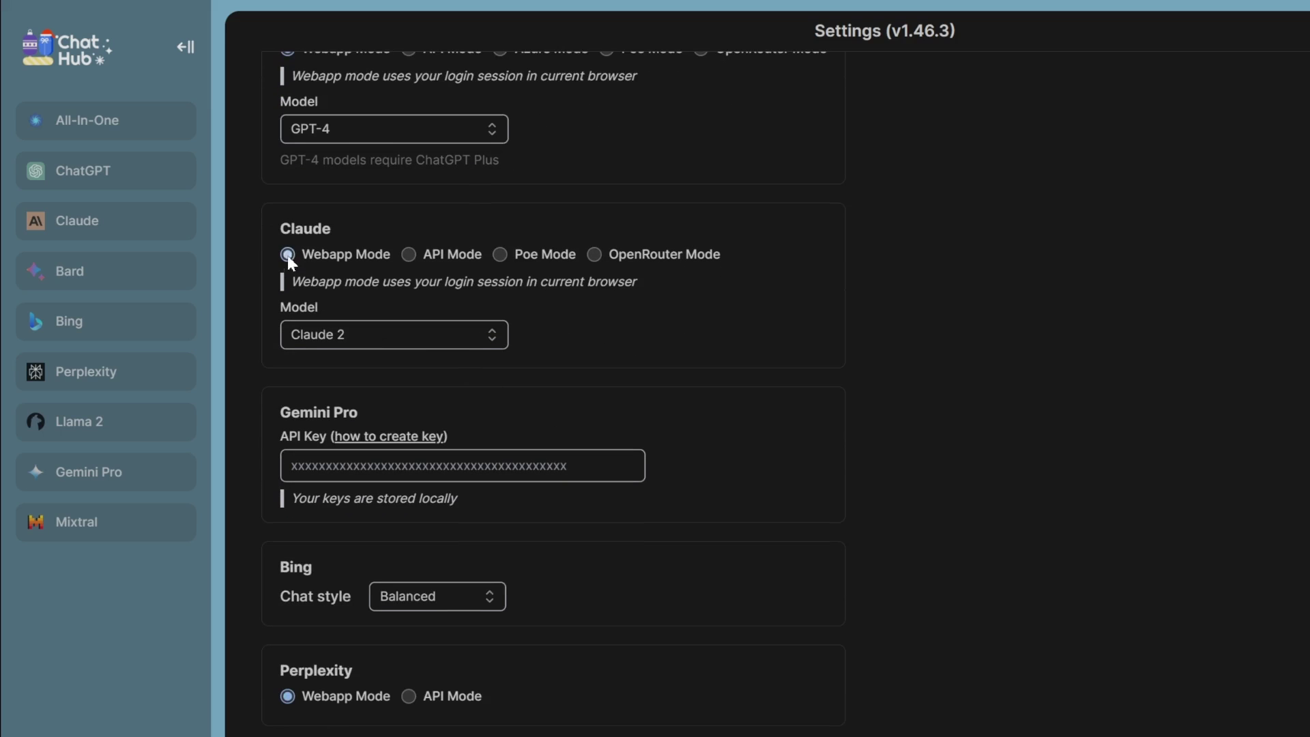
drag(276, 233, 341, 228)
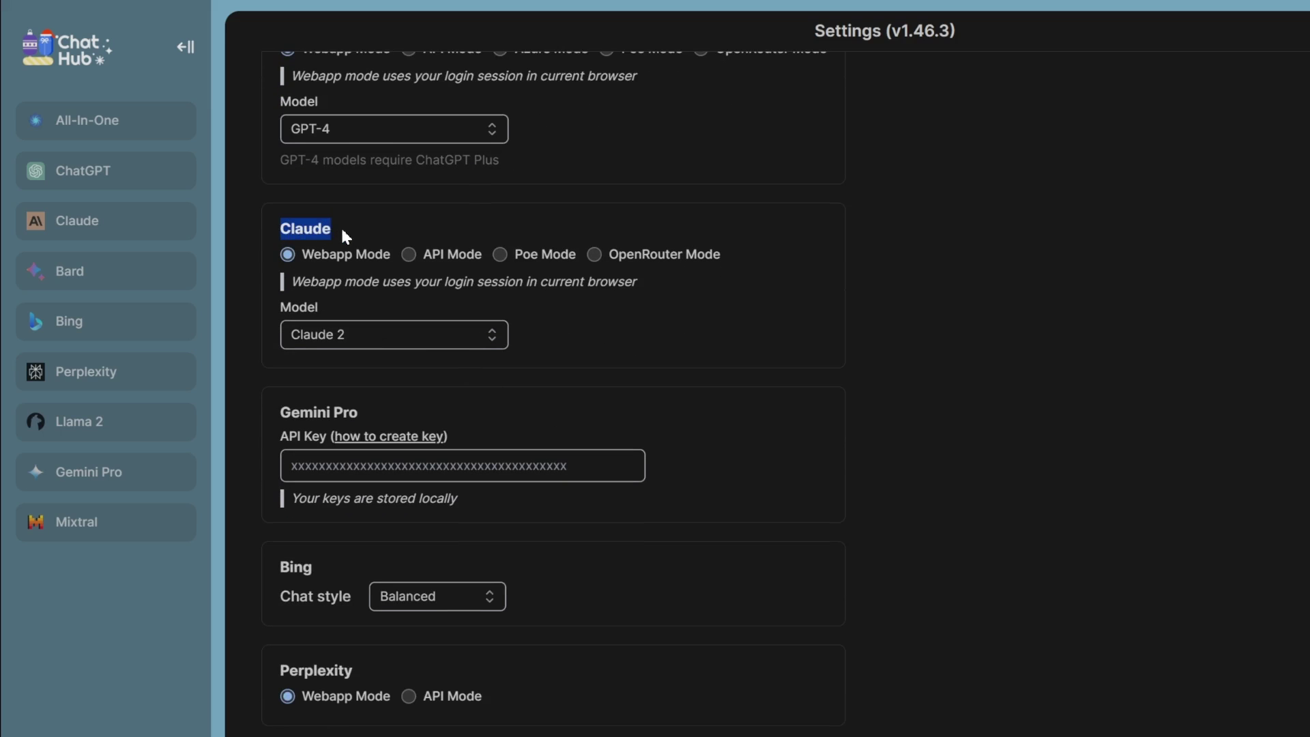
click(293, 286)
drag(294, 287, 562, 286)
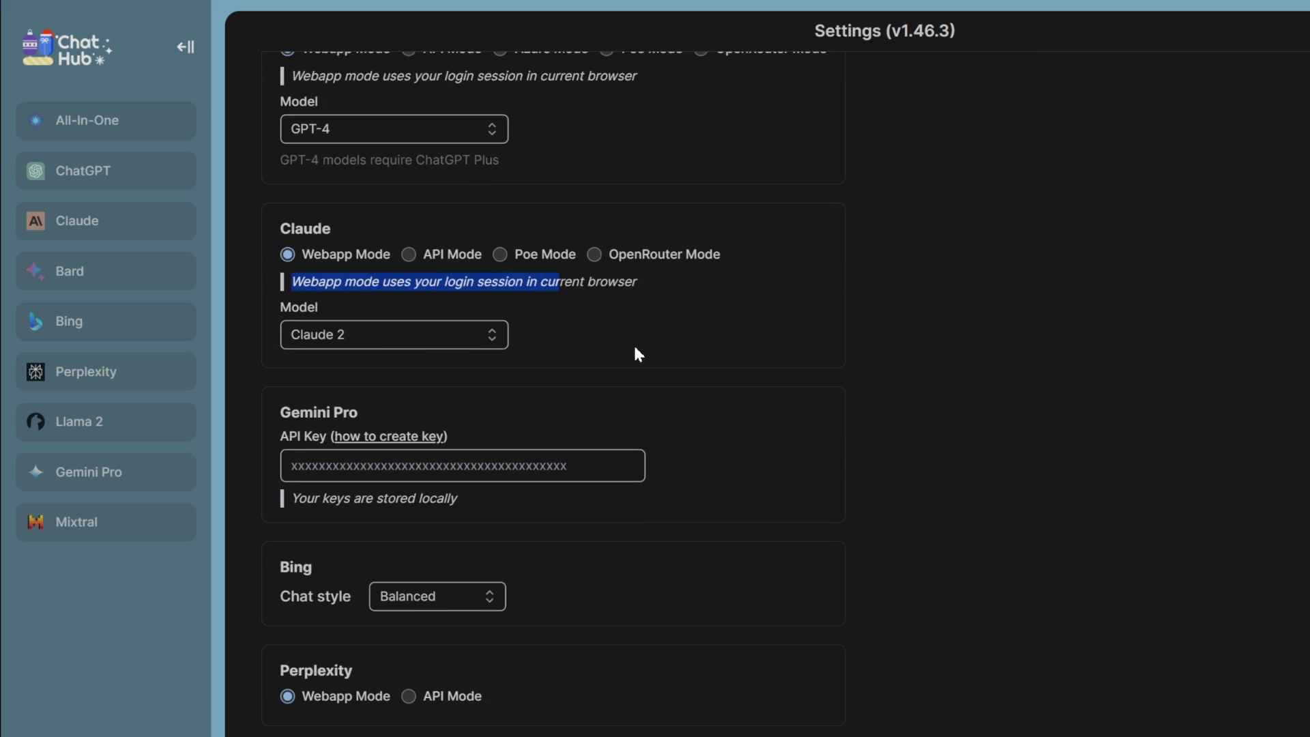
scroll(679, 392, down, 1)
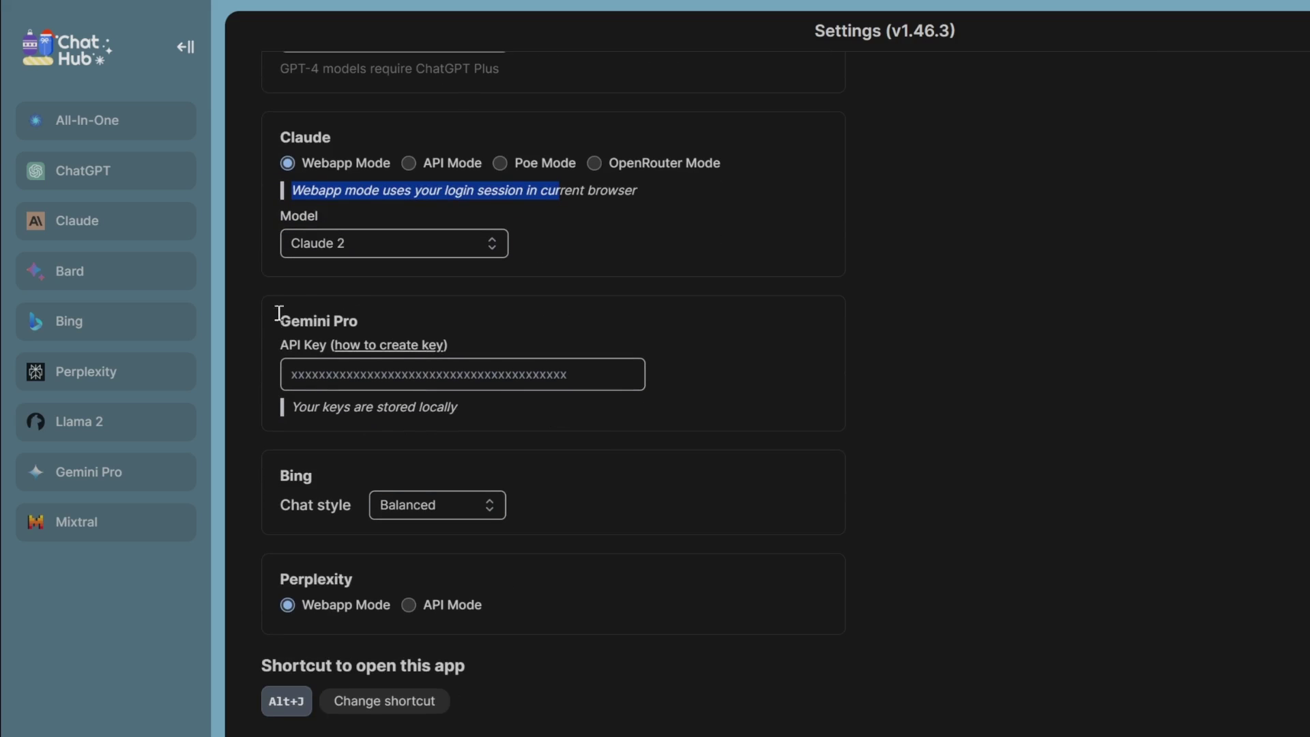
drag(308, 322, 402, 325)
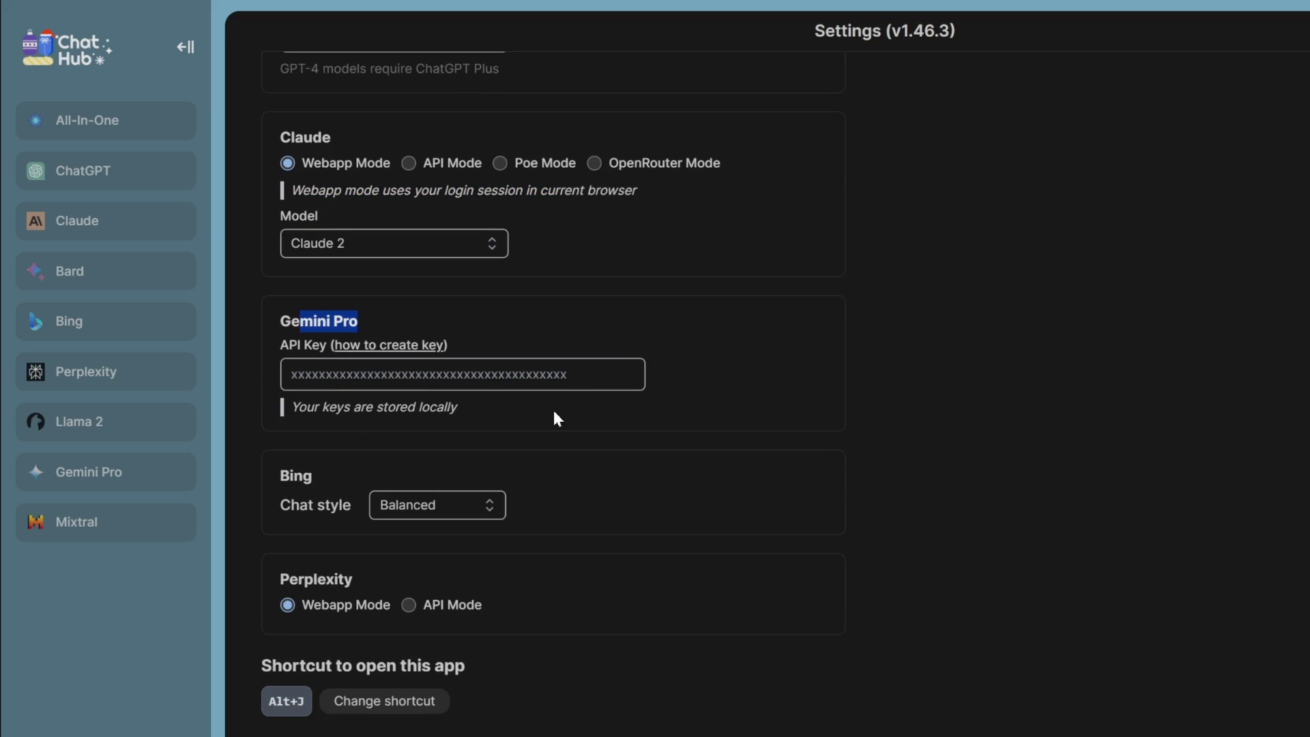
scroll(610, 464, down, 1)
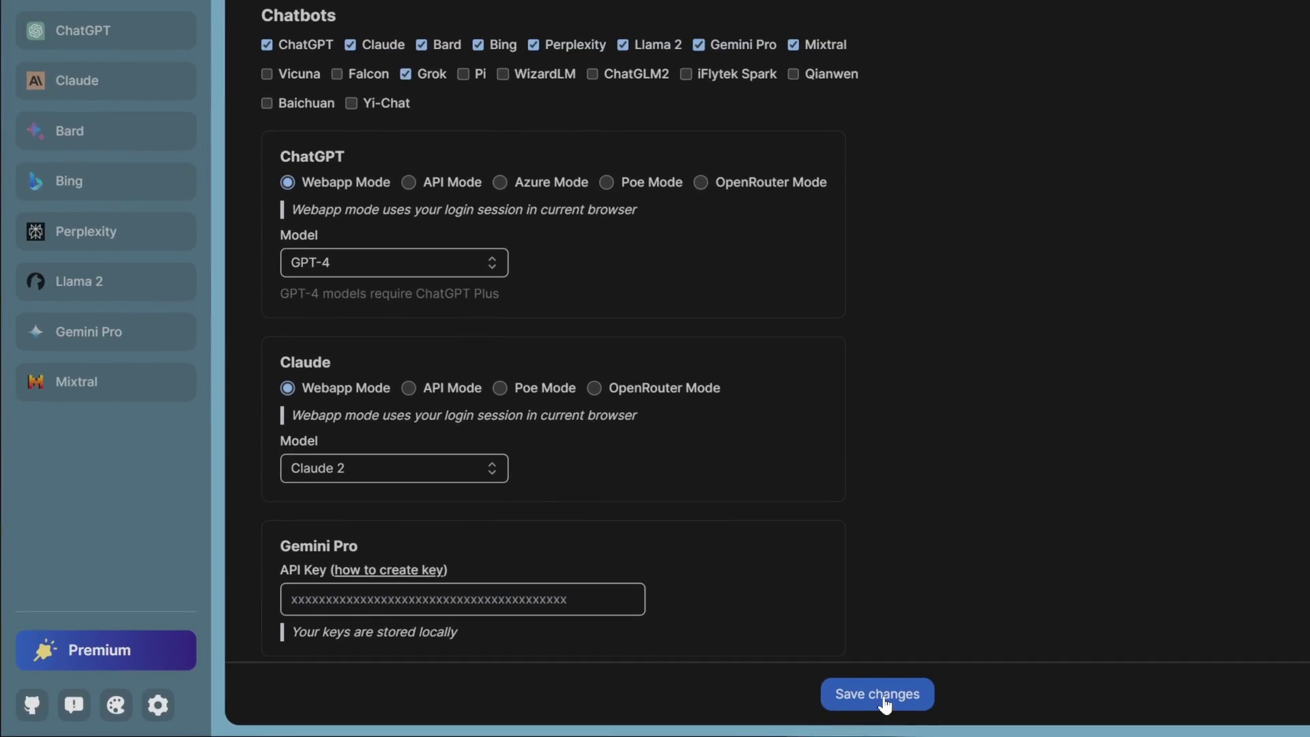
click(880, 696)
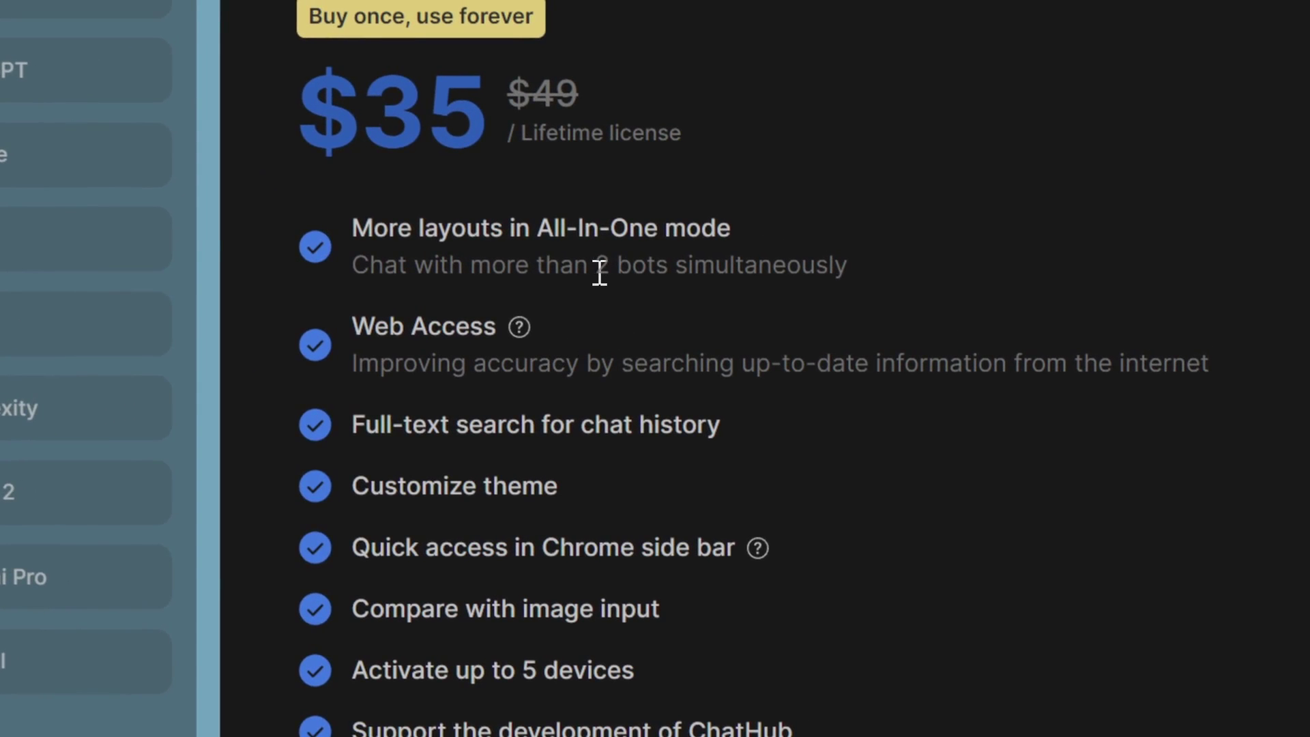
Review the Premium features, including the 2 bots limit, and the $35 lifetime price.
drag(603, 270, 672, 269)
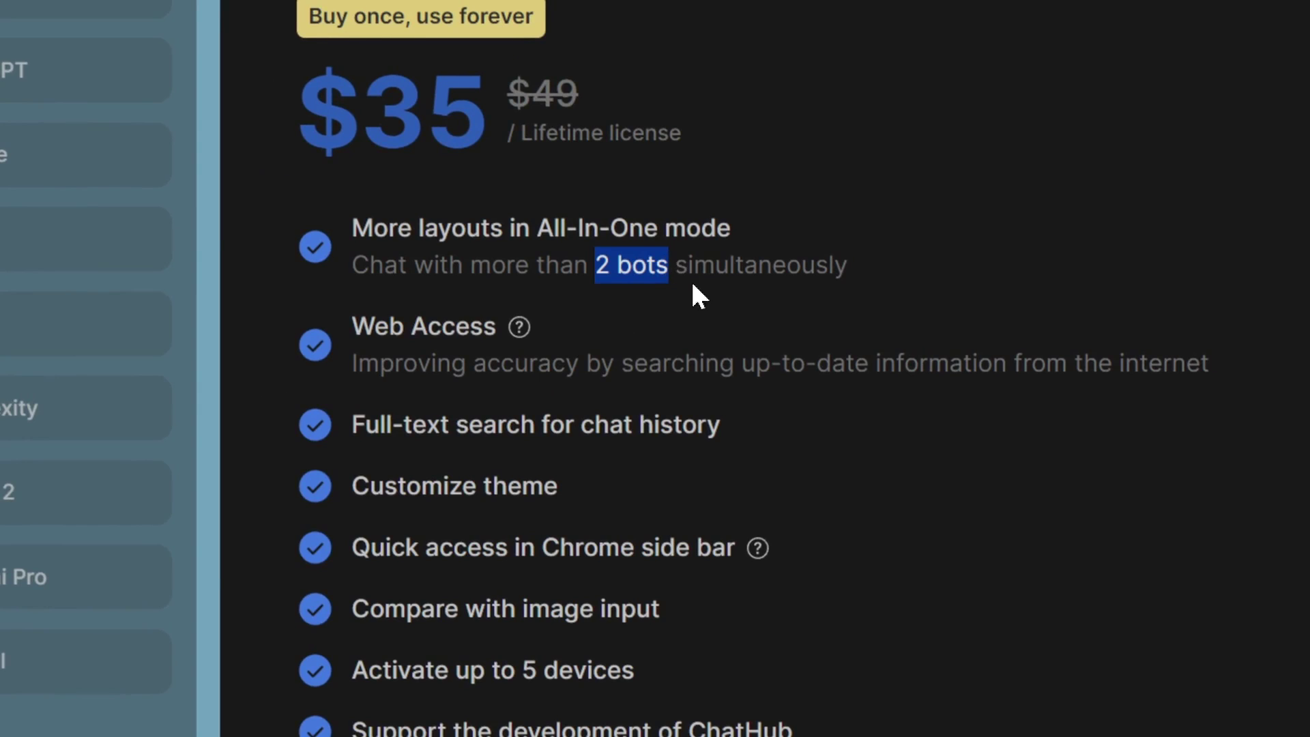
click(732, 332)
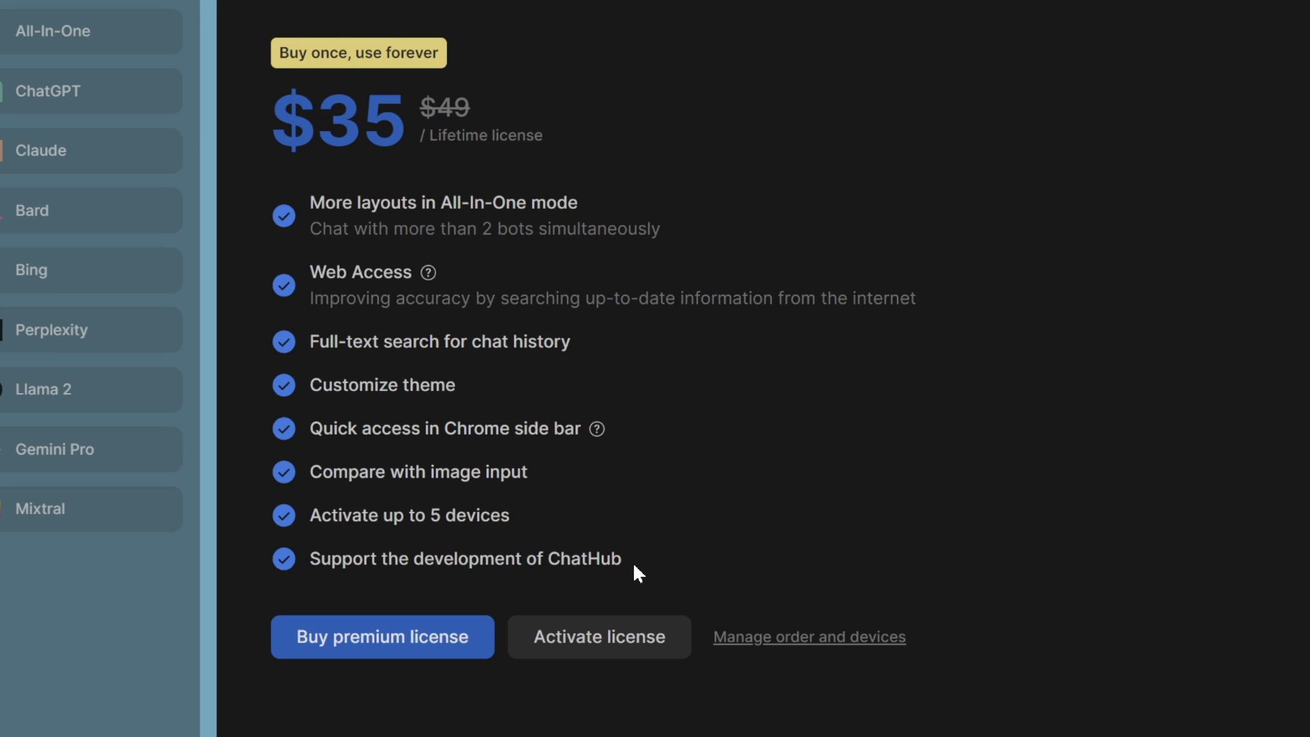
drag(283, 132, 383, 133)
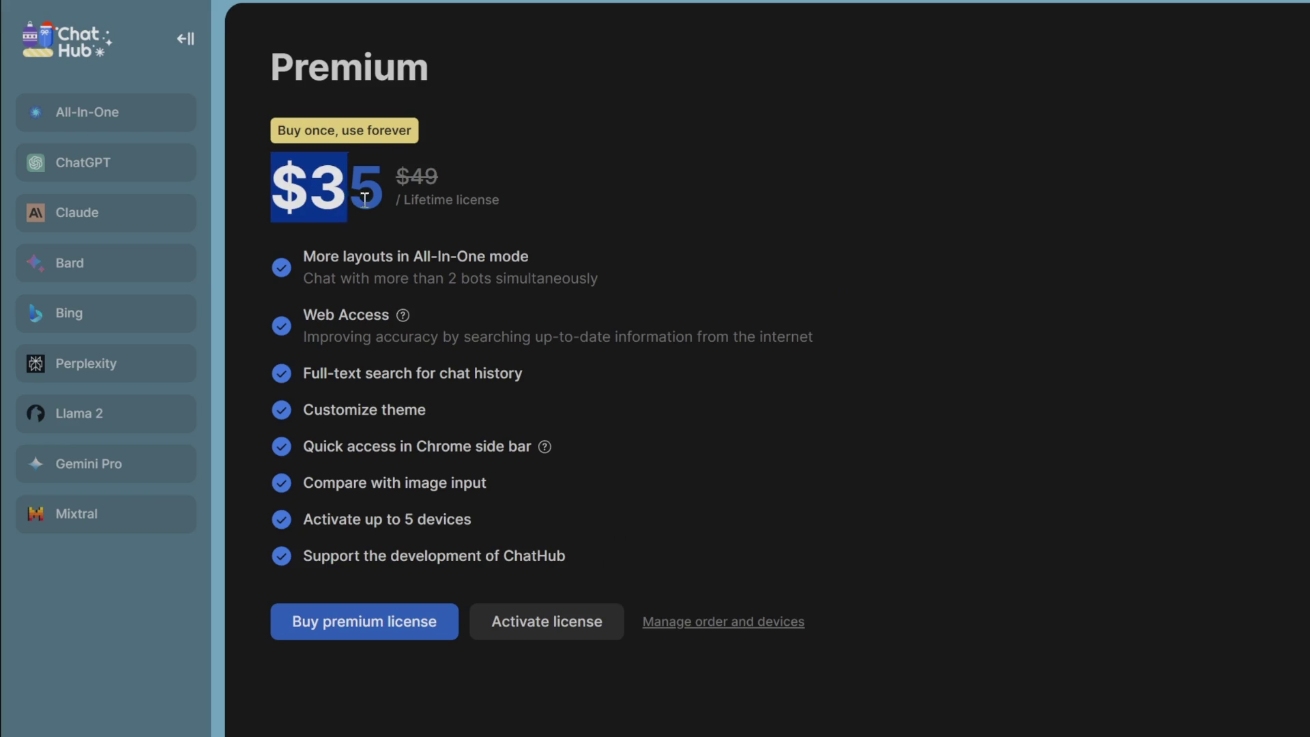
drag(365, 197, 385, 198)
click(625, 210)
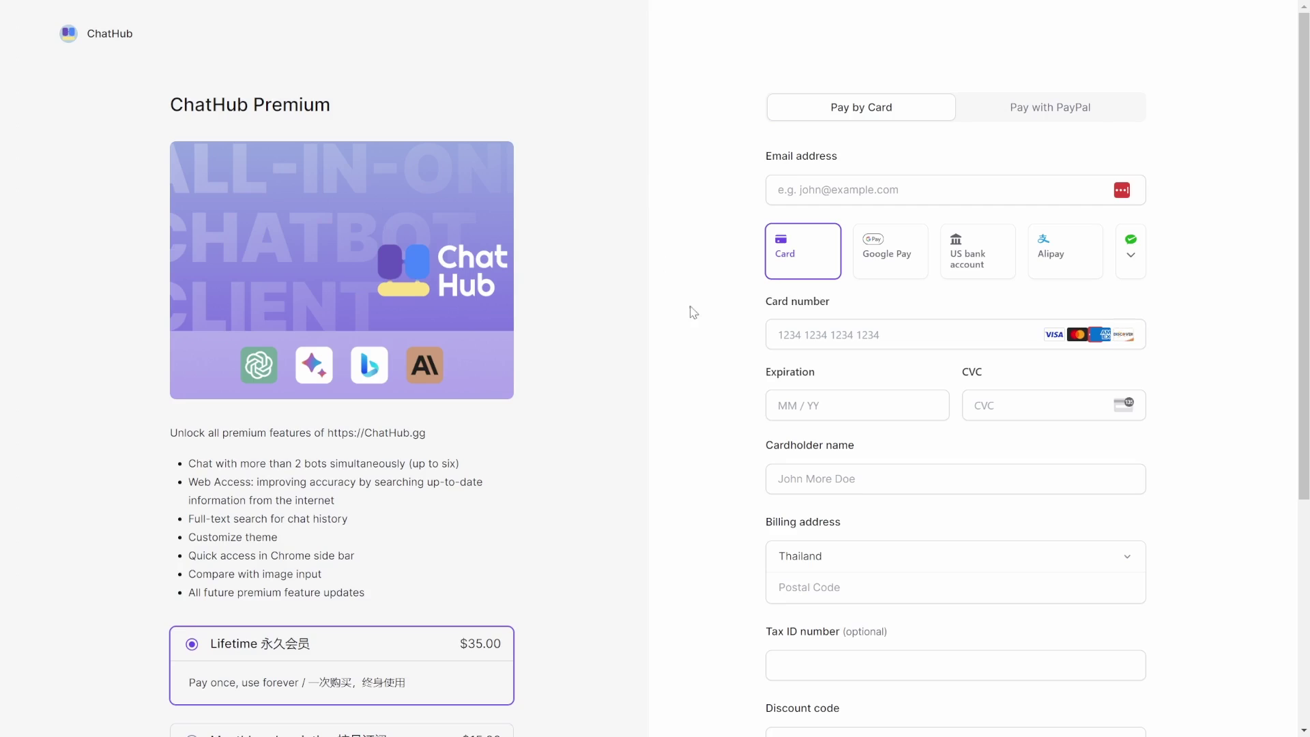
Apply discount code AIANDY at checkout, lowering the Lifetime total to $31.50.
scroll(703, 380, down, 4)
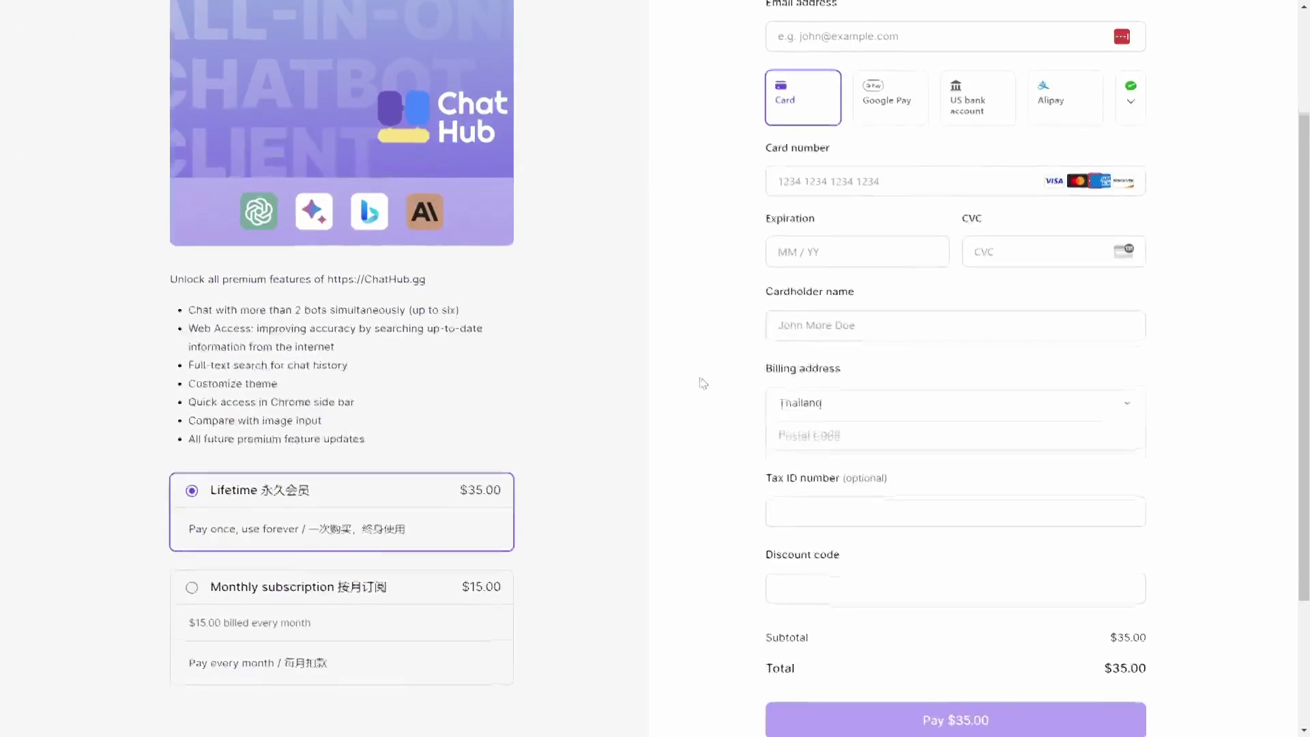
click(922, 518)
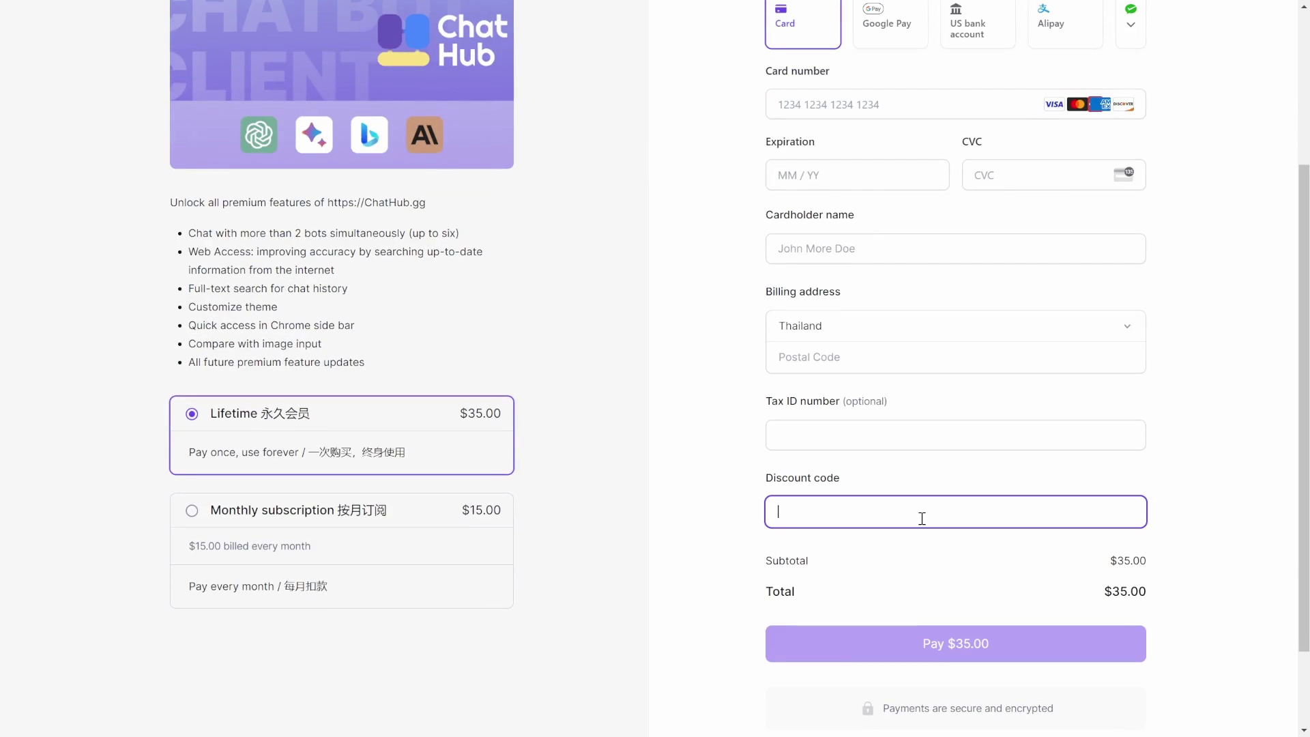
text(AIANDY)
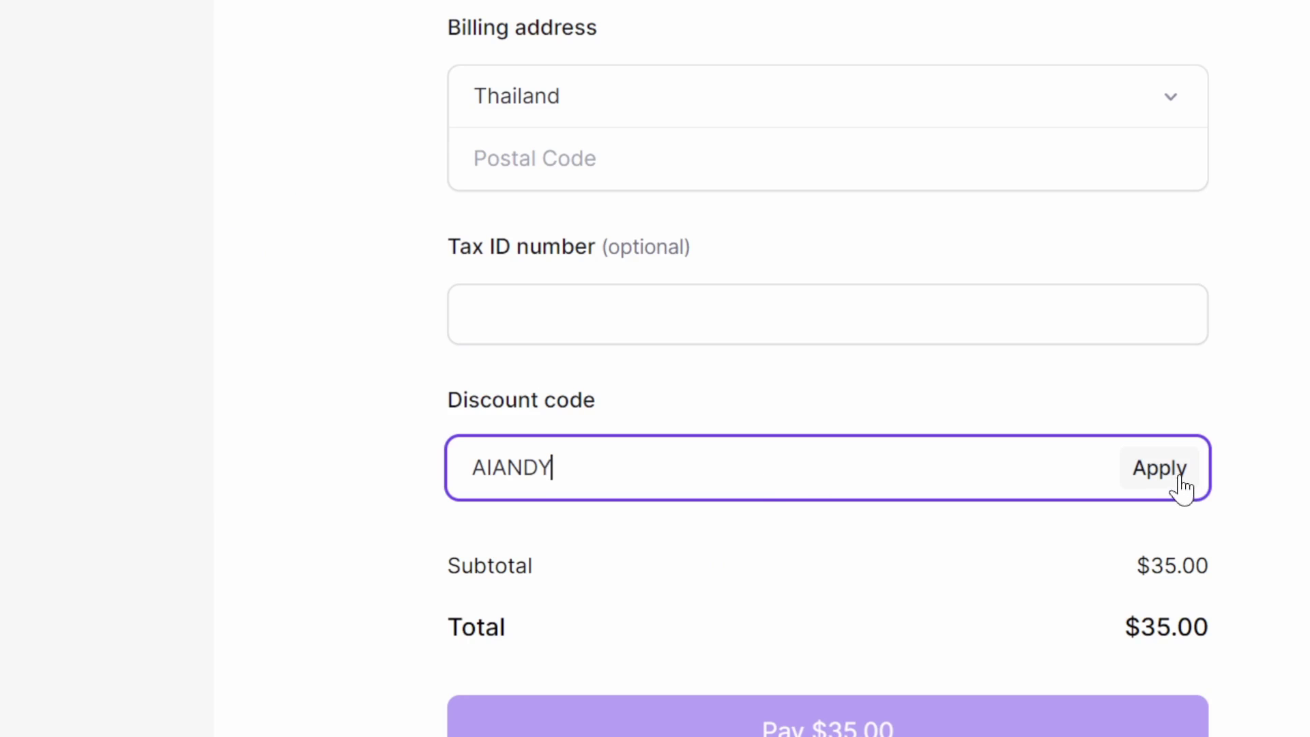
click(1129, 517)
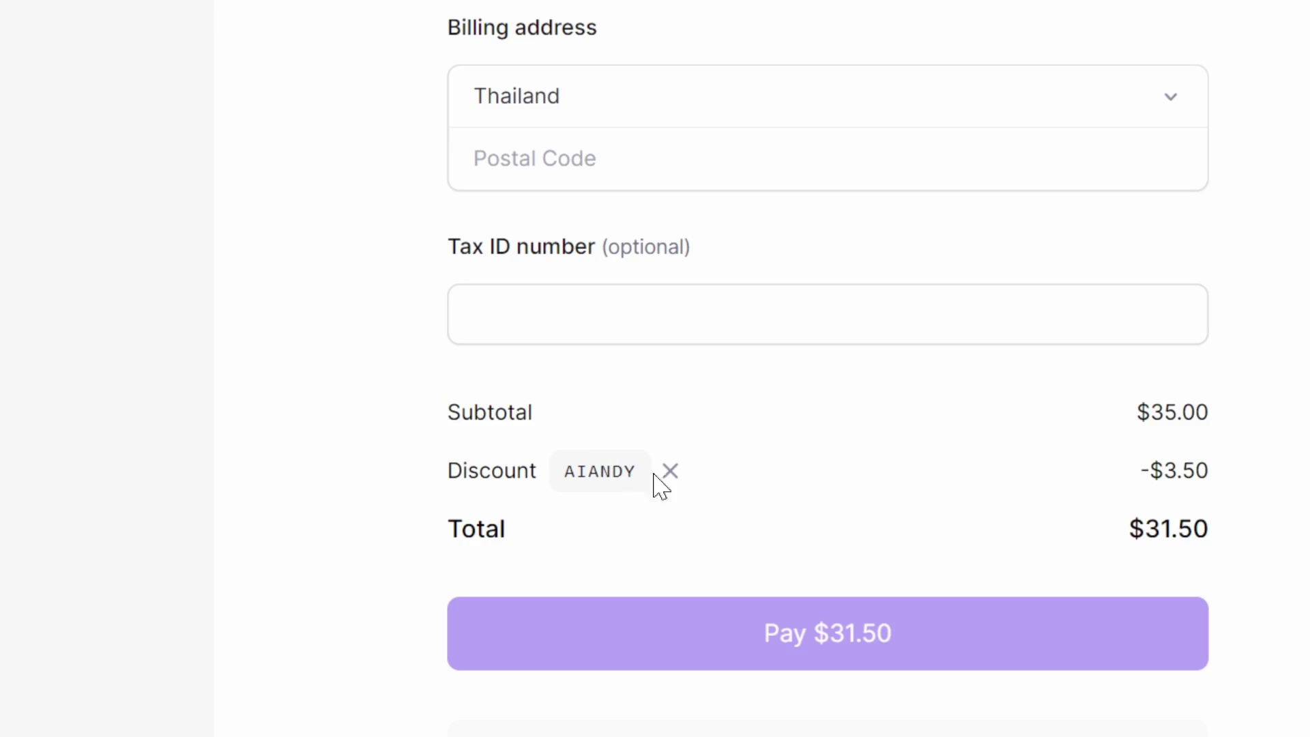